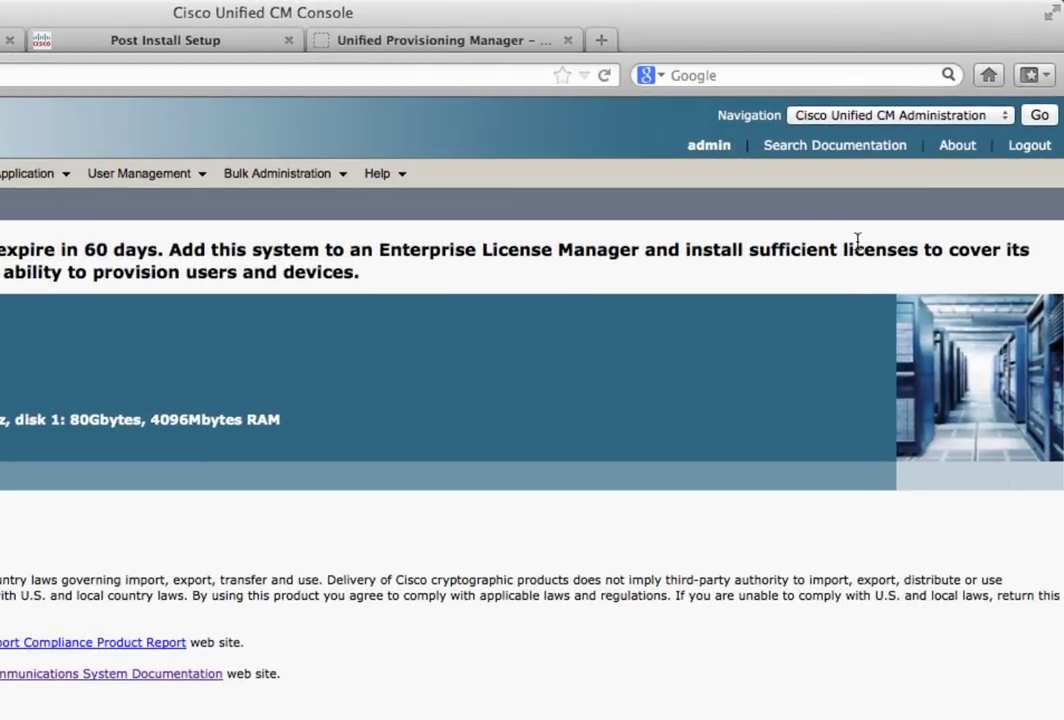
# Go to Cisco Unified Serviceability's Service Activation page for server cucm
pyautogui.click(908, 115)
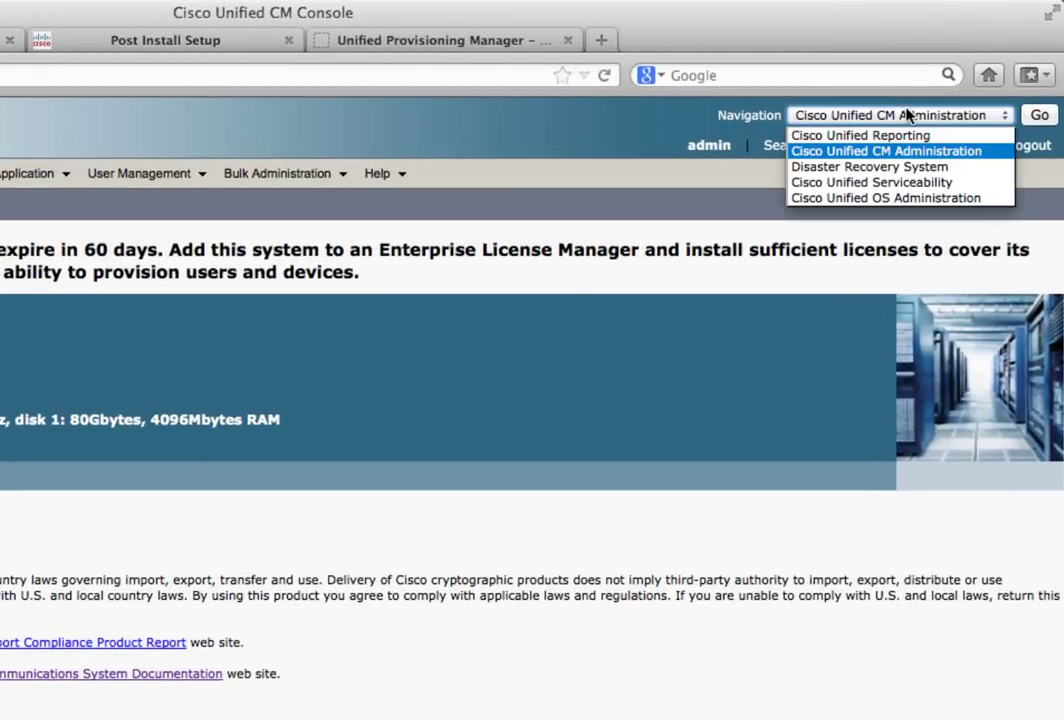
pyautogui.click(910, 184)
pyautogui.click(1030, 120)
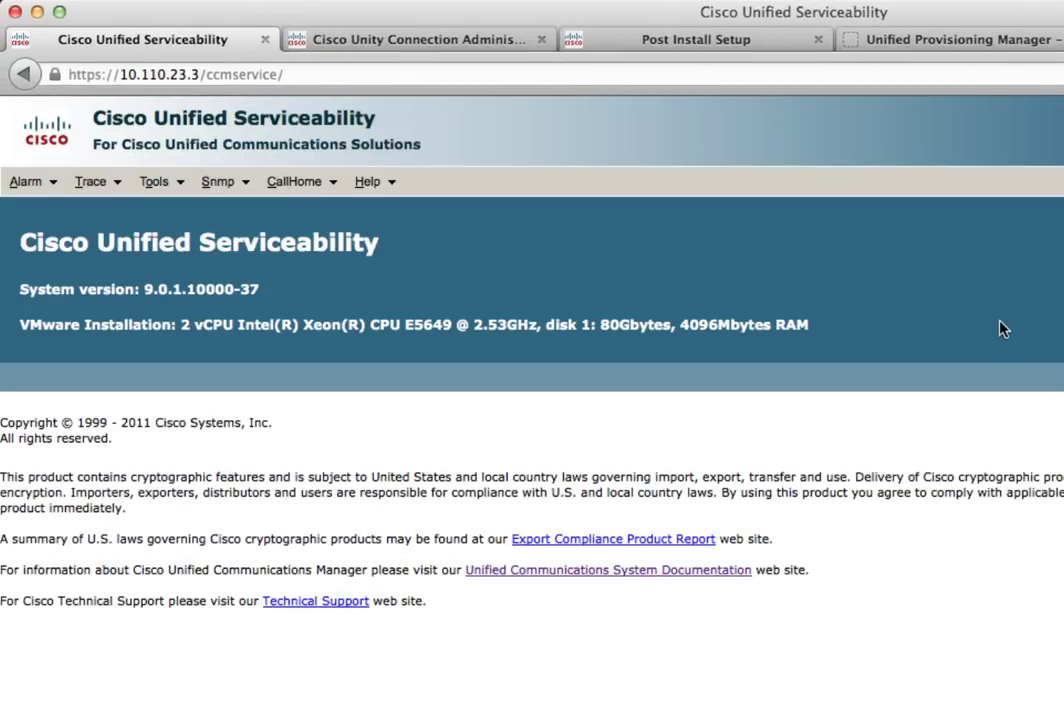
pyautogui.click(153, 183)
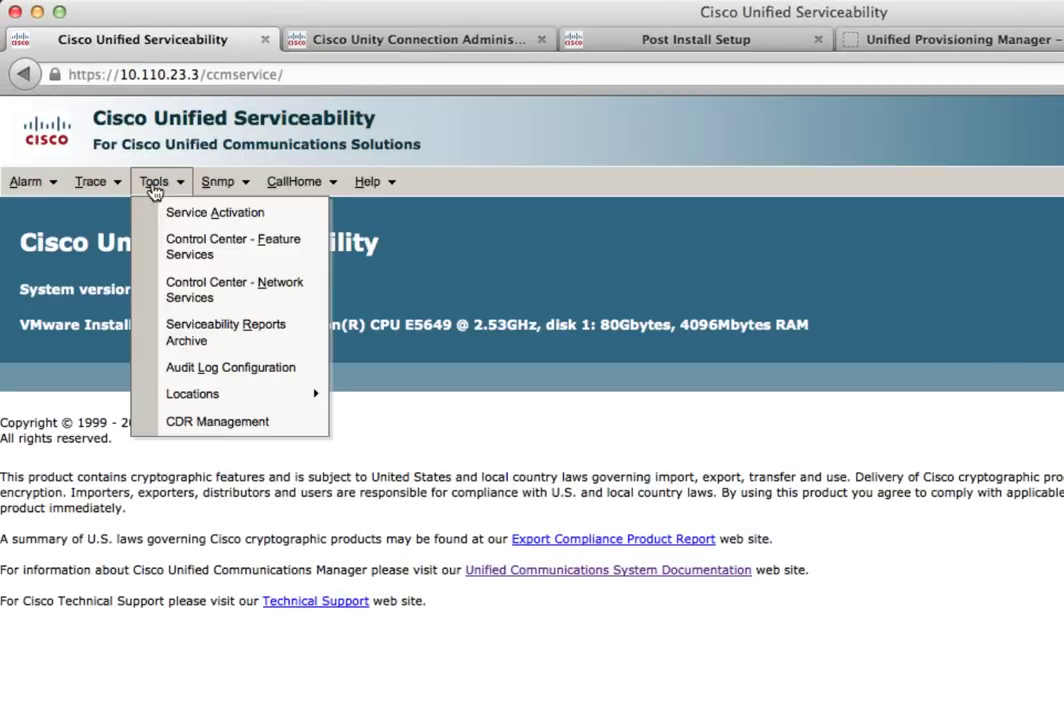
pyautogui.click(162, 216)
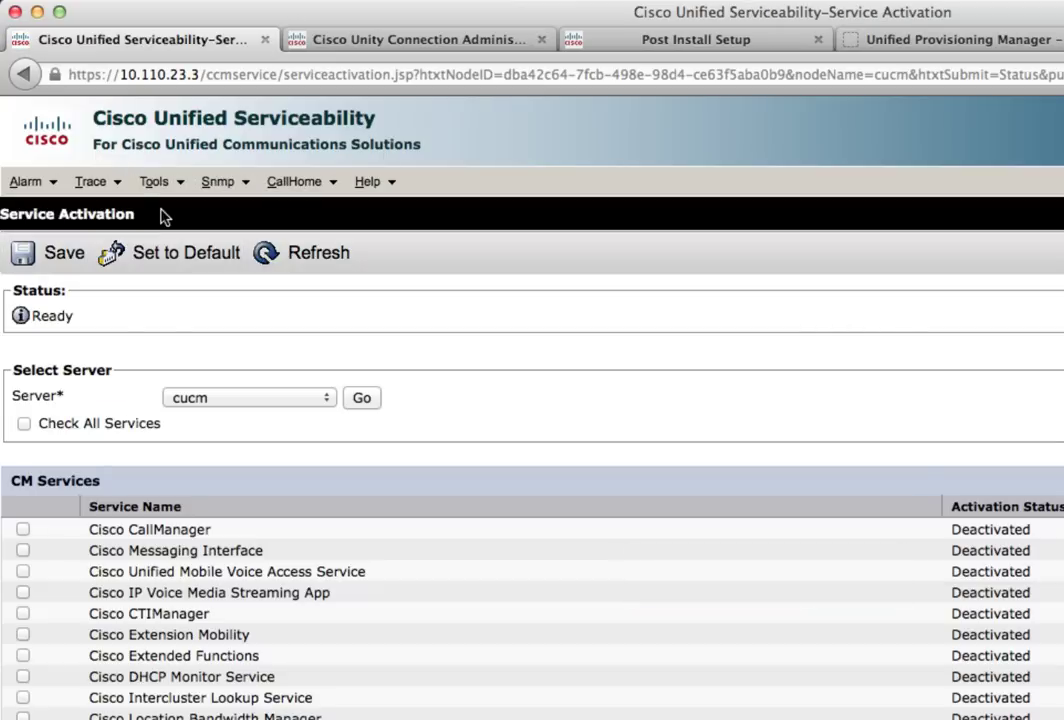
pyautogui.scroll(-2, 486, 673)
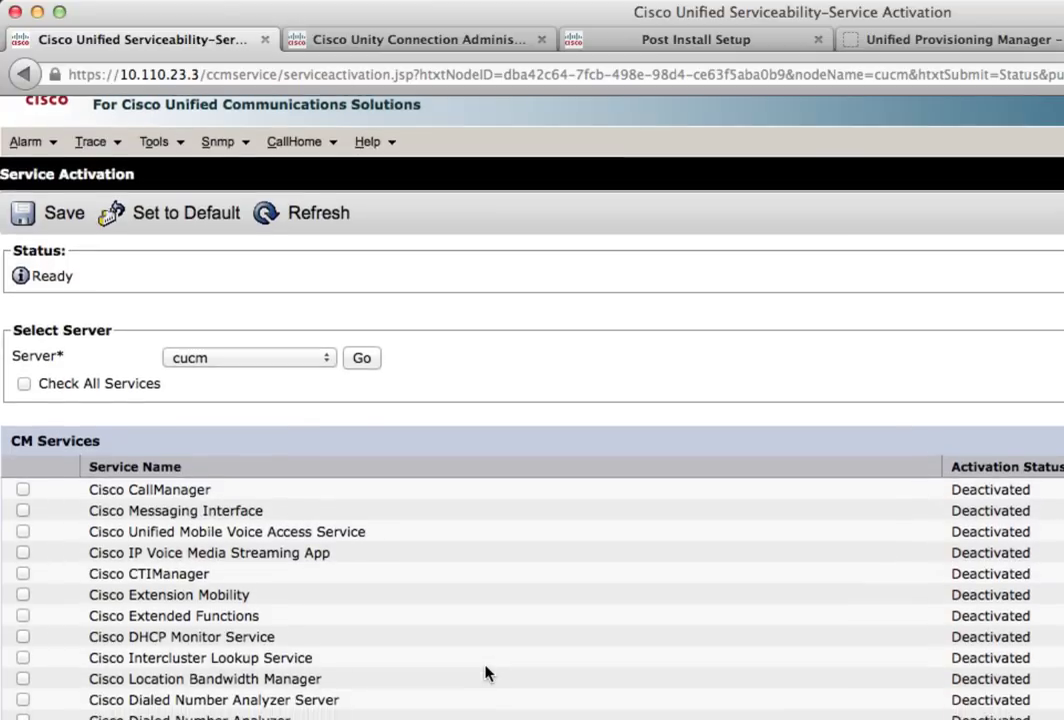
pyautogui.scroll(-4, 486, 673)
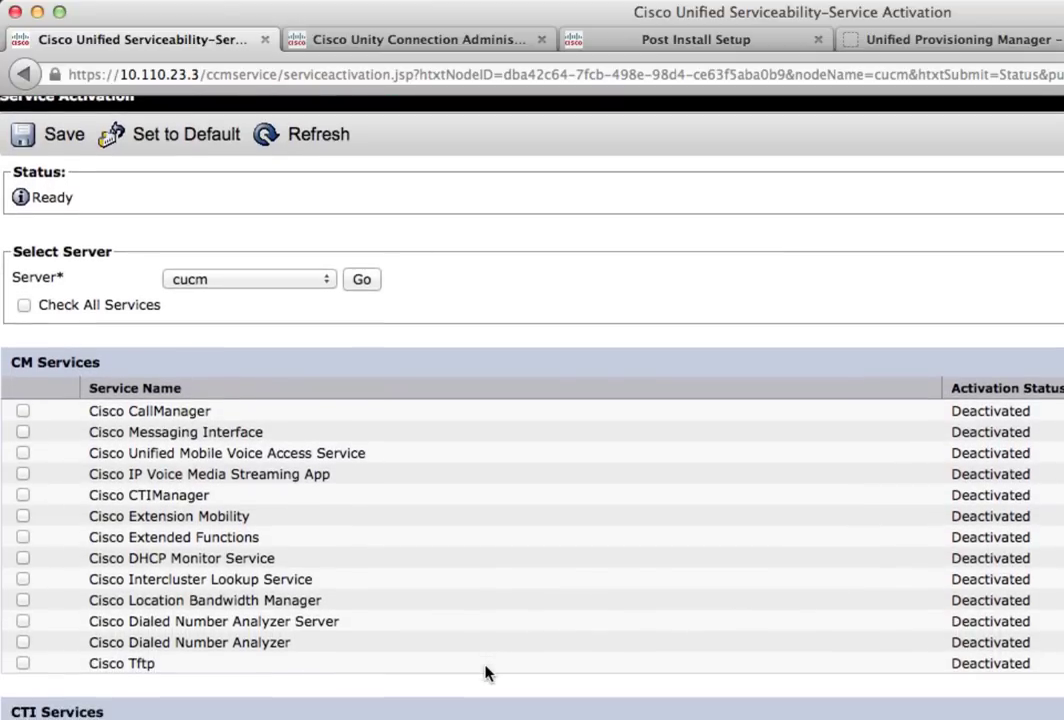
# Tick Cisco CallManager, CTIManager, Tftp, AXL Web Service and DirSync, then save
pyautogui.click(22, 411)
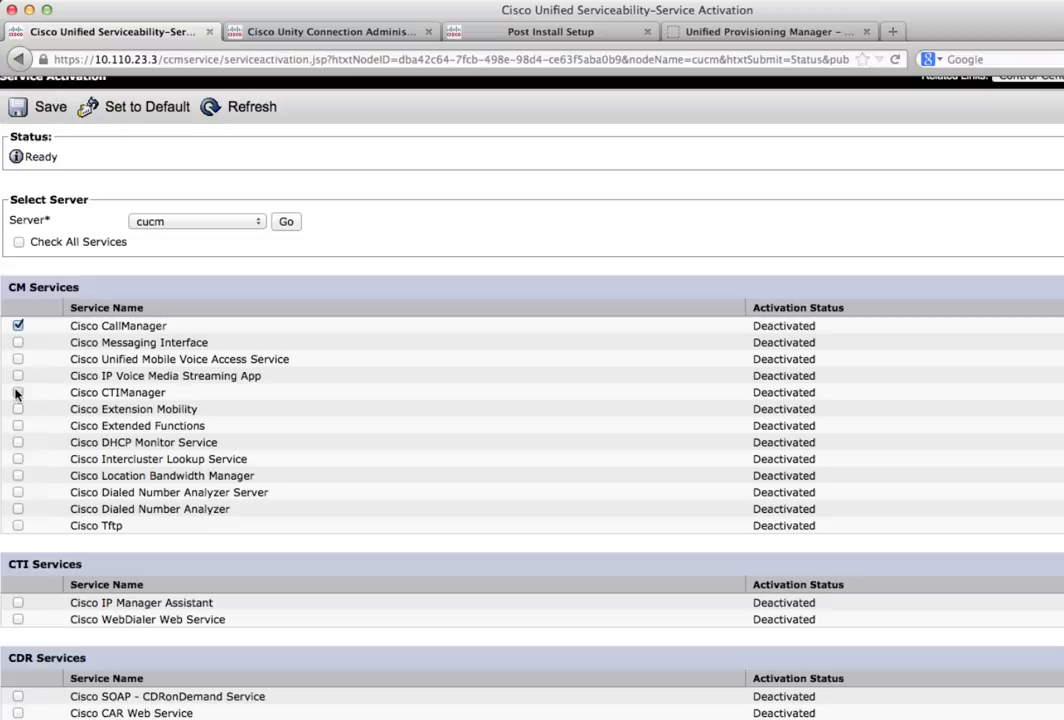
pyautogui.click(17, 392)
pyautogui.click(18, 525)
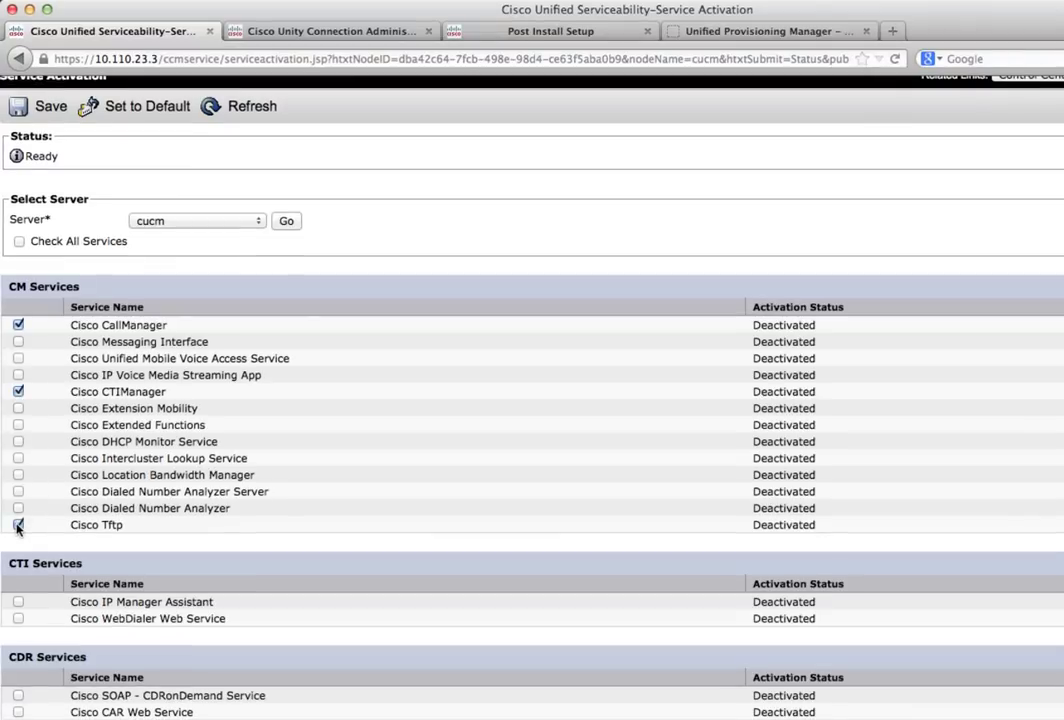
pyautogui.scroll(-5, 18, 530)
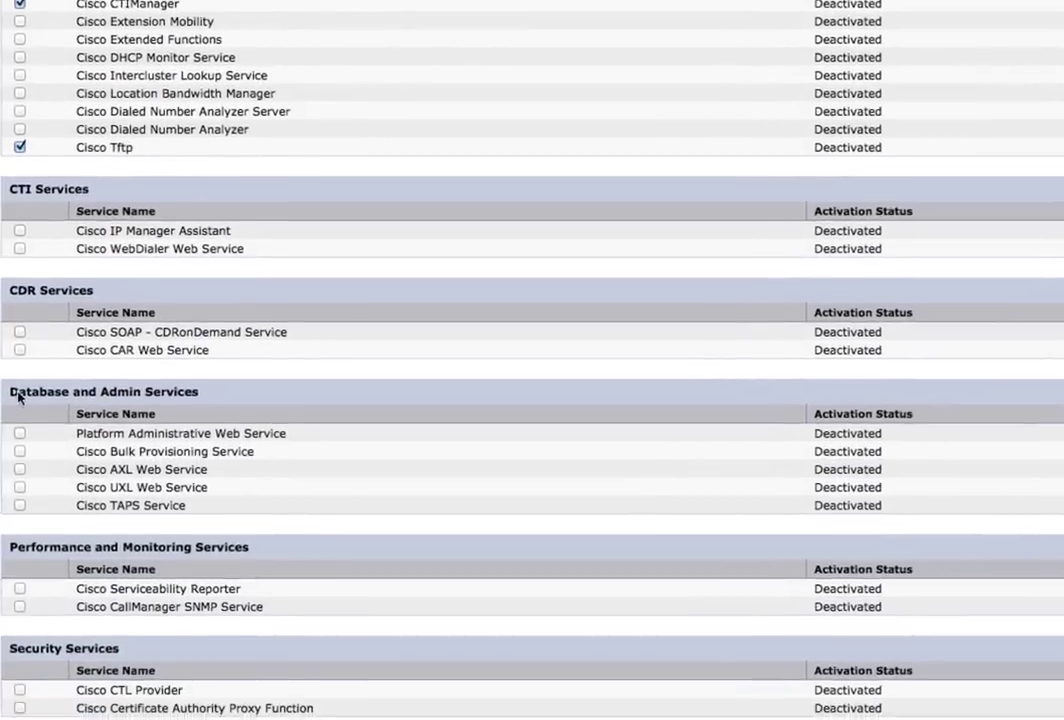
pyautogui.scroll(-2, 18, 380)
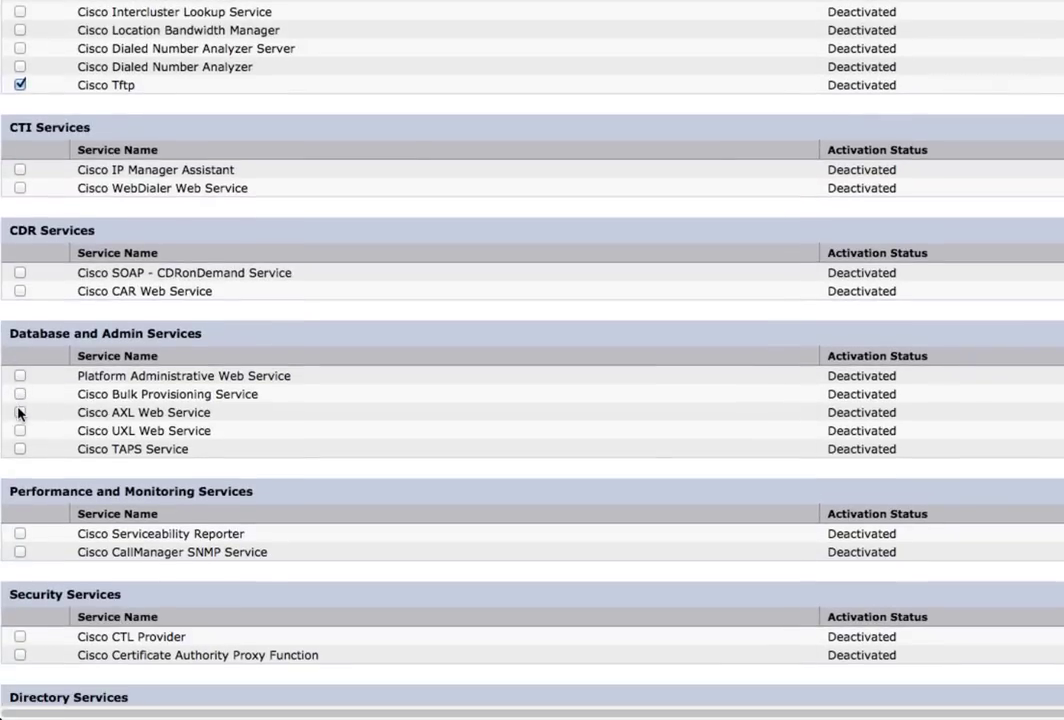
pyautogui.click(19, 412)
pyautogui.scroll(-3, 88, 430)
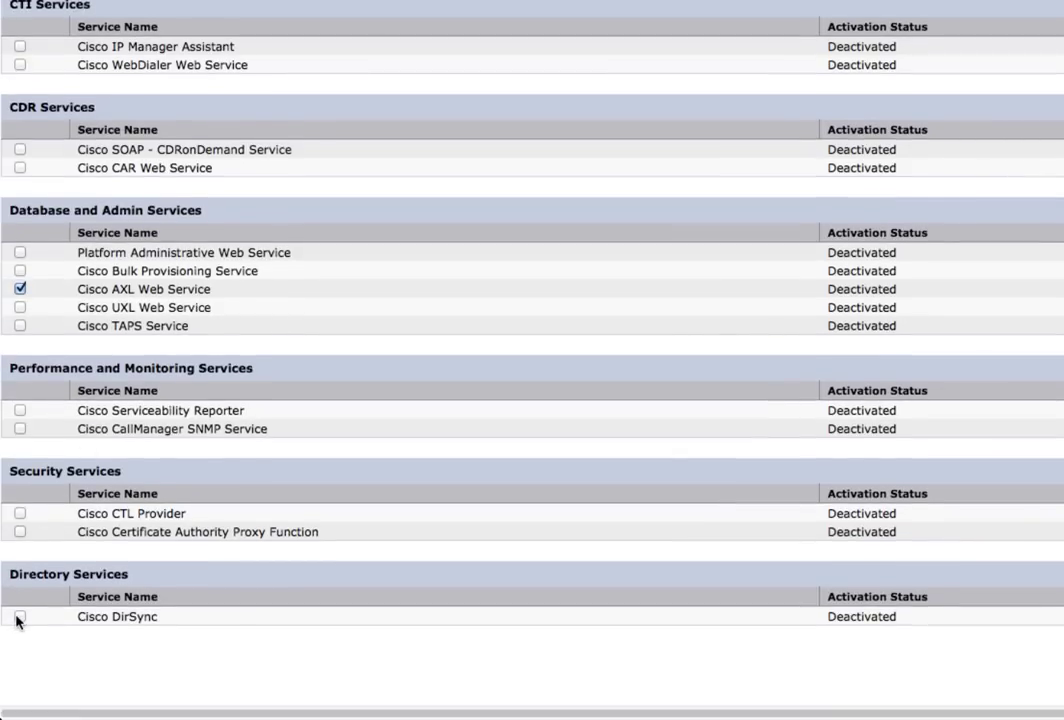
pyautogui.click(19, 617)
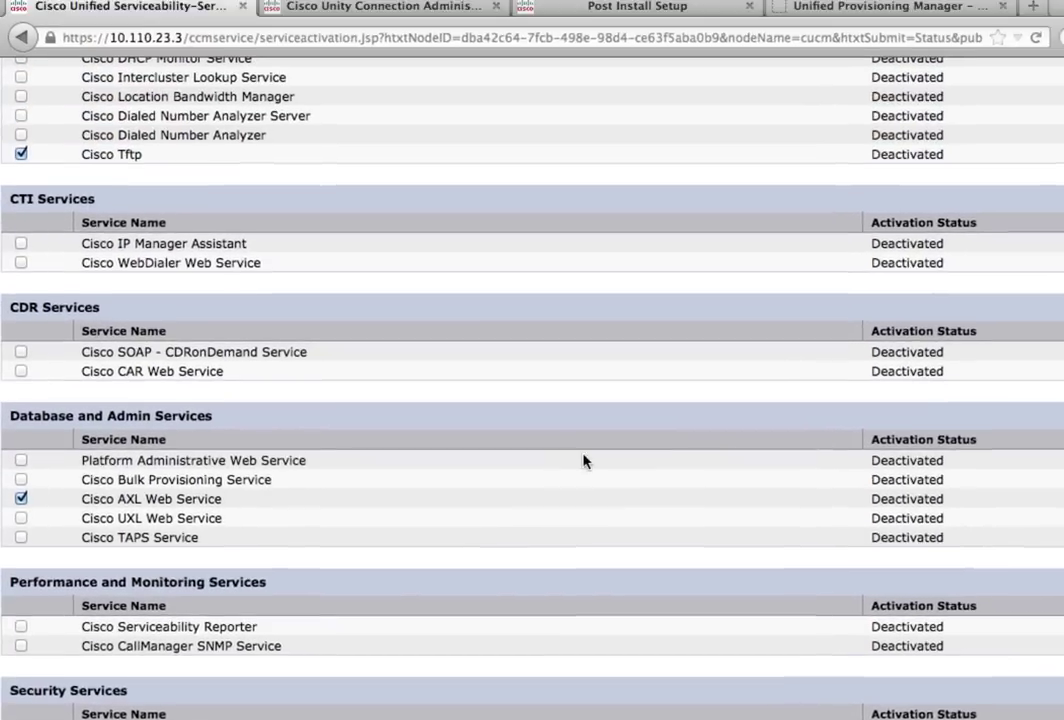
pyautogui.scroll(8, 589, 495)
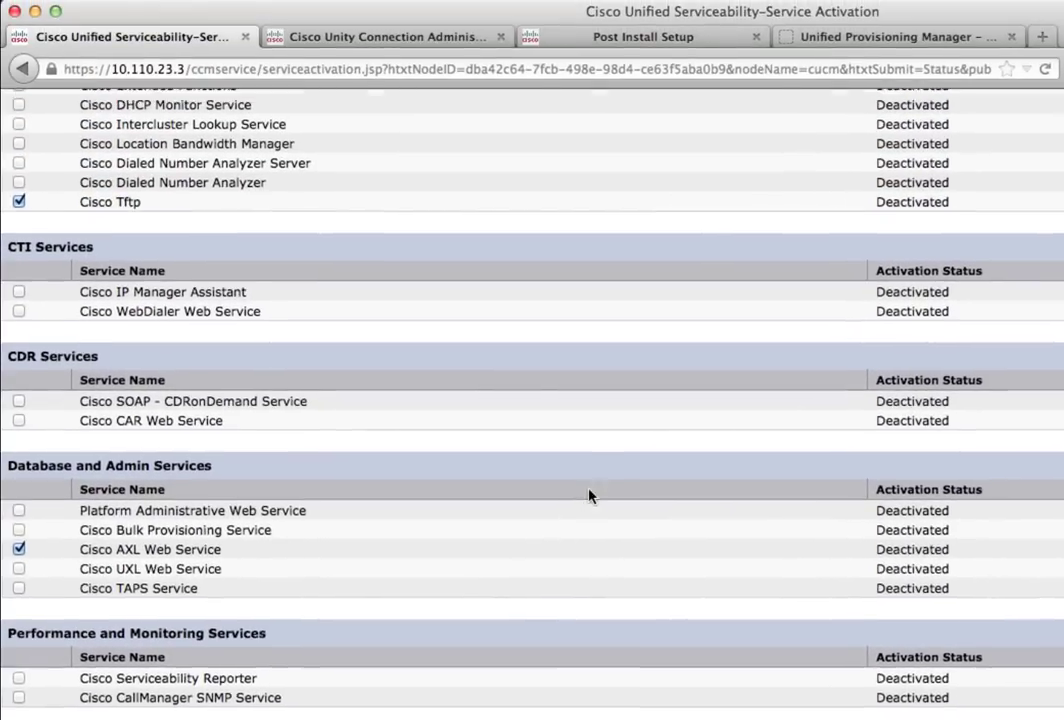
pyautogui.scroll(3, 589, 495)
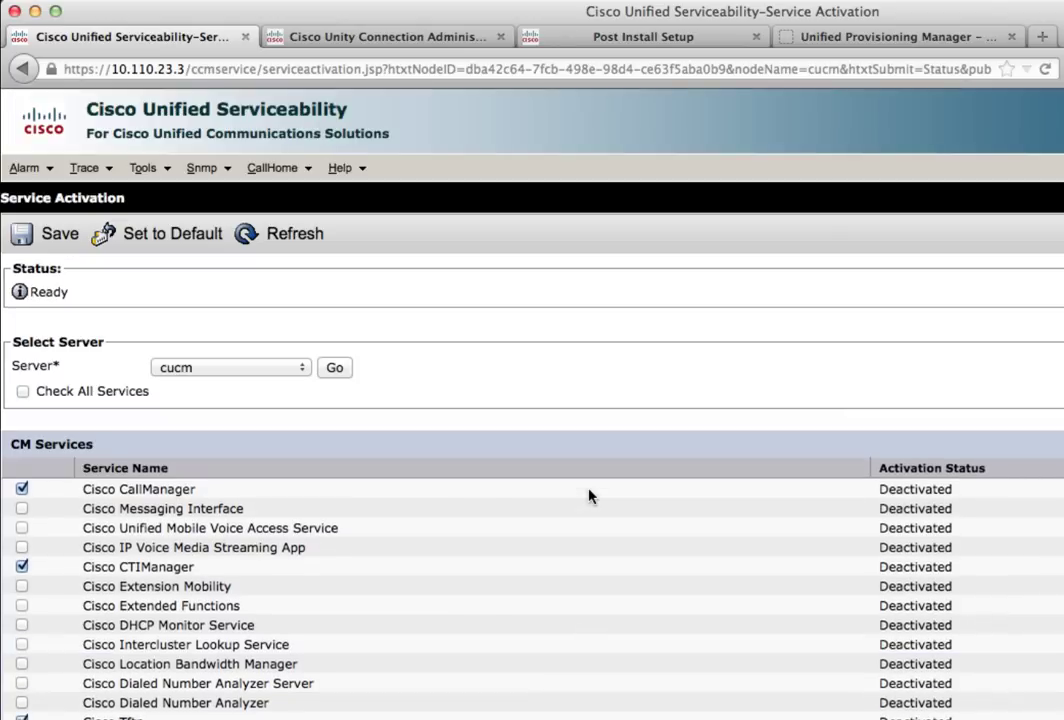
pyautogui.click(44, 240)
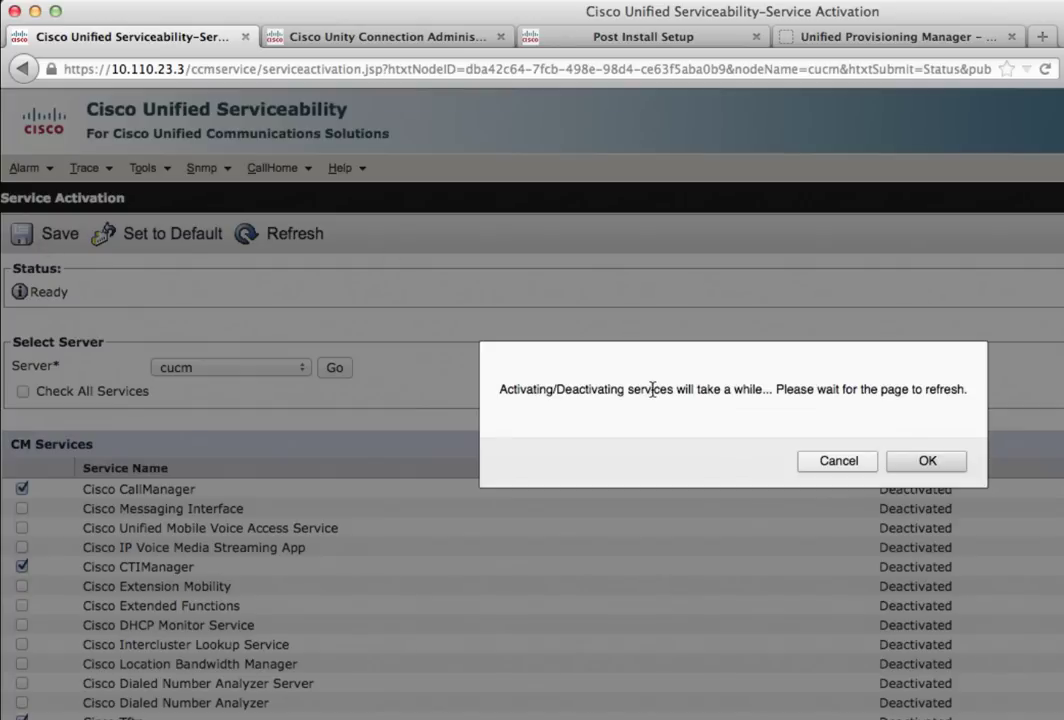
# Confirm activation so Cisco CallManager and CTIManager show as Activated
pyautogui.click(926, 462)
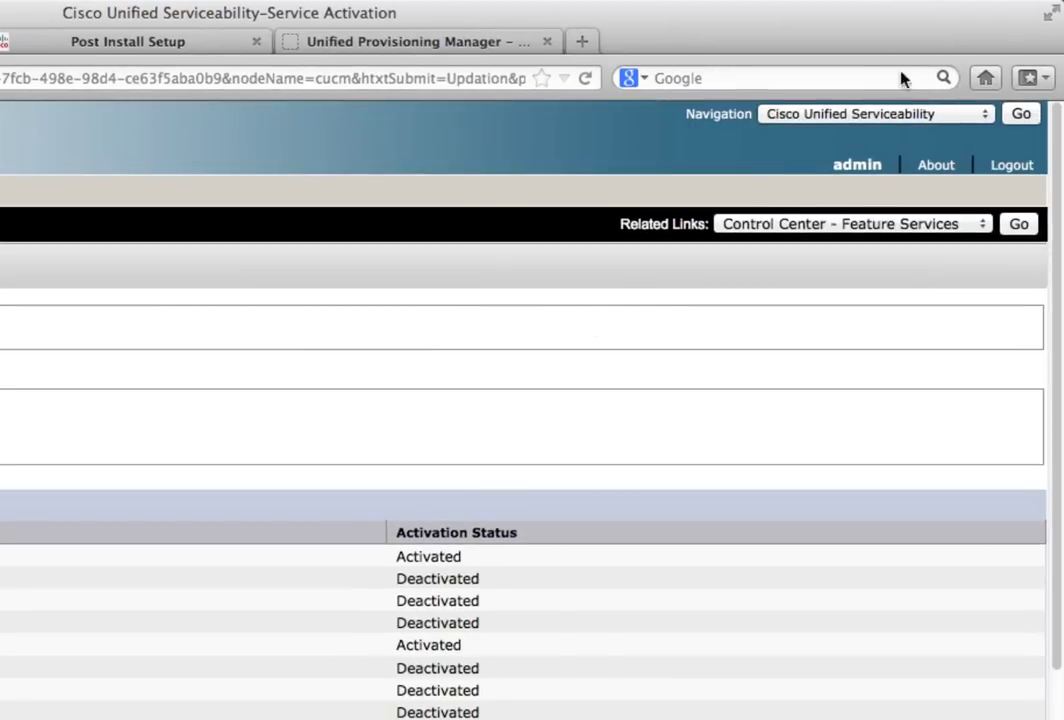
pyautogui.click(881, 113)
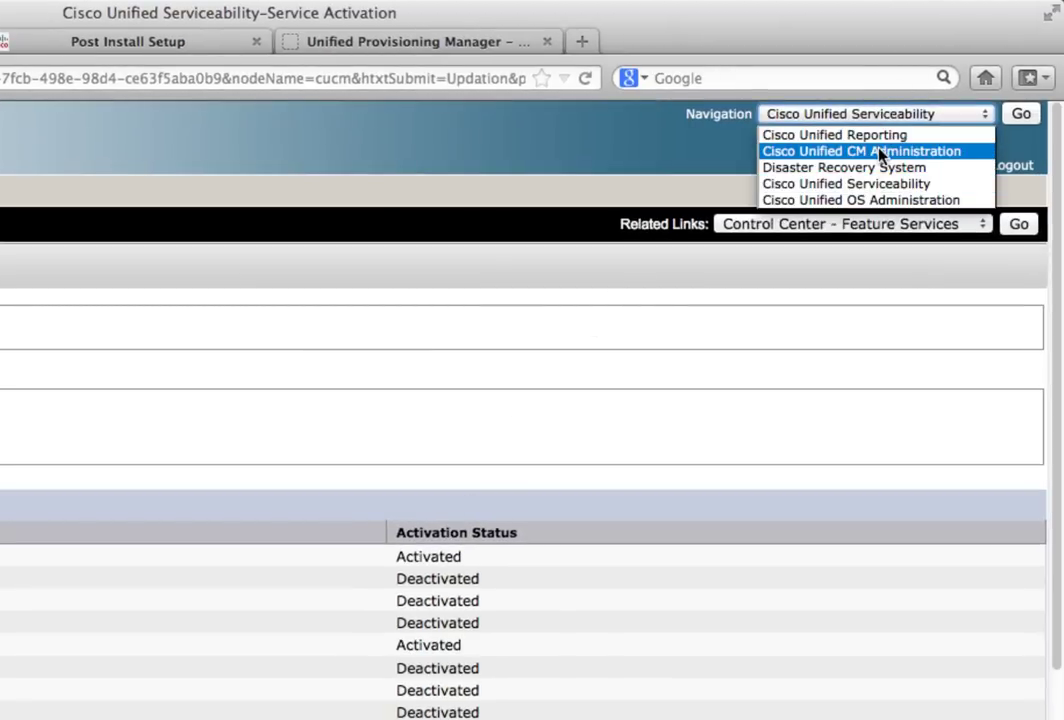
# In Cisco Unified CM Administration, enable LDAP System synchronizing from Active Directory and save
pyautogui.click(879, 152)
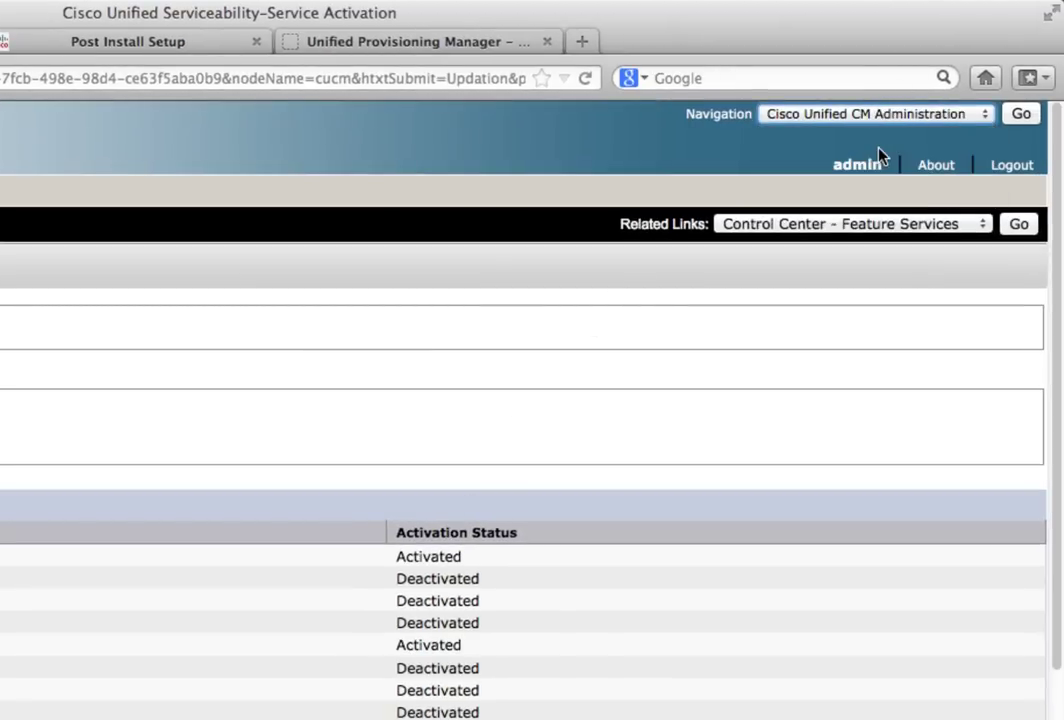
pyautogui.click(1020, 114)
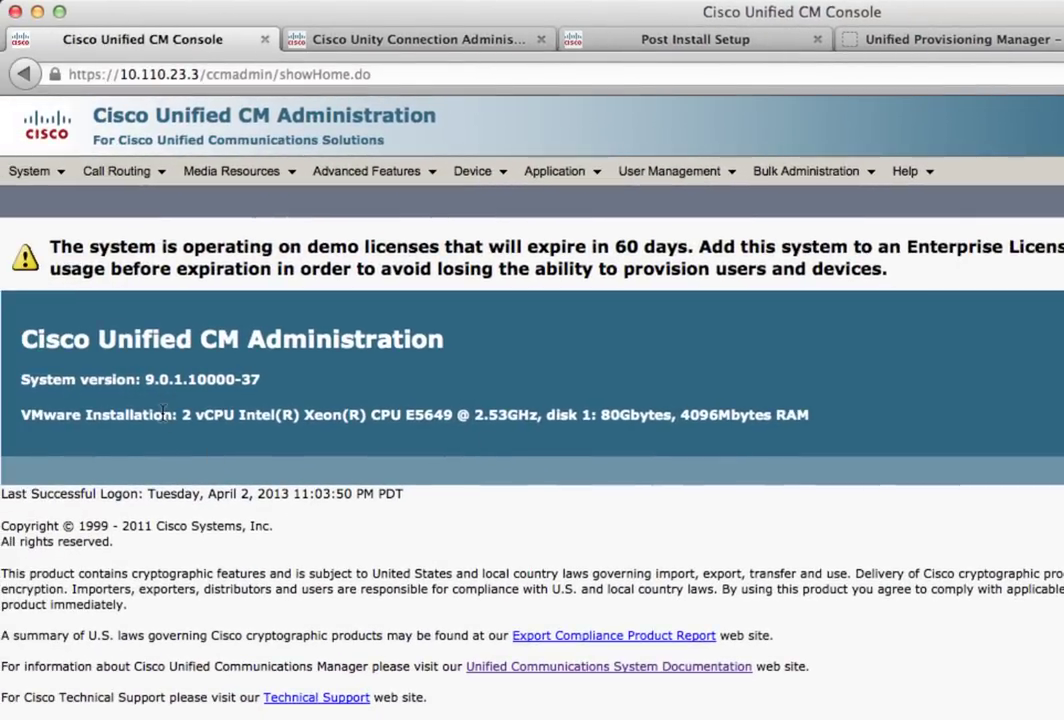
pyautogui.click(60, 175)
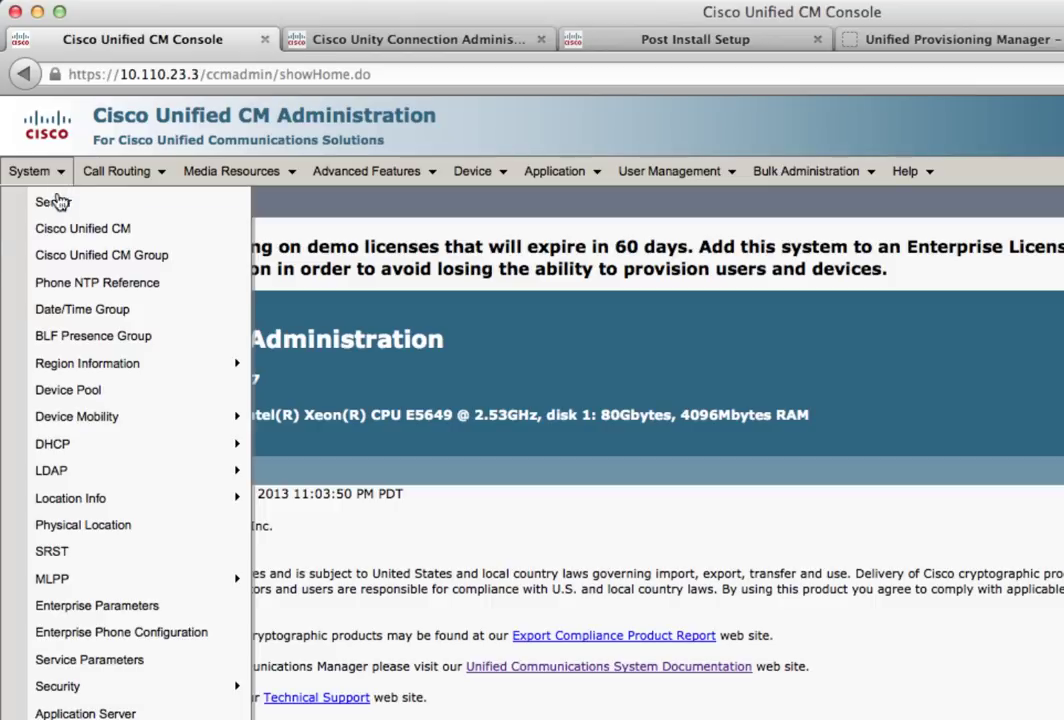
pyautogui.moveTo(90, 480)
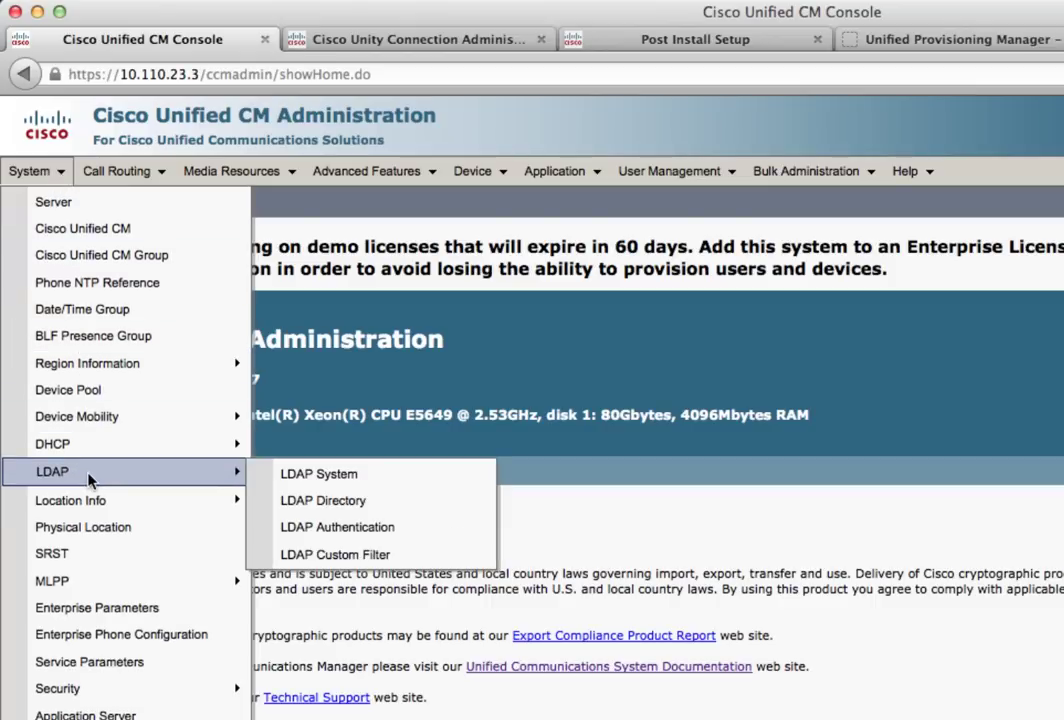
pyautogui.click(307, 479)
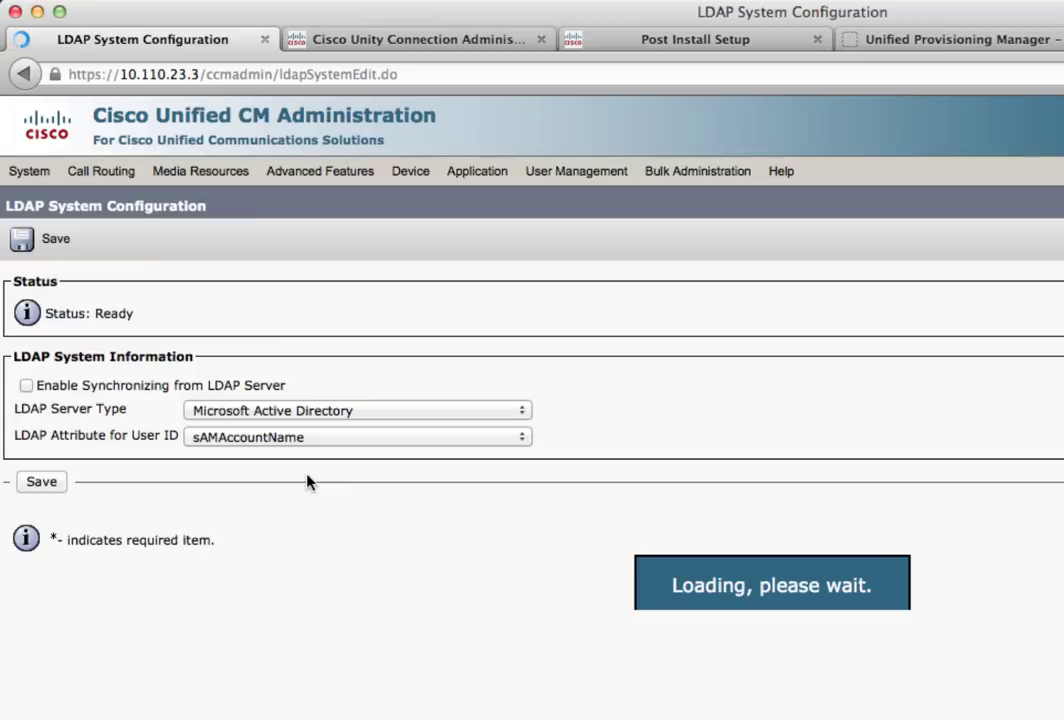
pyautogui.click(28, 388)
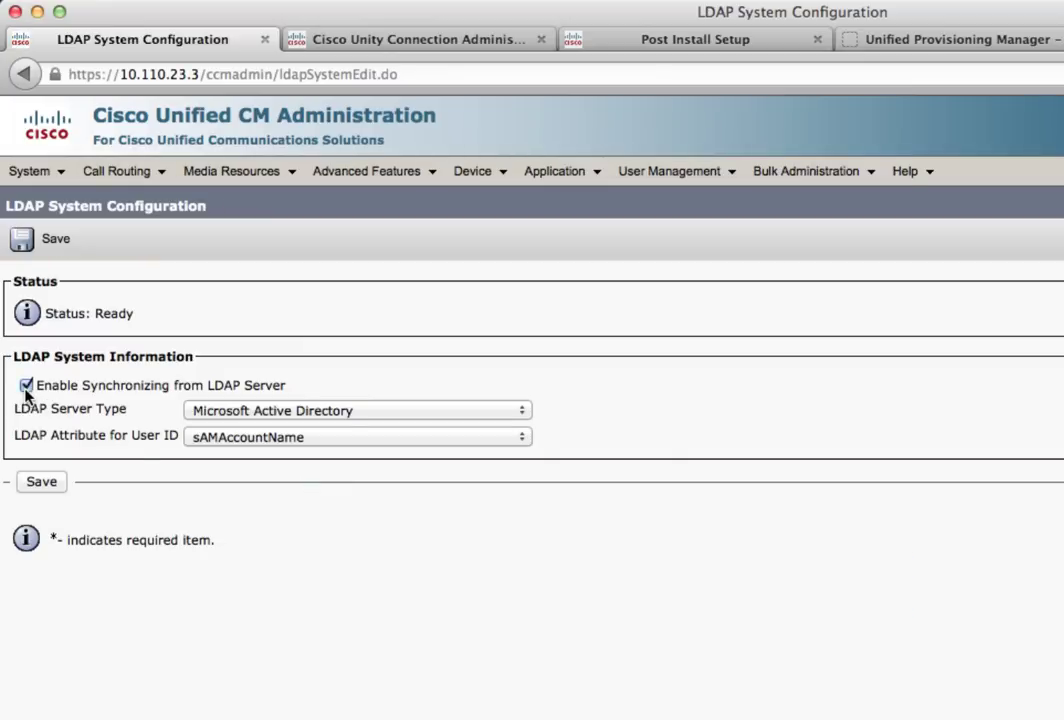
pyautogui.click(42, 484)
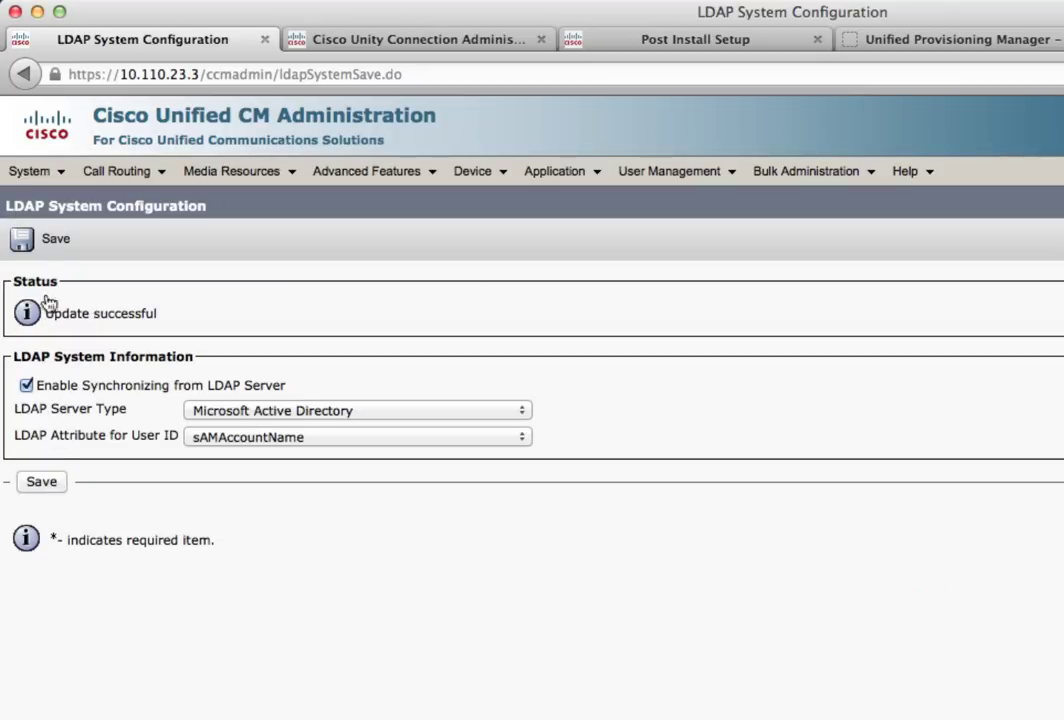
# Go to the System > LDAP > LDAP Authentication page
pyautogui.click(22, 172)
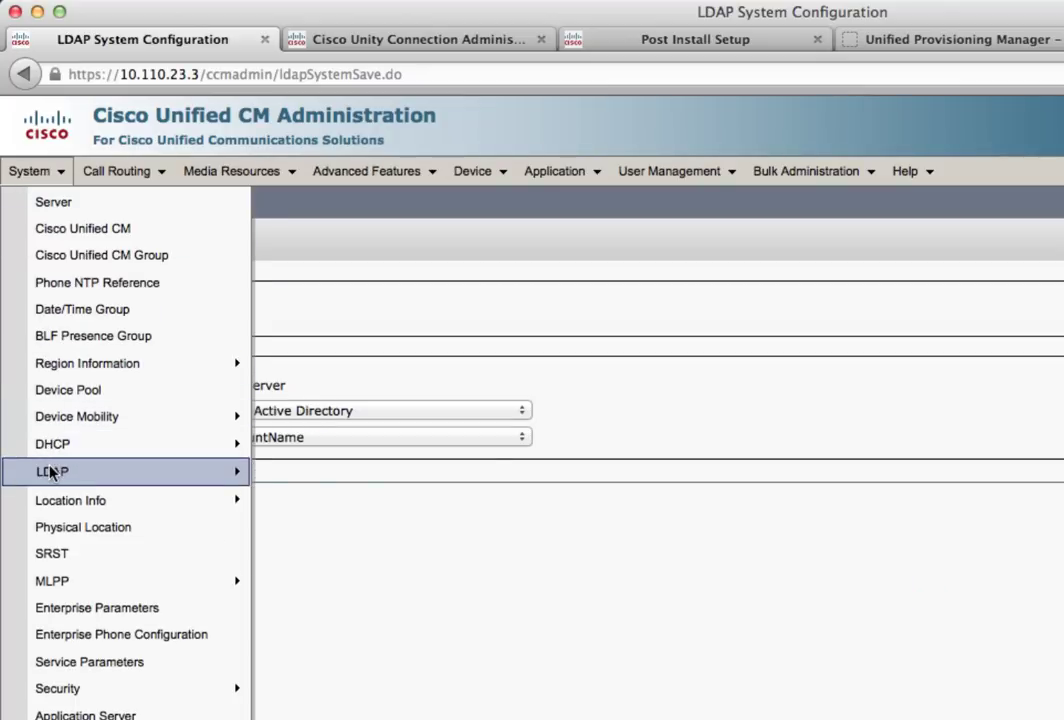
pyautogui.moveTo(71, 473)
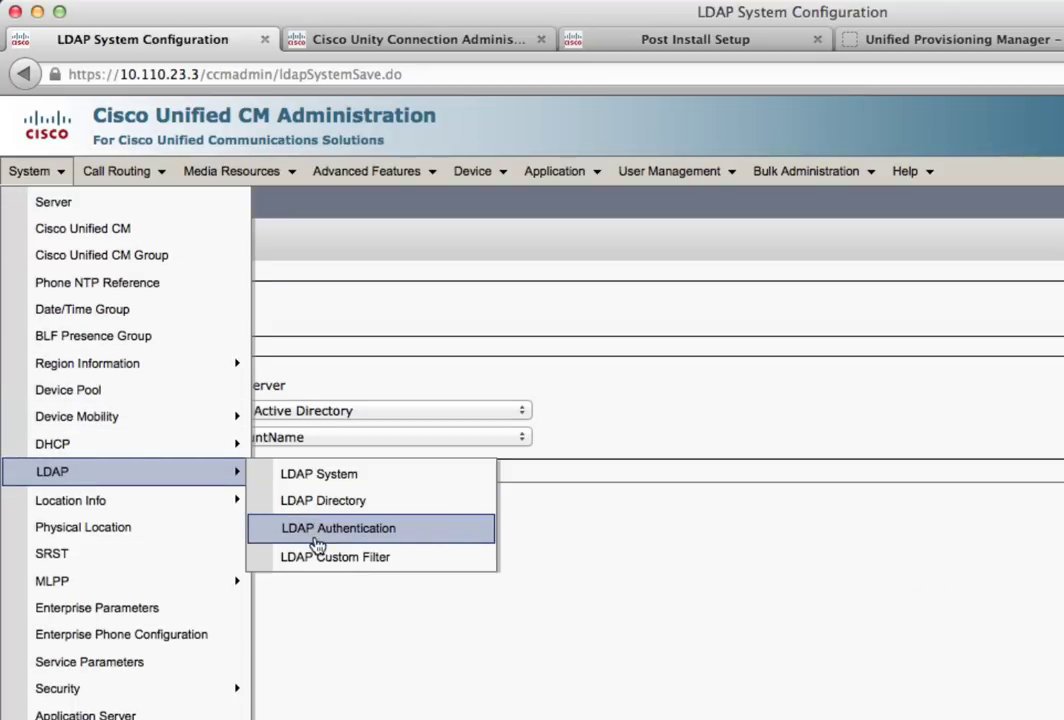
pyautogui.click(316, 540)
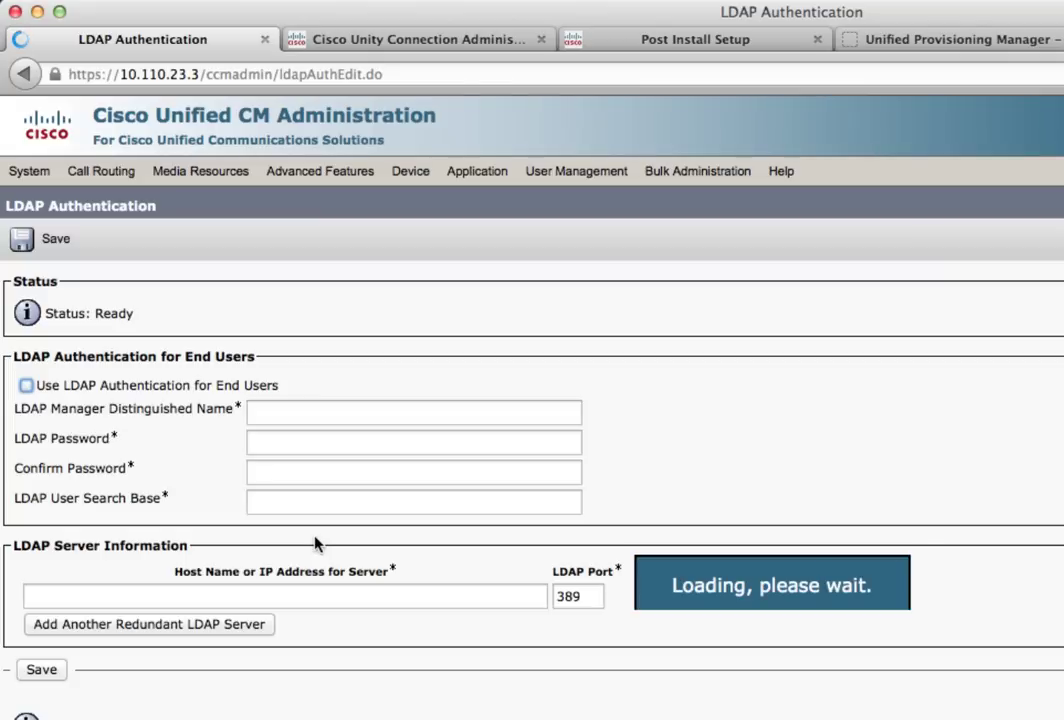
# Enable LDAP authentication for end users, paste the manager DN and enter the LDAP password
pyautogui.click(26, 386)
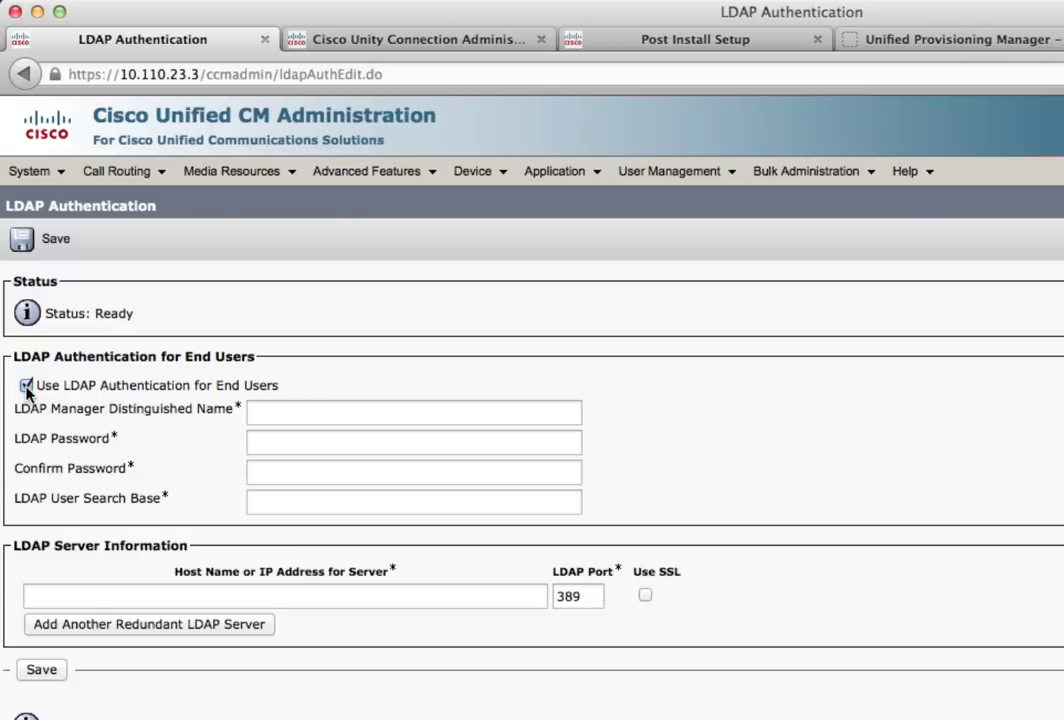
pyautogui.click(284, 410)
pyautogui.rightClick(284, 410)
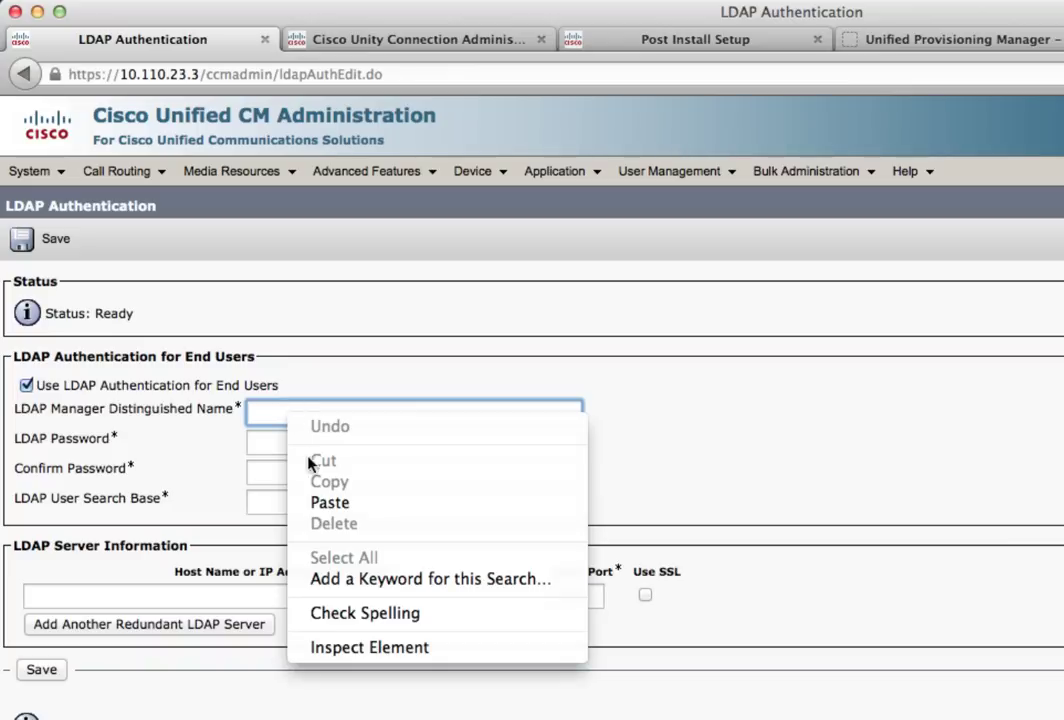
pyautogui.click(317, 506)
pyautogui.click(254, 500)
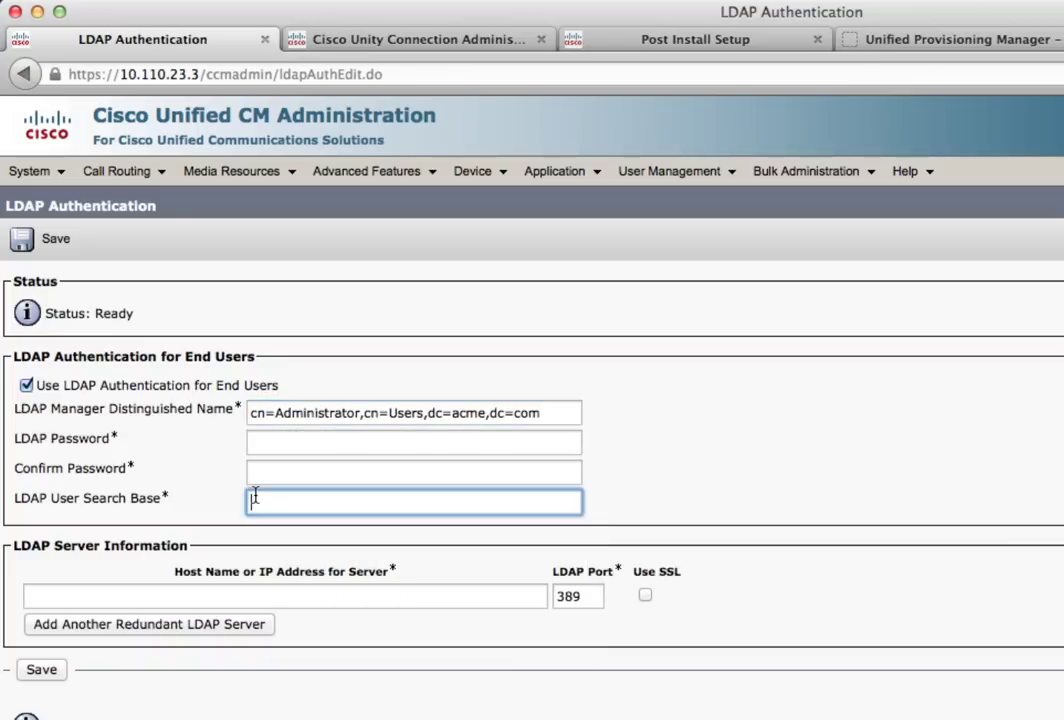
pyautogui.click(277, 447)
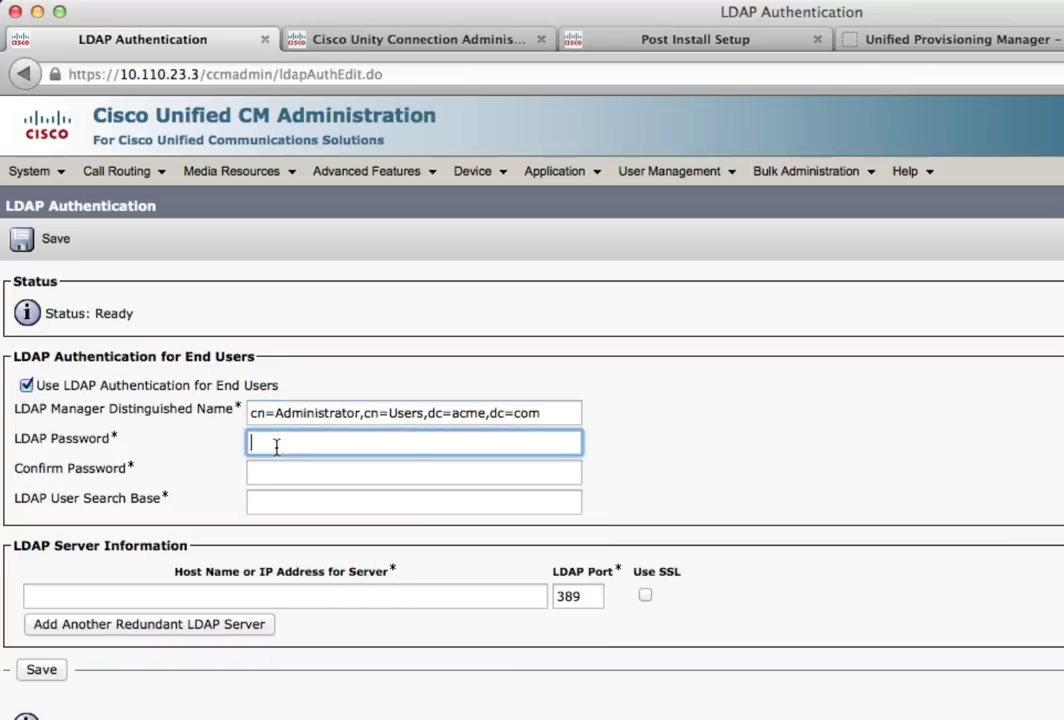
pyautogui.write('cisco123')
pyautogui.click(300, 472)
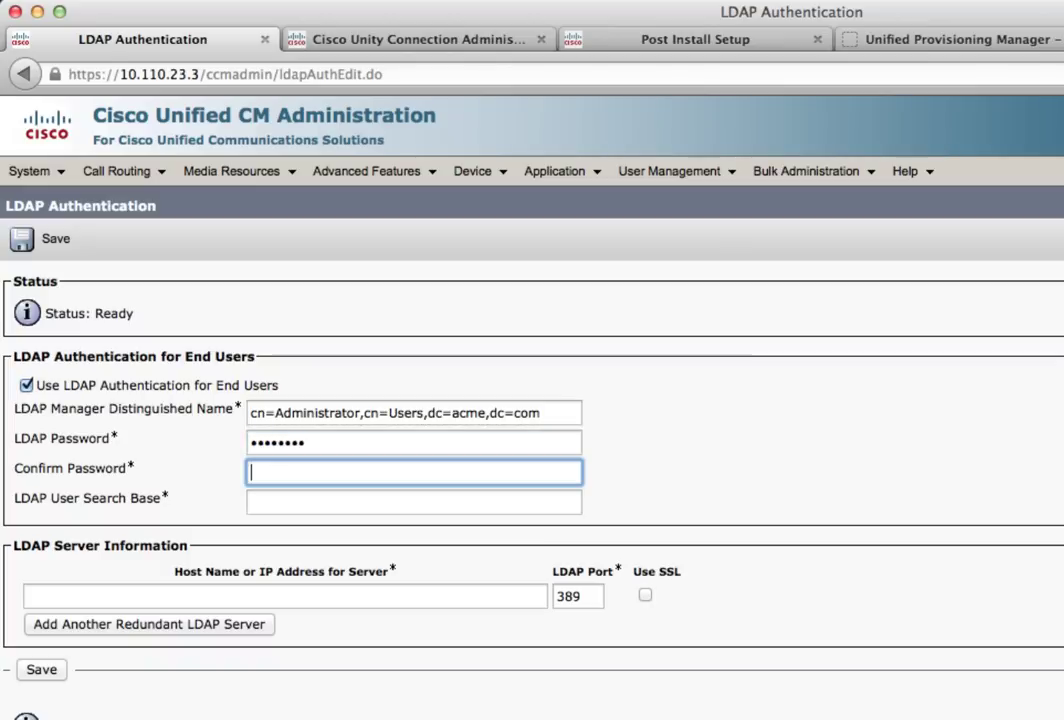
pyautogui.write('cisco123')
# Set the LDAP user search base to cn=Users,dc=acme,dc=com
pyautogui.click(293, 504)
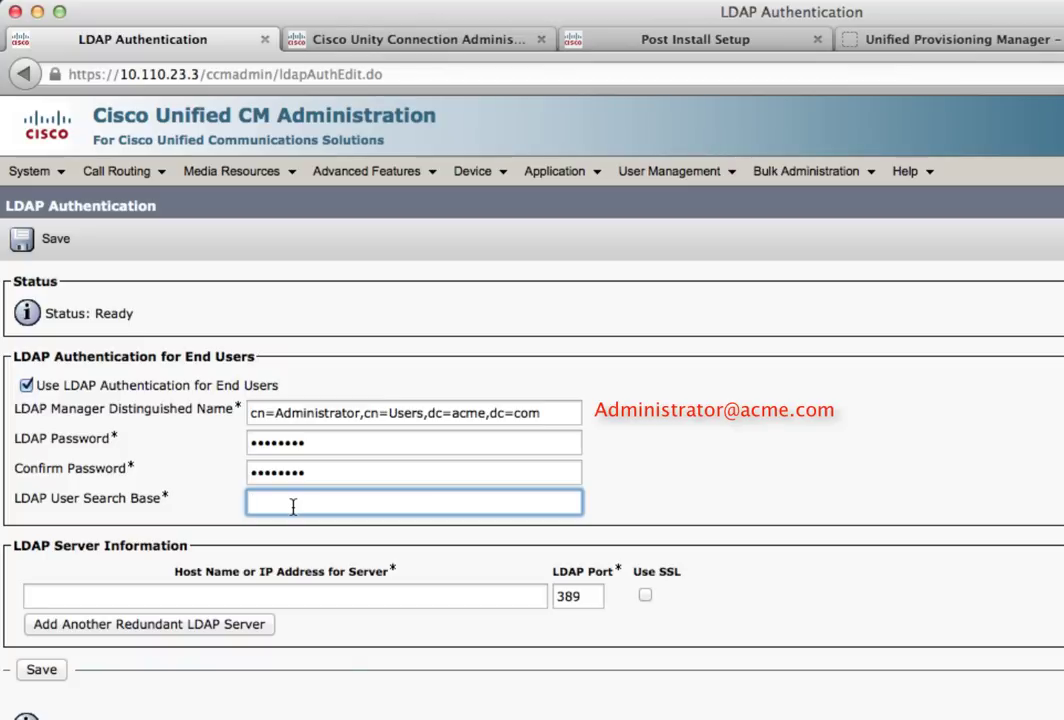
pyautogui.rightClick(293, 504)
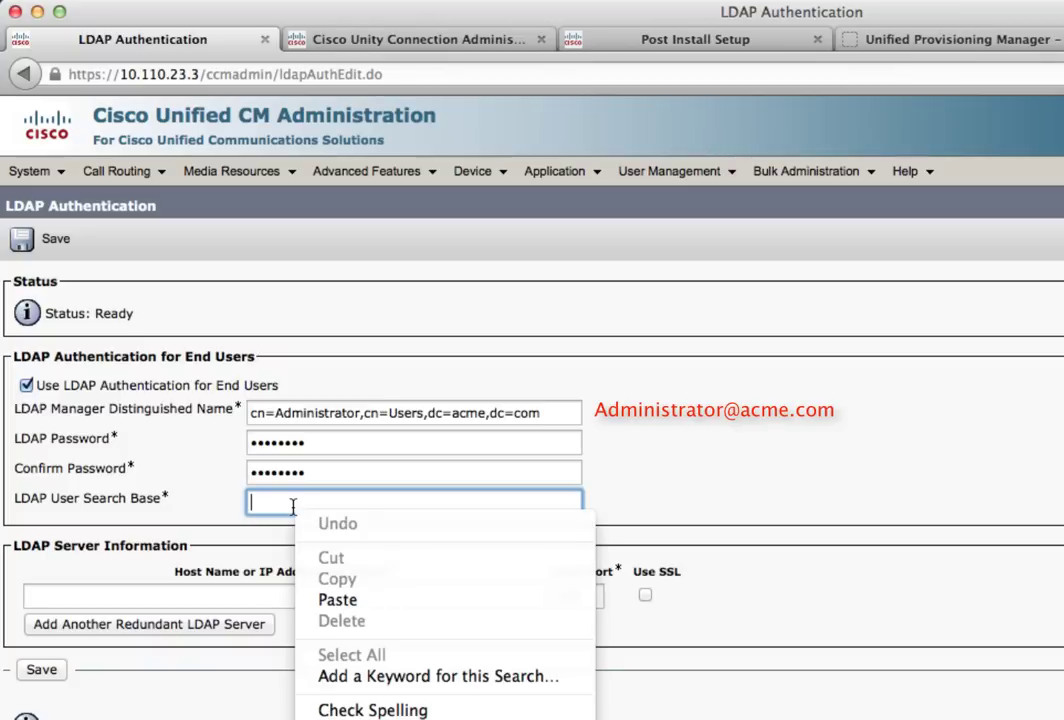
pyautogui.click(336, 598)
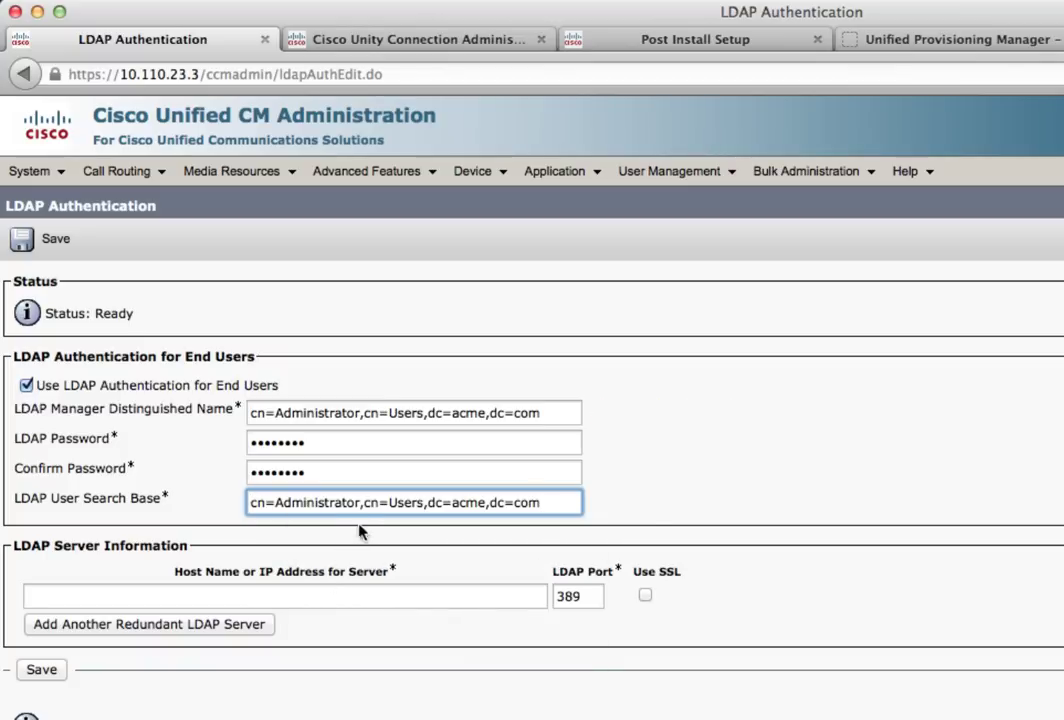
pyautogui.moveTo(364, 505); pyautogui.dragTo(243, 508)
pyautogui.press('BackSpace')
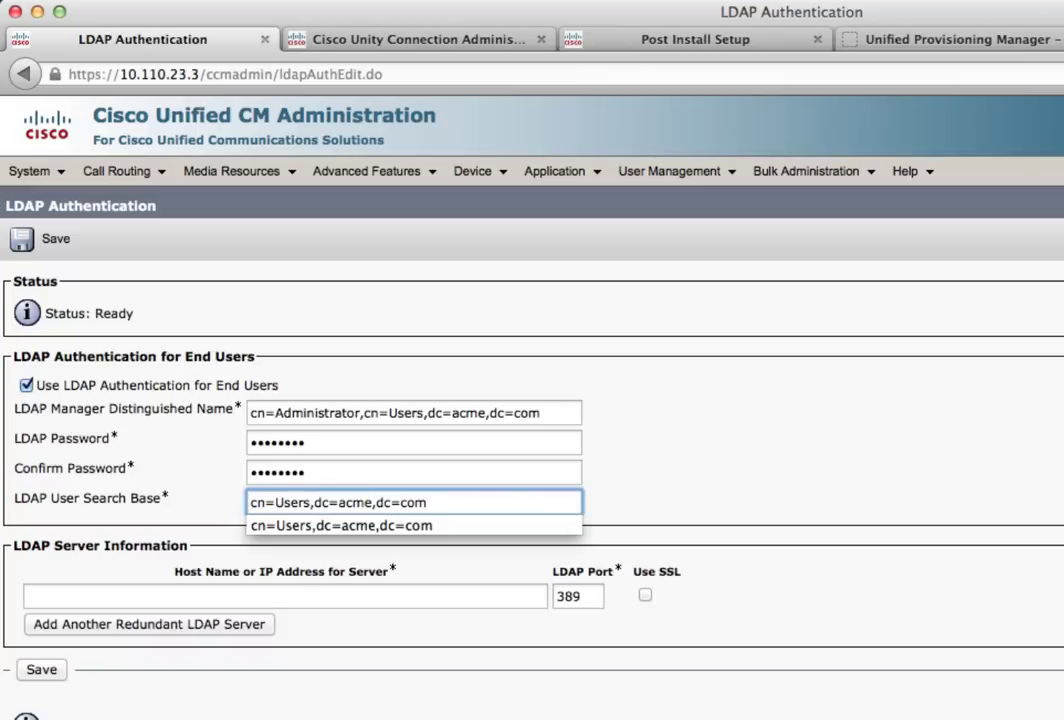
# Set LDAP server host 10.110.23.2 and save the authentication settings
pyautogui.click(203, 596)
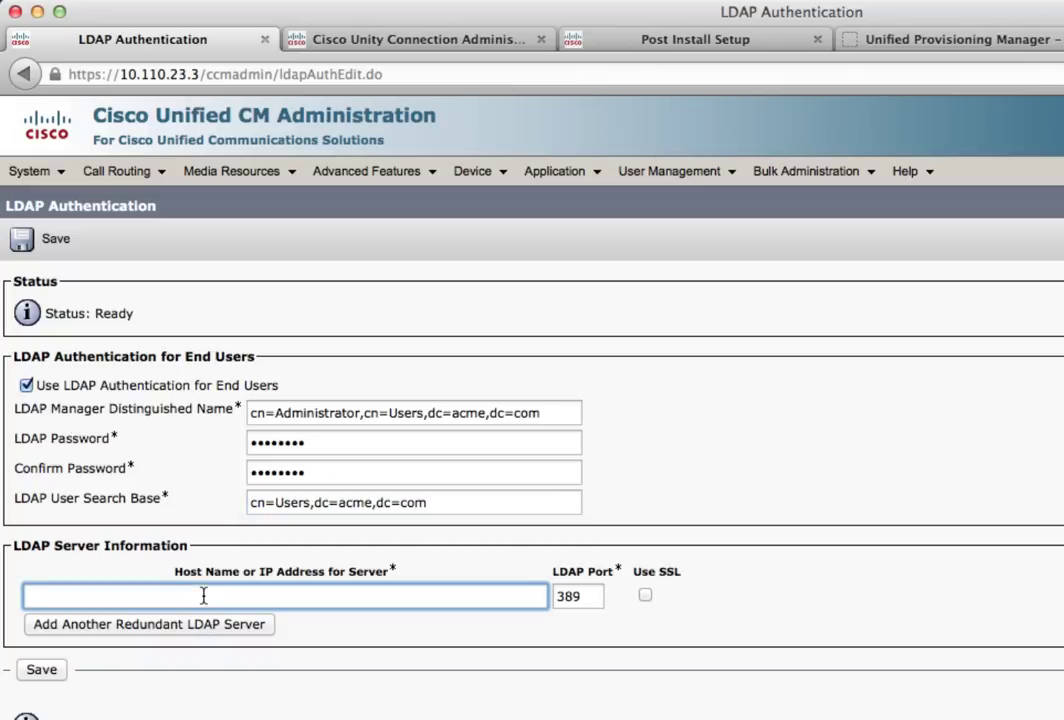
pyautogui.write('10.11')
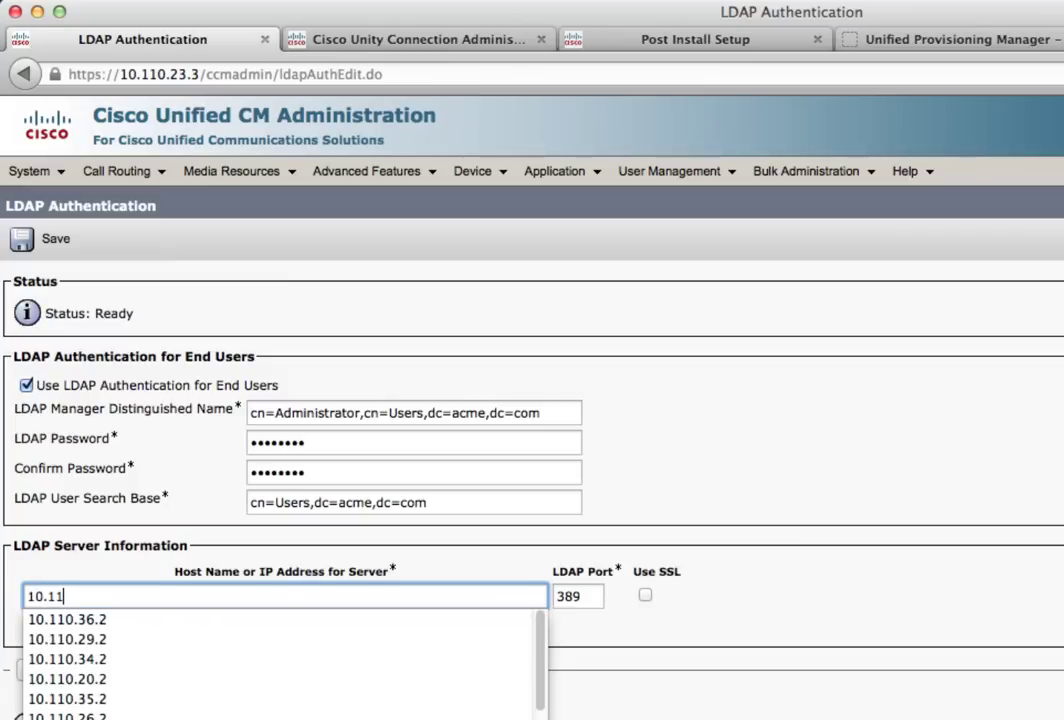
pyautogui.write('0.23.2')
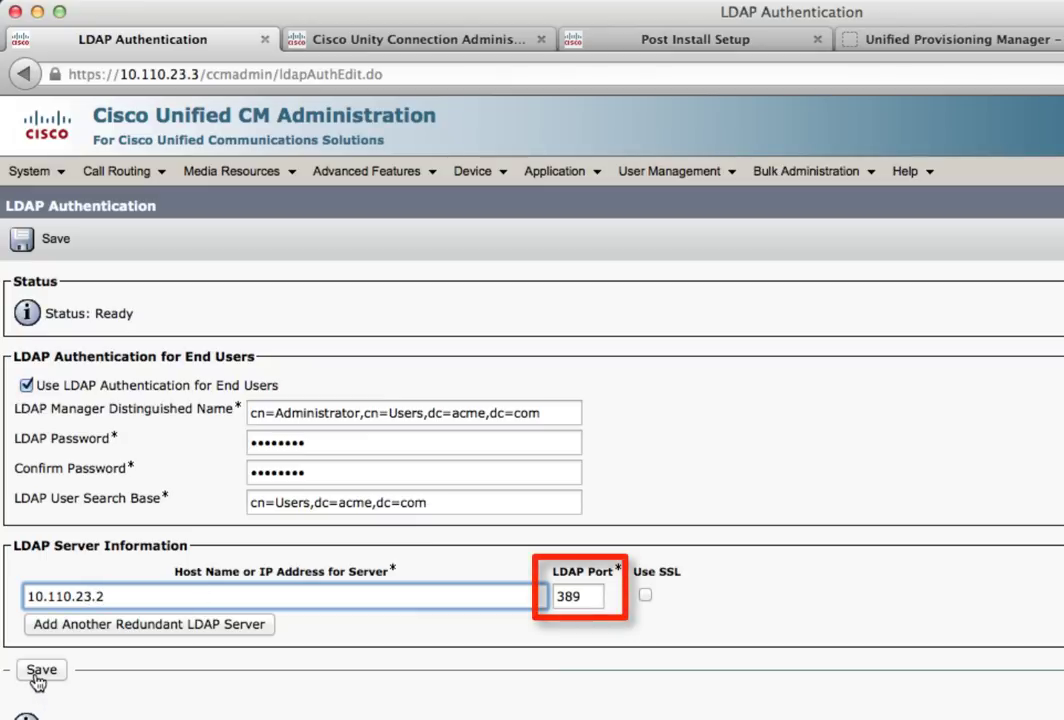
pyautogui.click(37, 678)
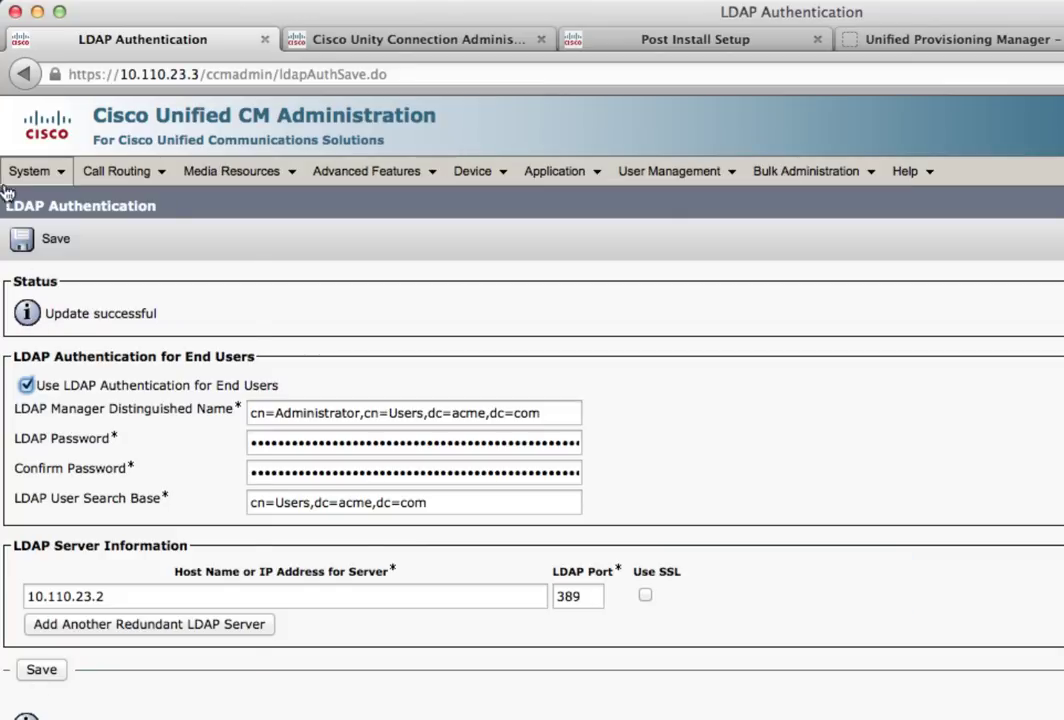
pyautogui.moveTo(16, 177)
pyautogui.moveTo(120, 470)
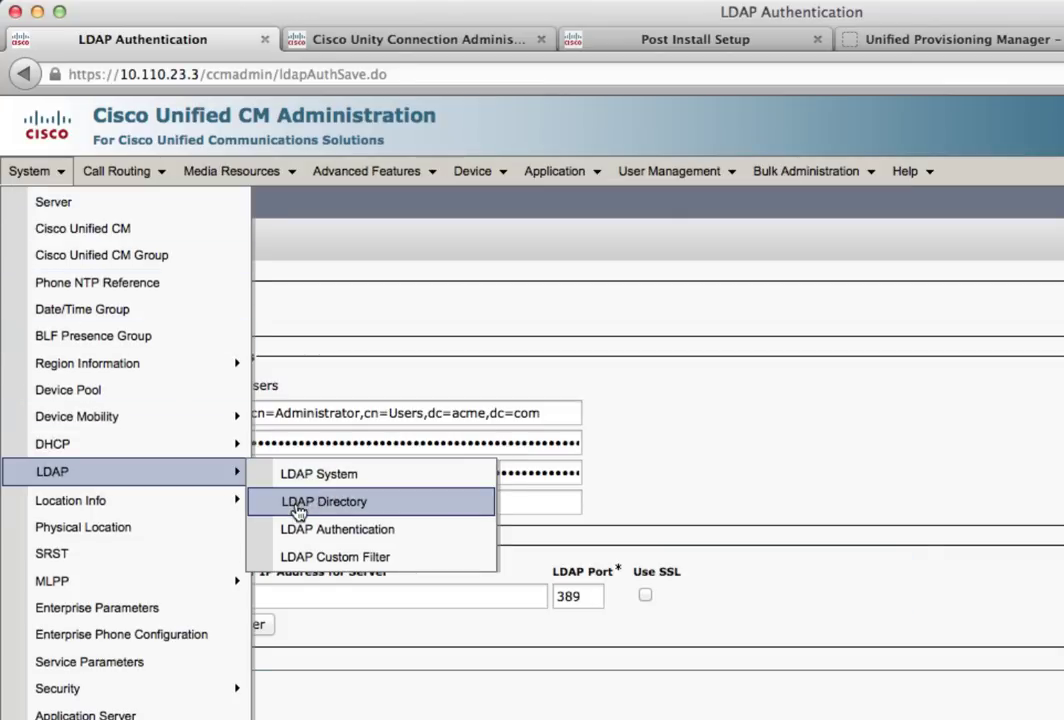
# Add a new LDAP Directory, acknowledging the end-user deletion and userID uniqueness warnings
pyautogui.click(298, 511)
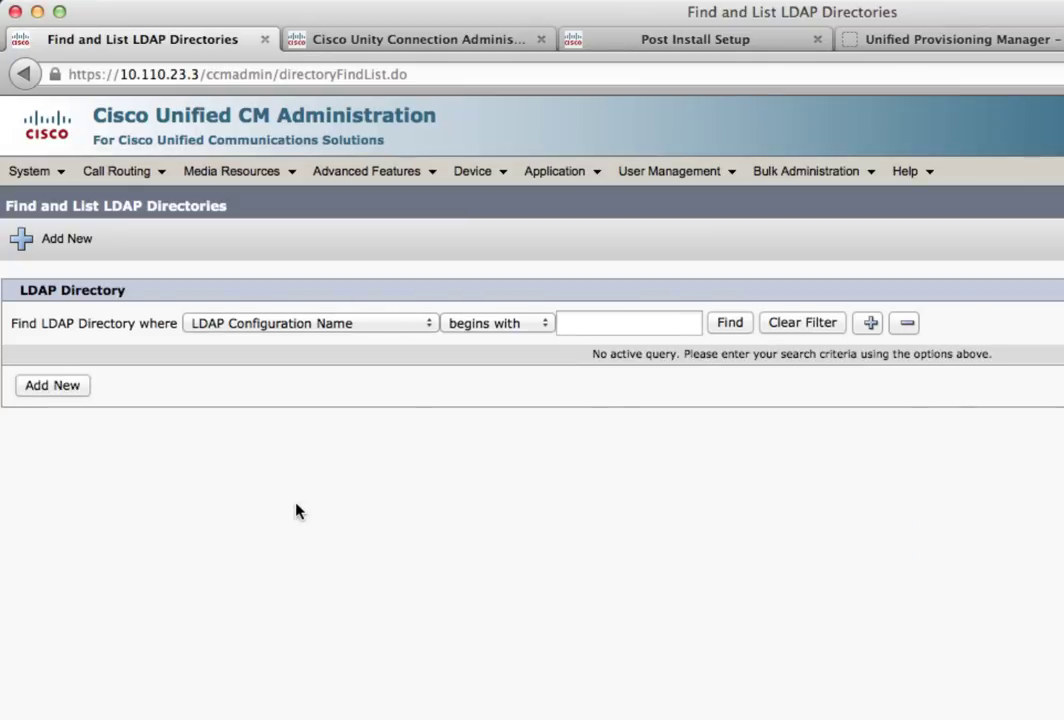
pyautogui.click(55, 386)
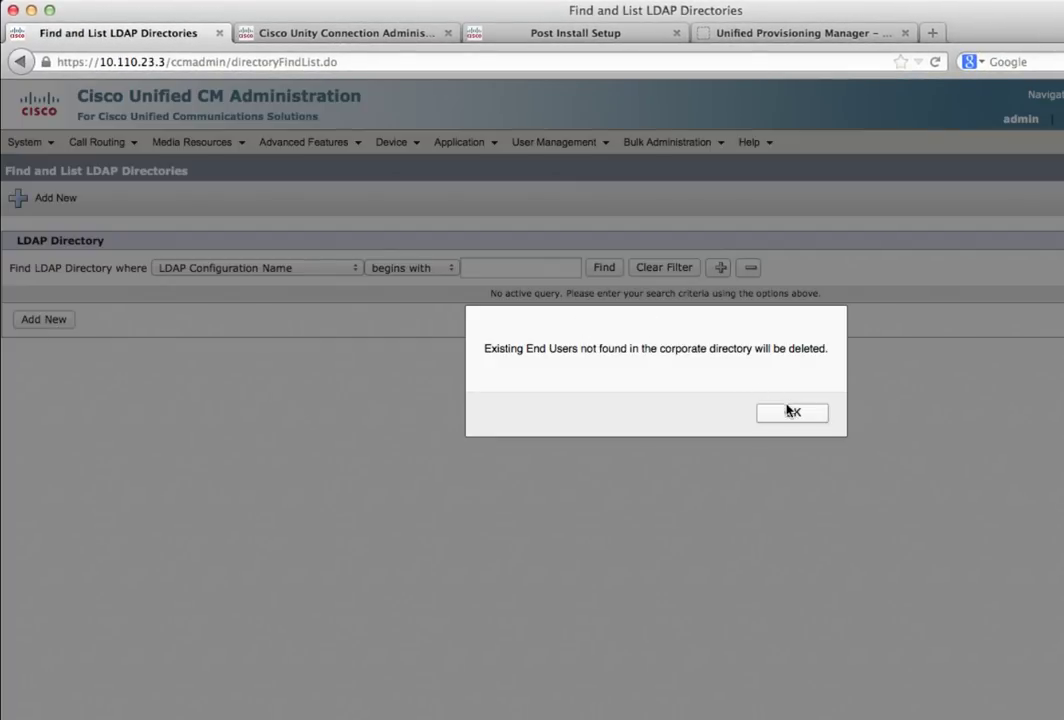
pyautogui.click(791, 414)
pyautogui.click(791, 413)
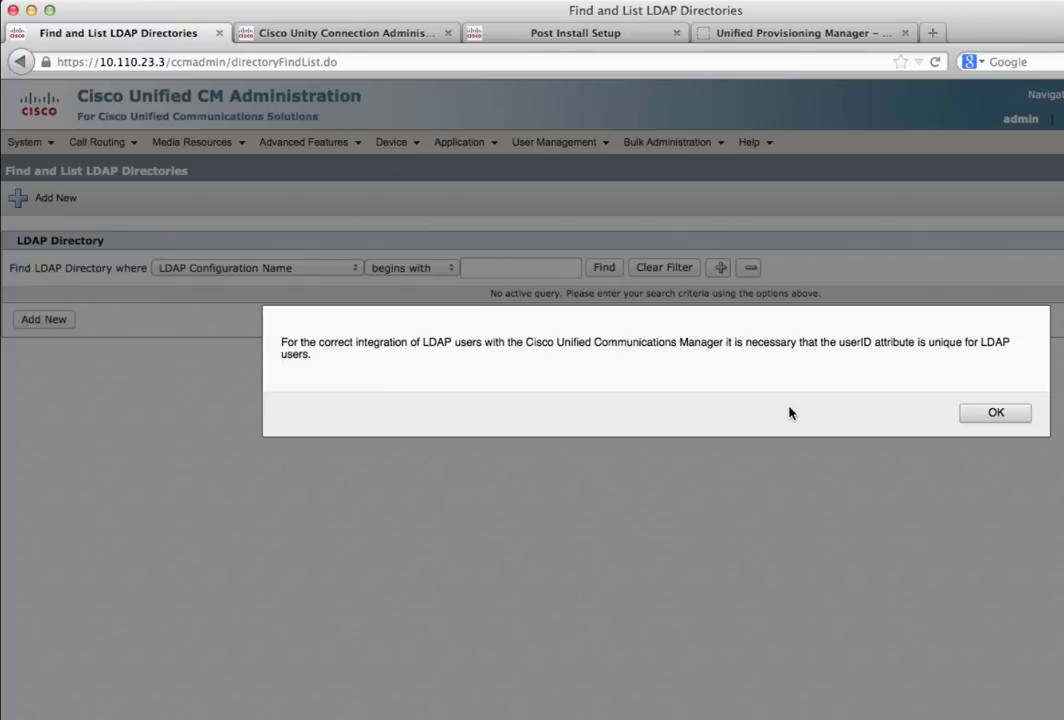
pyautogui.click(990, 416)
pyautogui.click(994, 413)
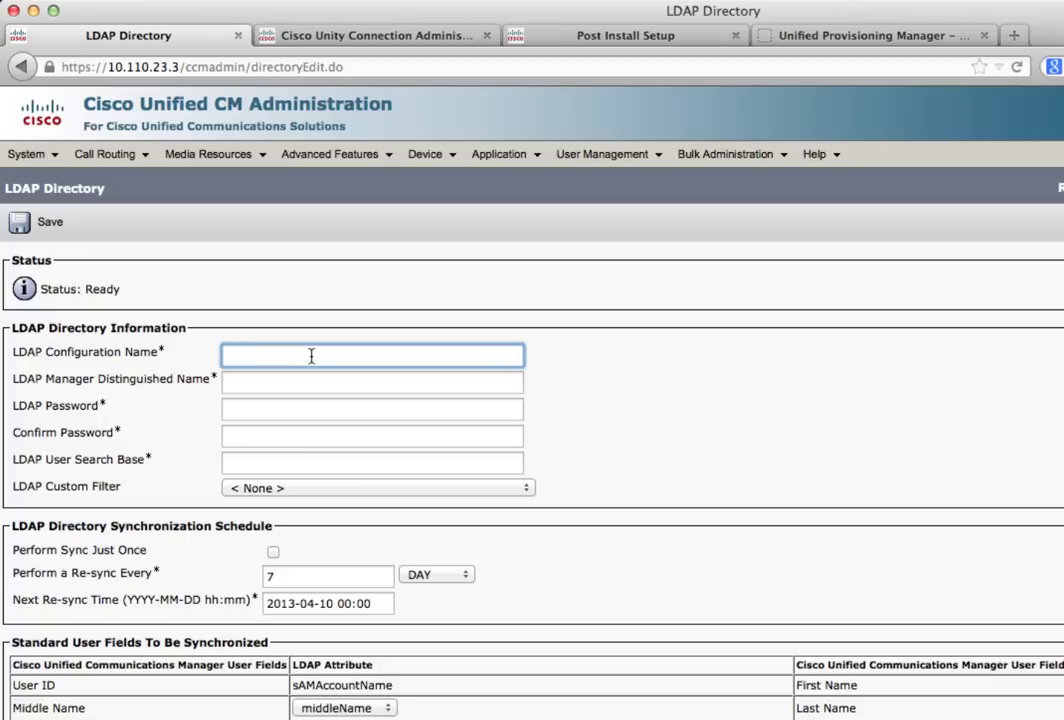
# Name the directory MSAD, paste the manager DN and enter and confirm its password
pyautogui.write('MSAD')
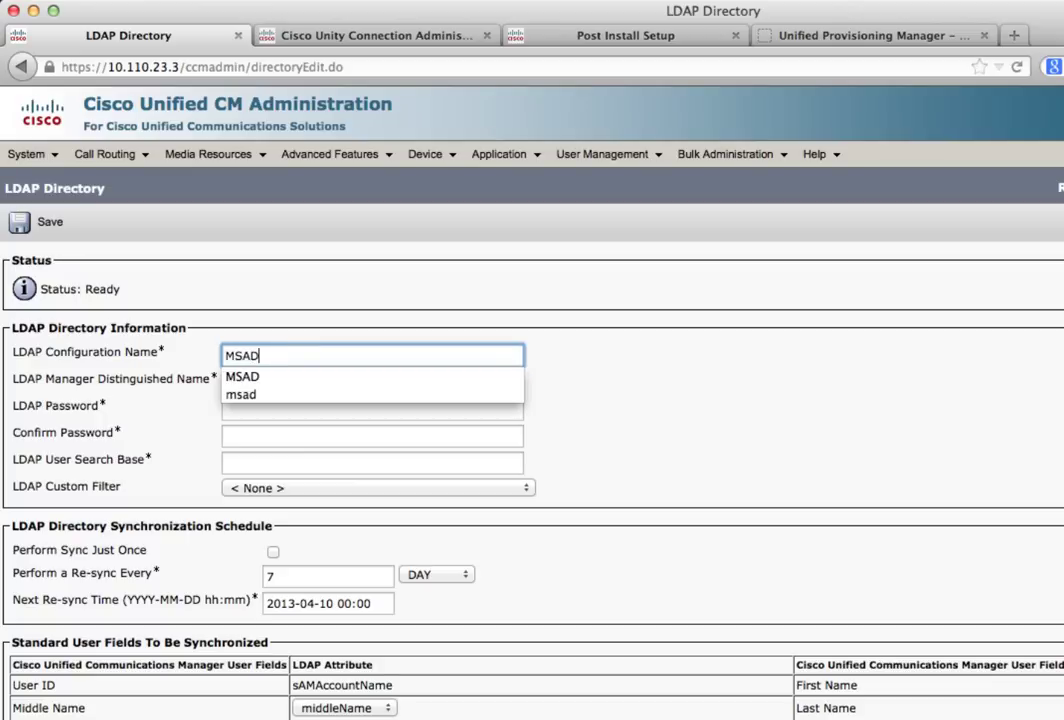
pyautogui.press('Escape')
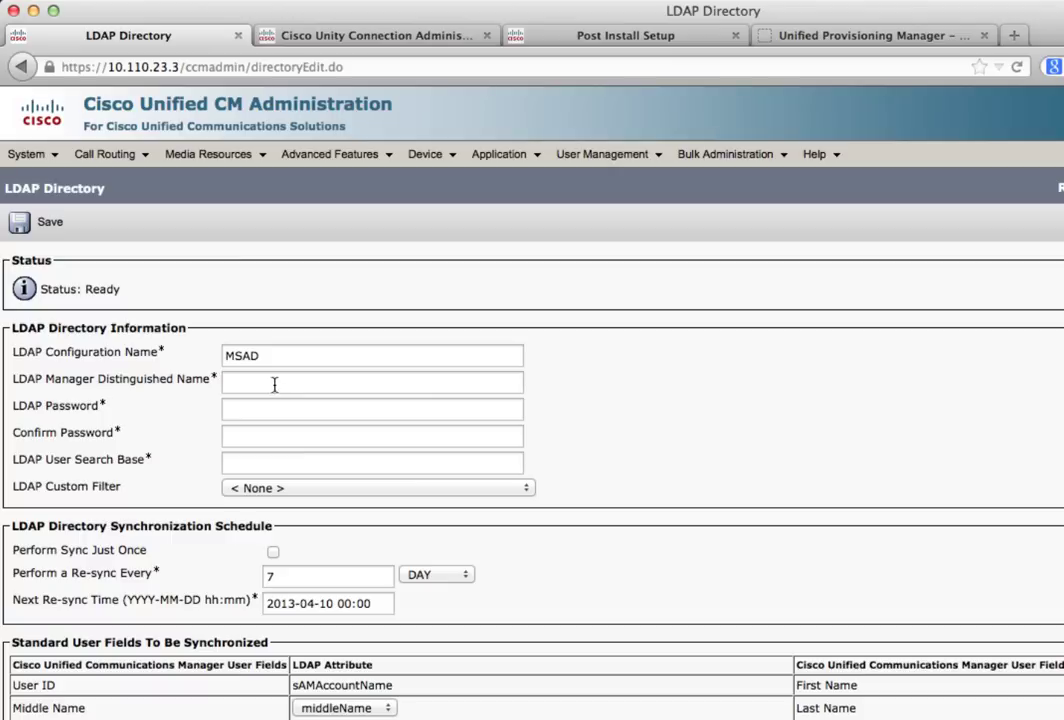
pyautogui.click(274, 383)
pyautogui.rightClick(274, 384)
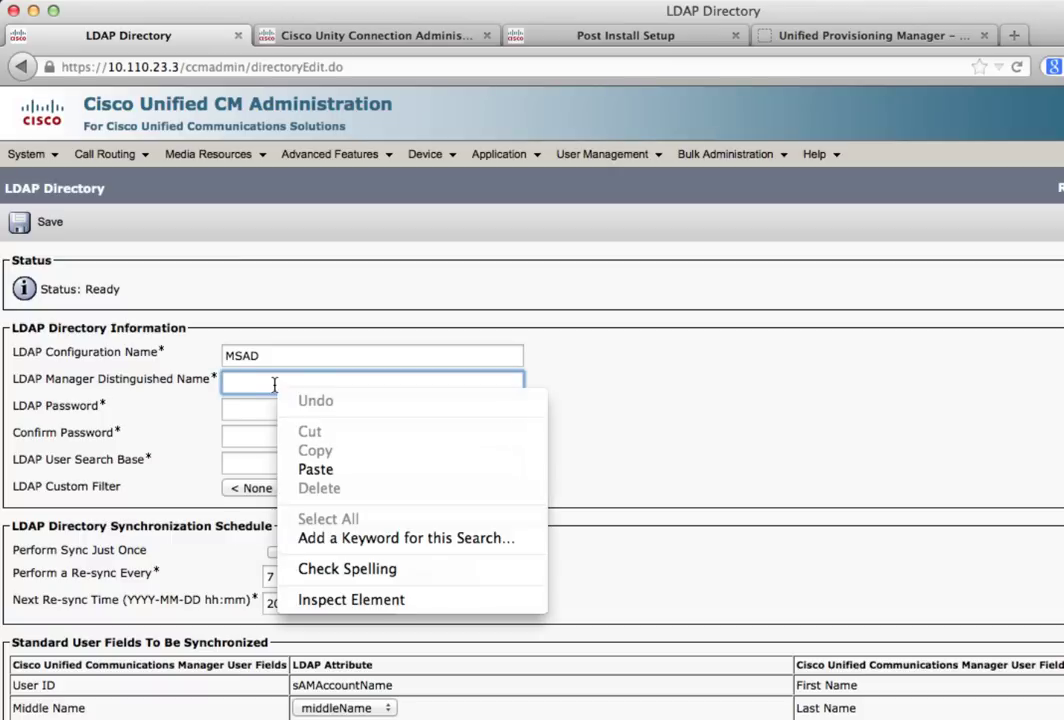
pyautogui.click(310, 469)
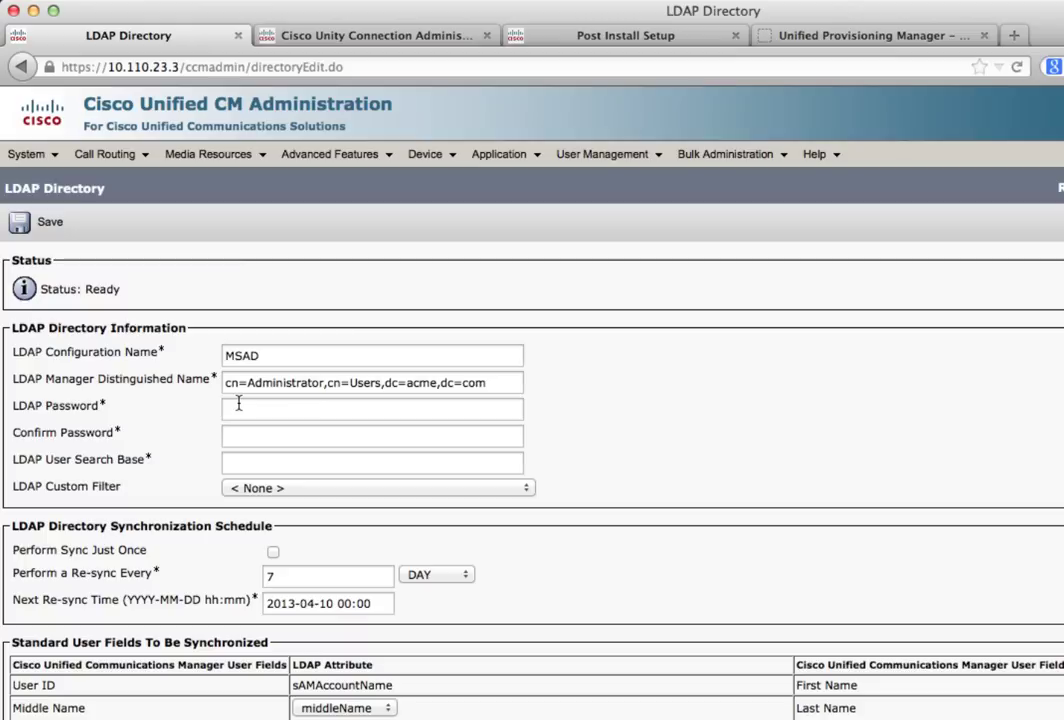
pyautogui.click(238, 406)
pyautogui.write('********')
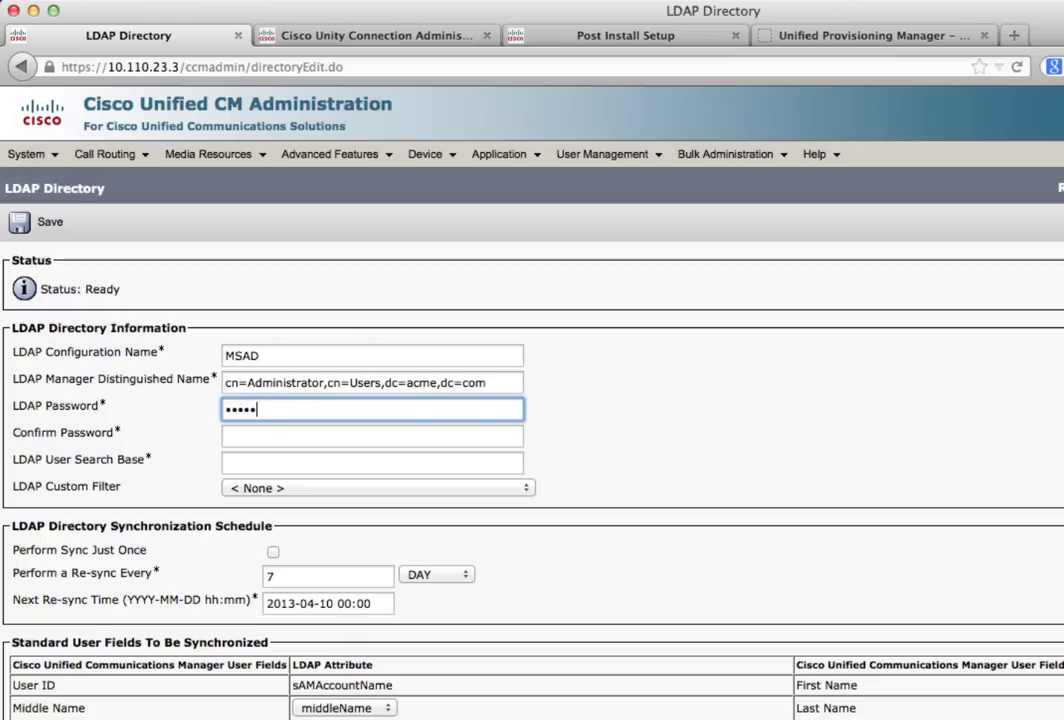
pyautogui.press('Tab')
pyautogui.write('********')
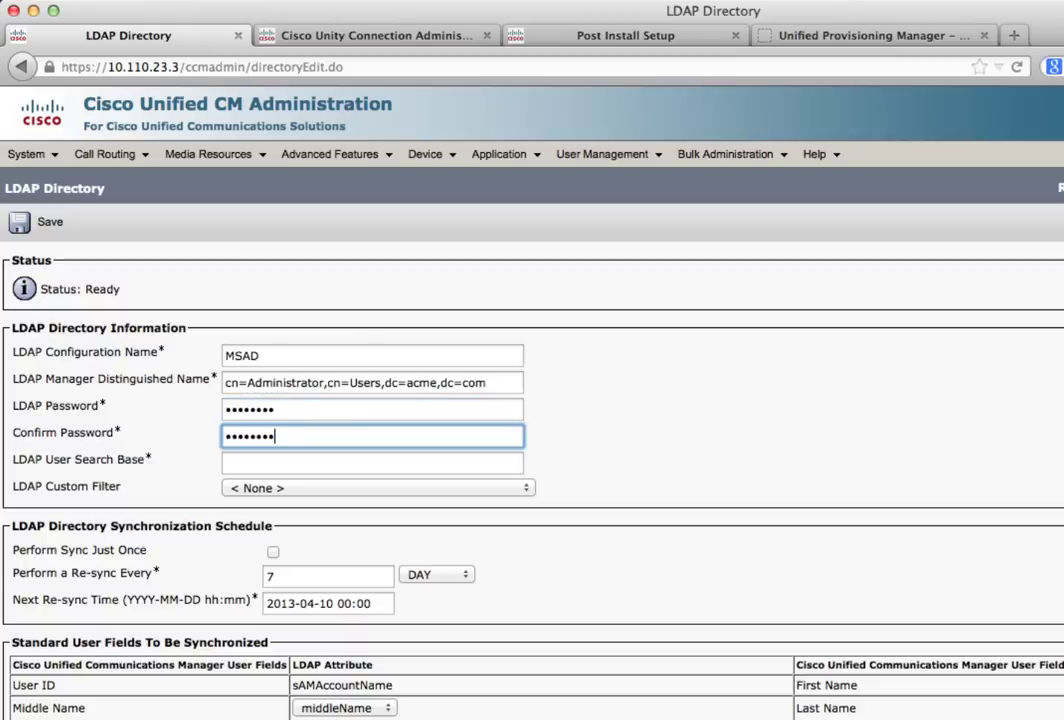
# Set the user search base to cn=Users,dc=acme,dc=com
pyautogui.press('Tab')
pyautogui.write('cn=Administrator,cn=Users,dc=acme,dc=com')
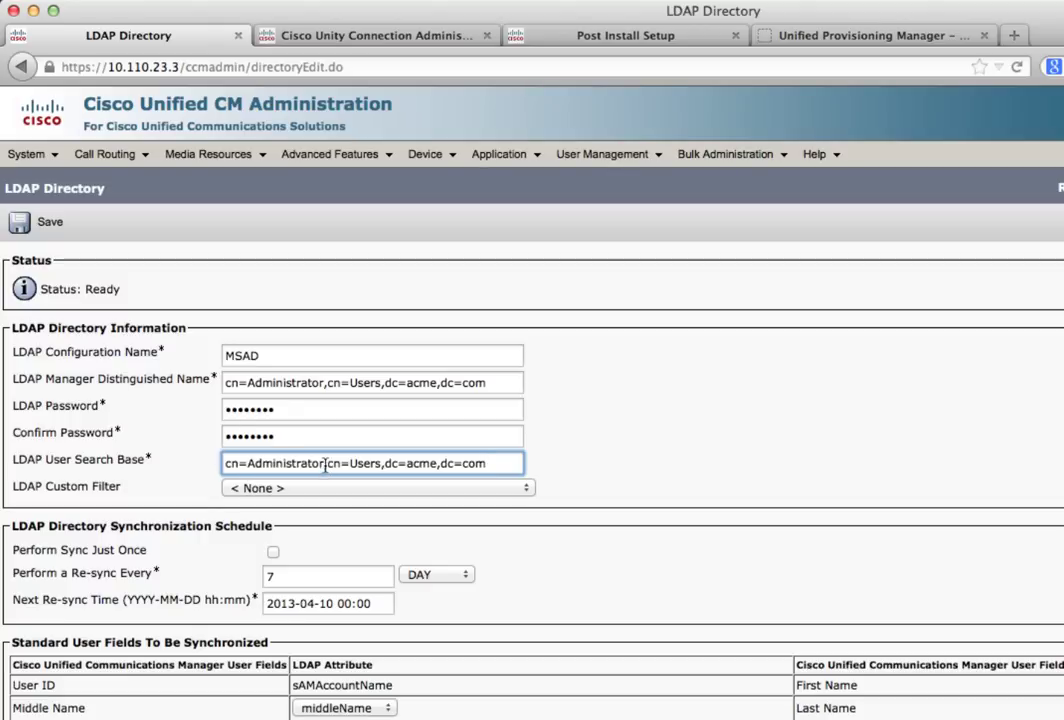
pyautogui.moveTo(331, 463); pyautogui.dragTo(175, 468)
pyautogui.press('BackSpace')
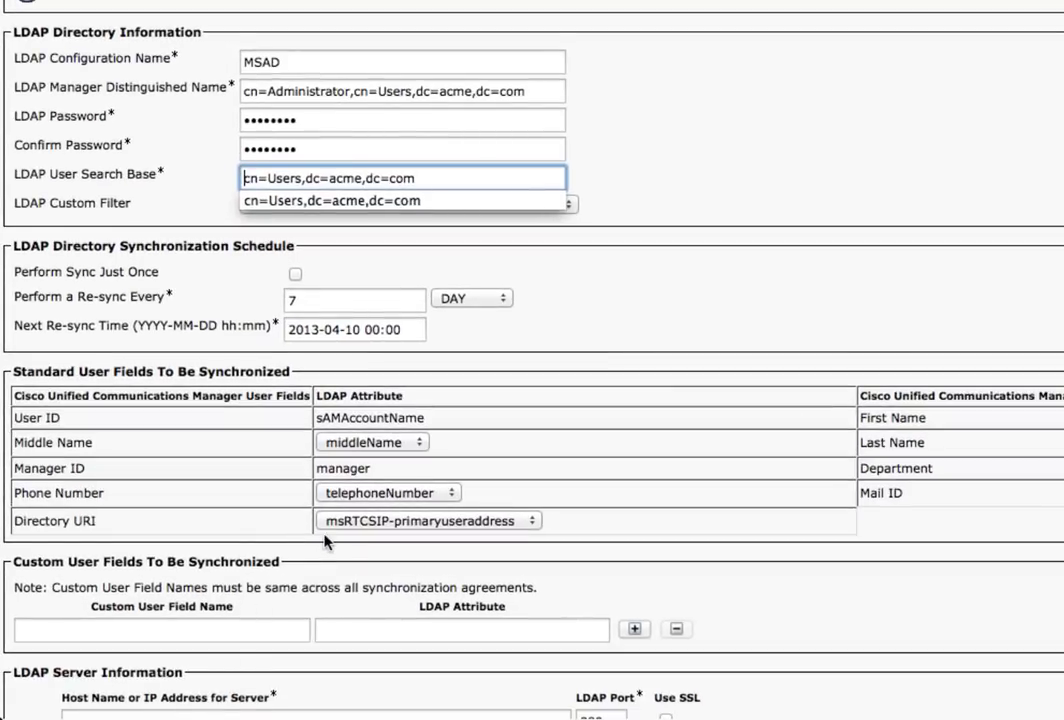
pyautogui.press('Escape')
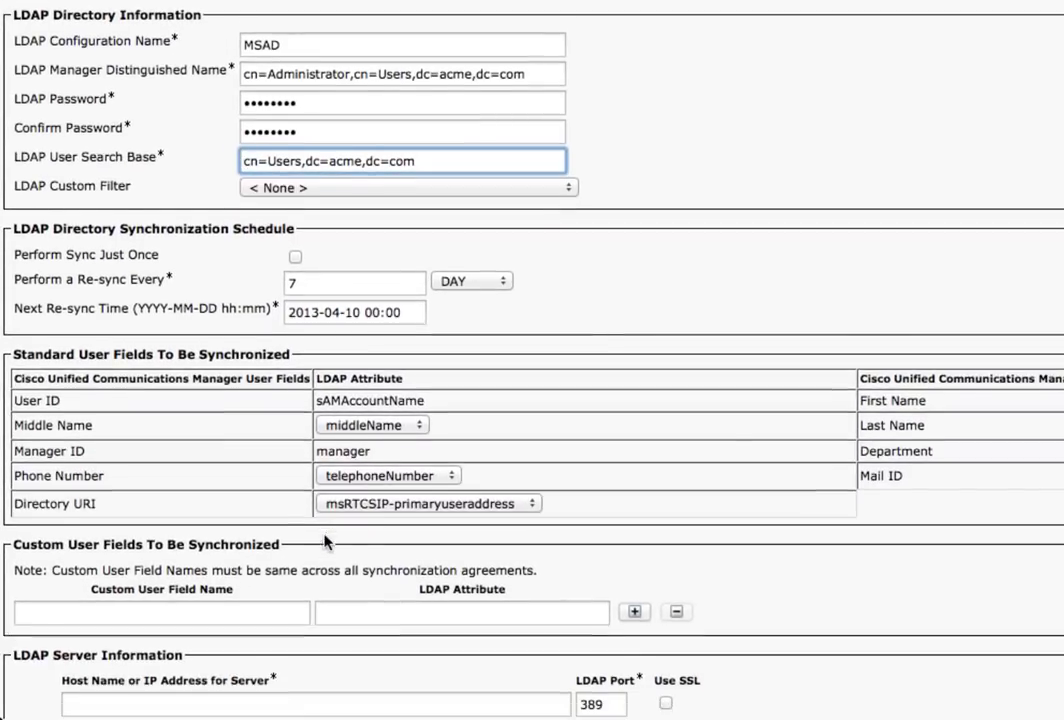
# Set LDAP server host 10.110.23.2 and save the MSAD directory
pyautogui.scroll(-3, 325, 541)
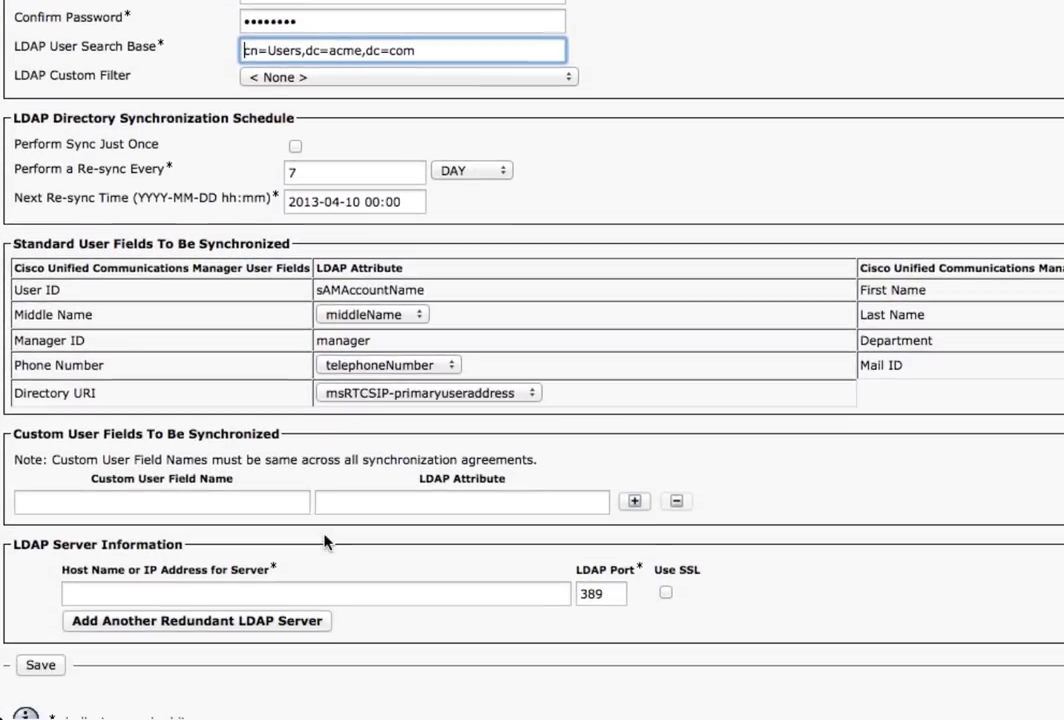
pyautogui.scroll(-1, 325, 541)
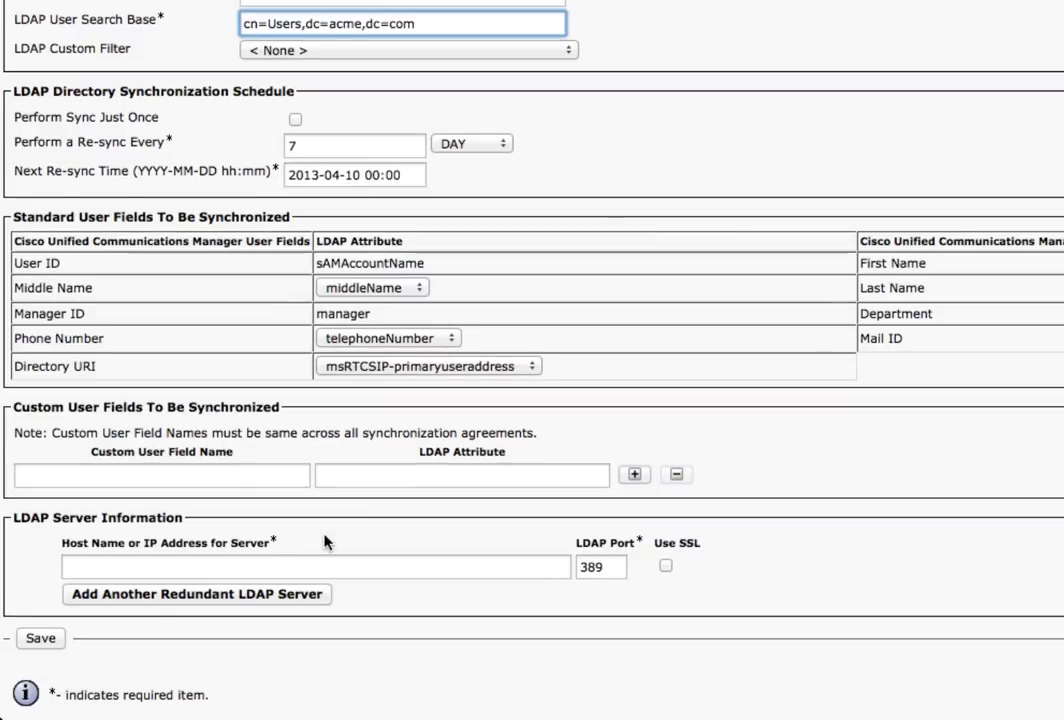
pyautogui.click(275, 567)
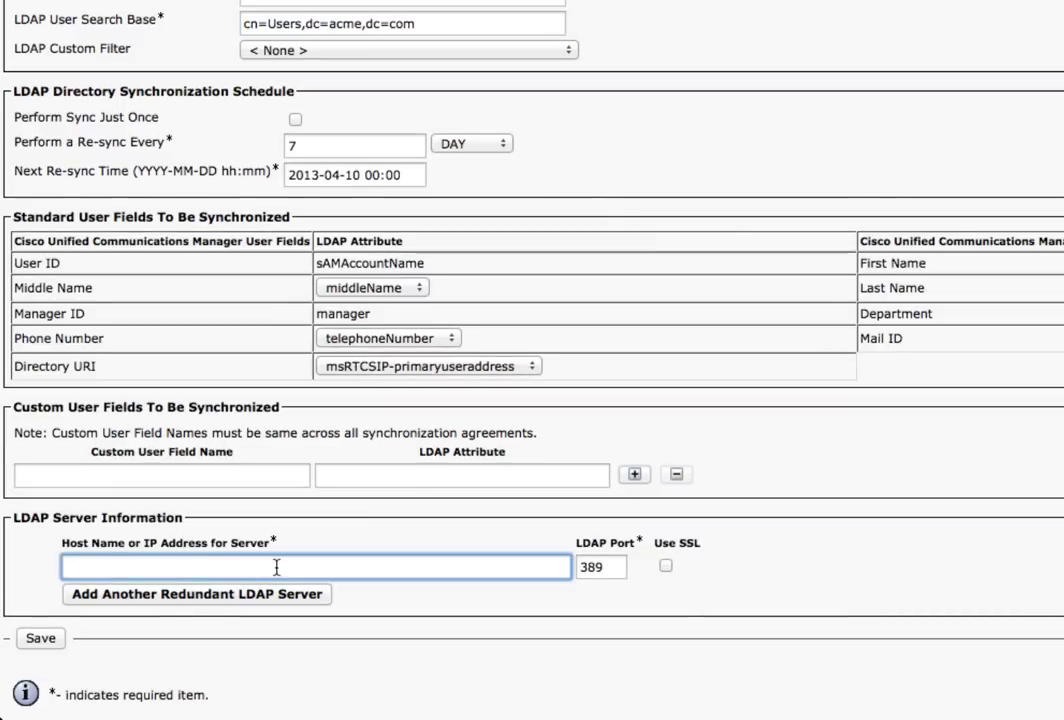
pyautogui.write('10.100.')
pyautogui.press('BackSpace')
pyautogui.press('BackSpace')
pyautogui.press('BackSpace')
pyautogui.write('10.')
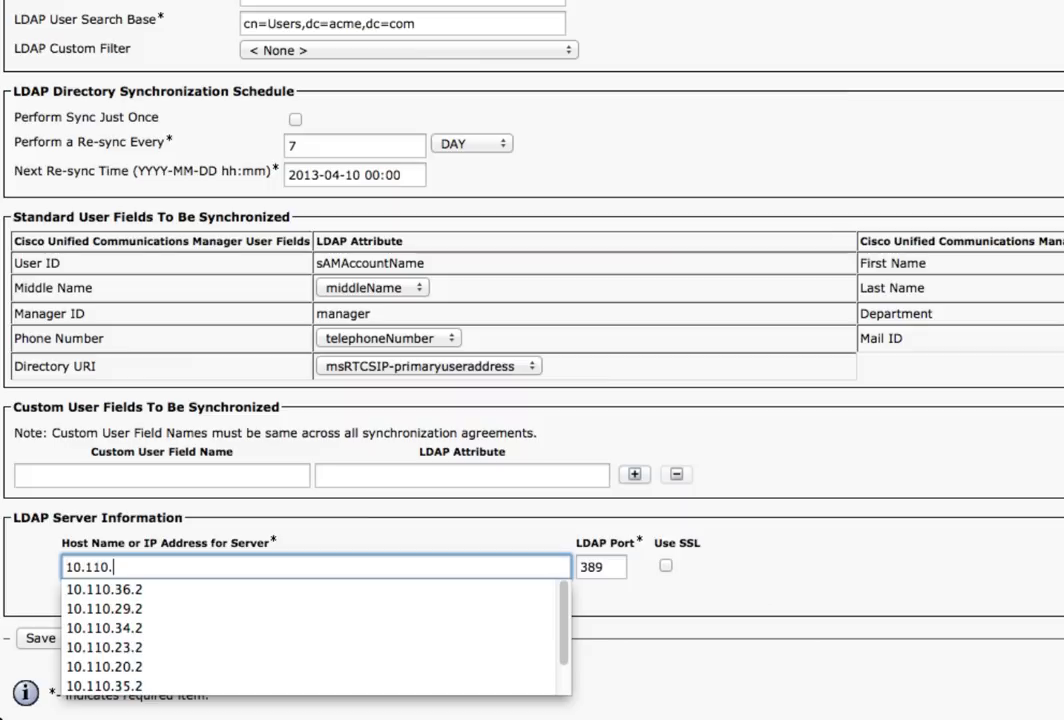
pyautogui.write('23.2')
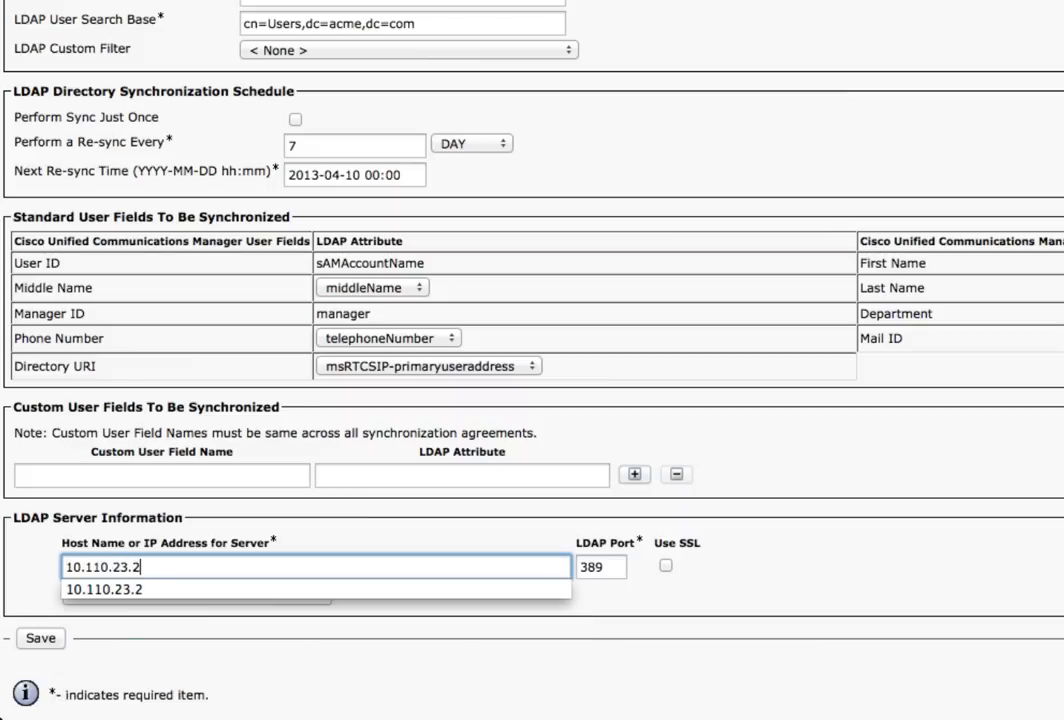
pyautogui.click(361, 589)
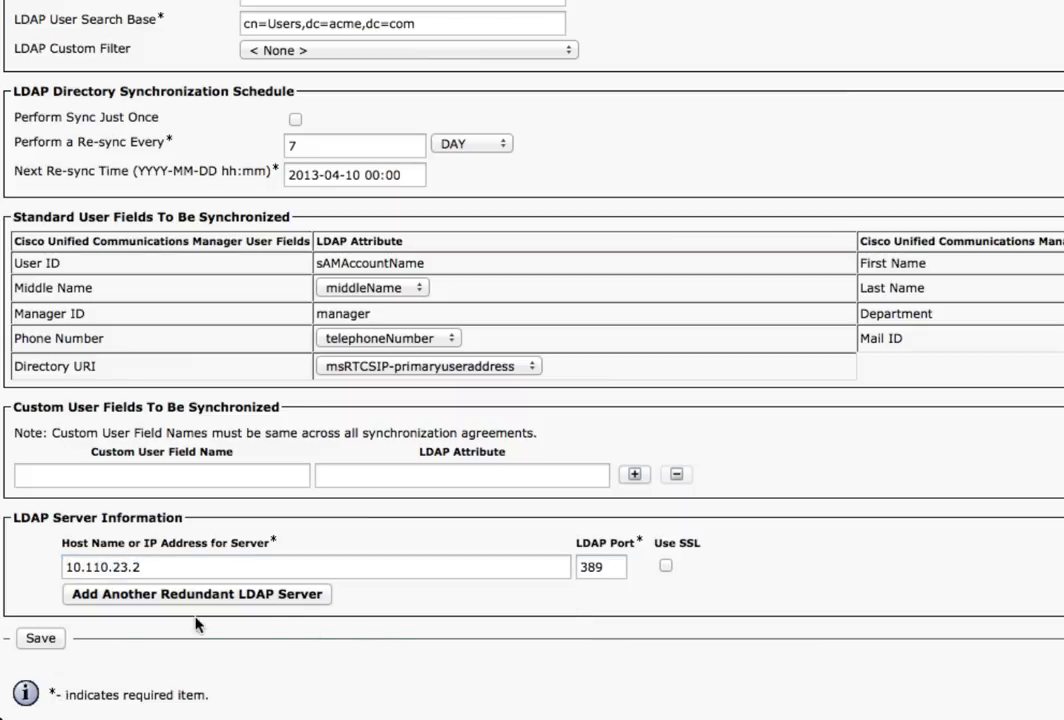
pyautogui.click(38, 640)
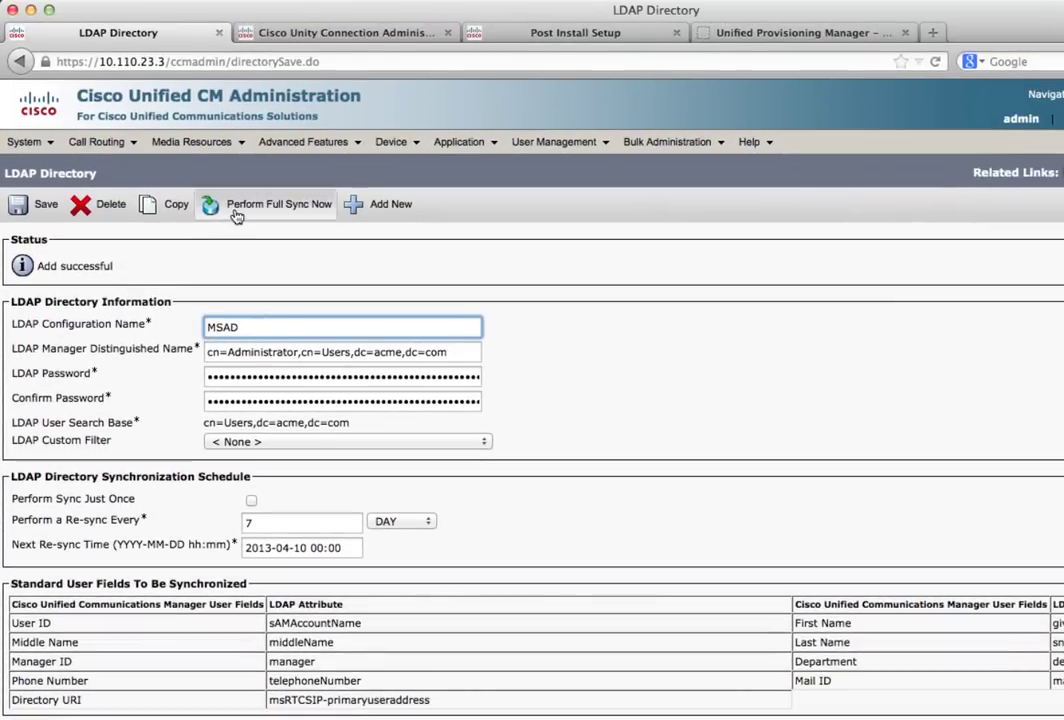
# Run a full LDAP resync, then search End Users with an empty filter, finding 0 records
pyautogui.click(236, 212)
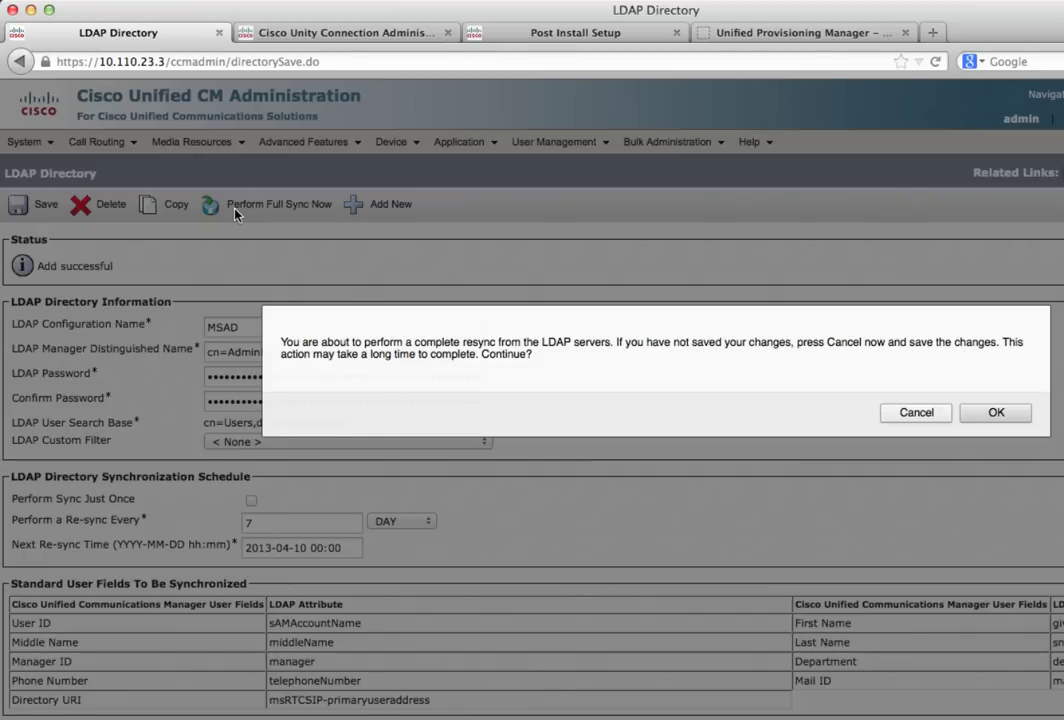
pyautogui.click(997, 411)
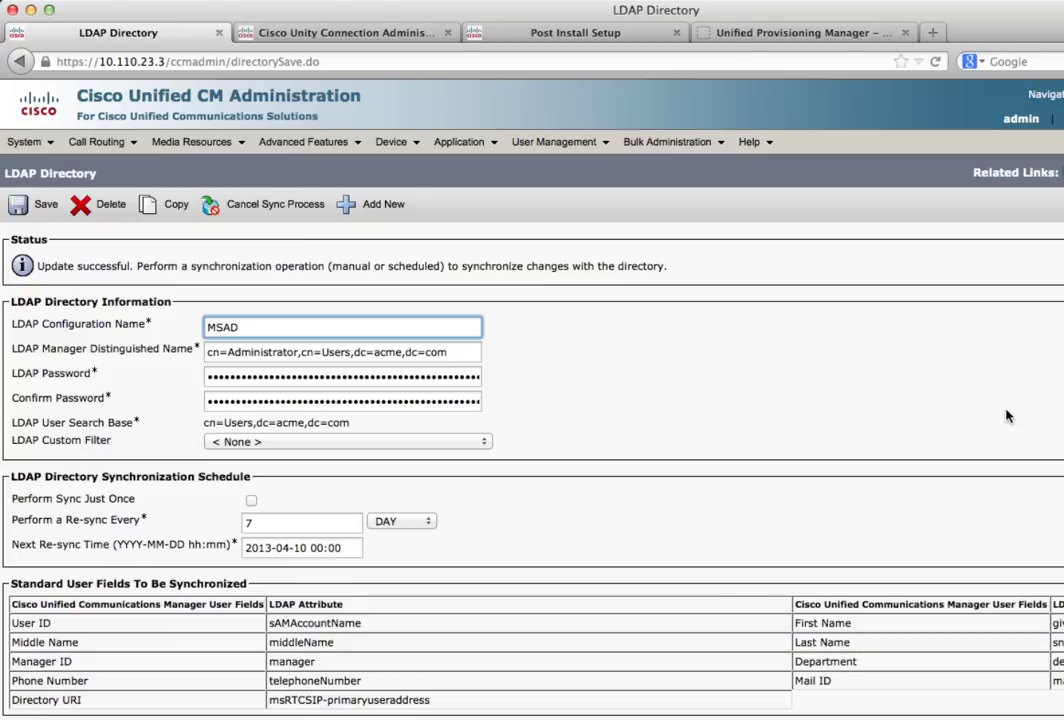
pyautogui.moveTo(541, 145)
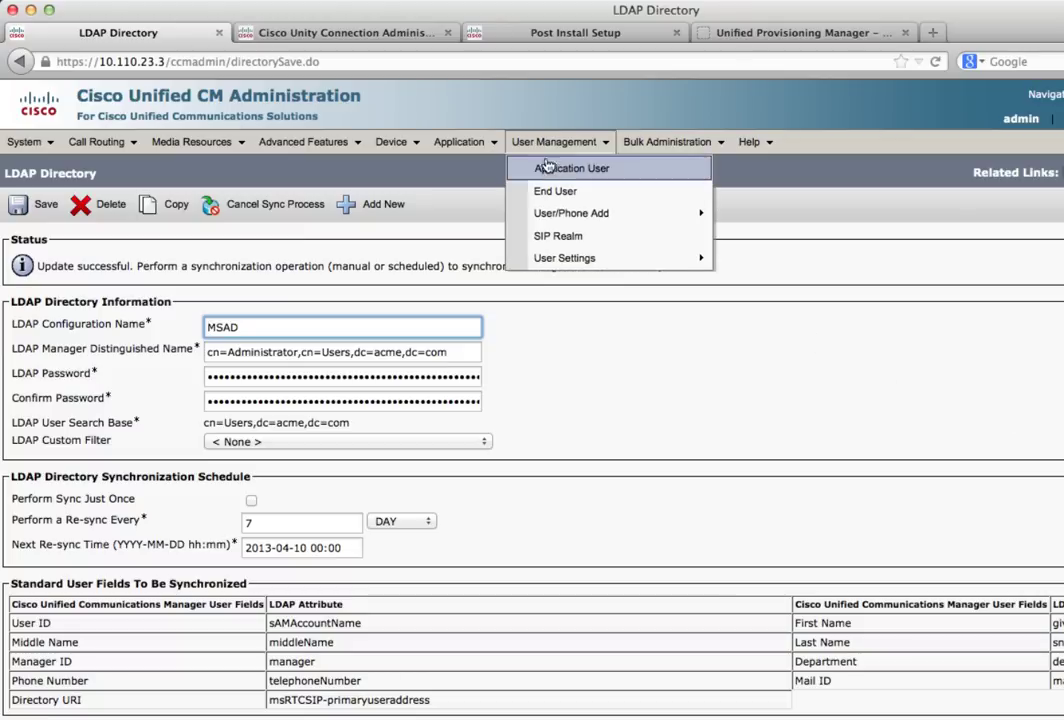
pyautogui.click(553, 191)
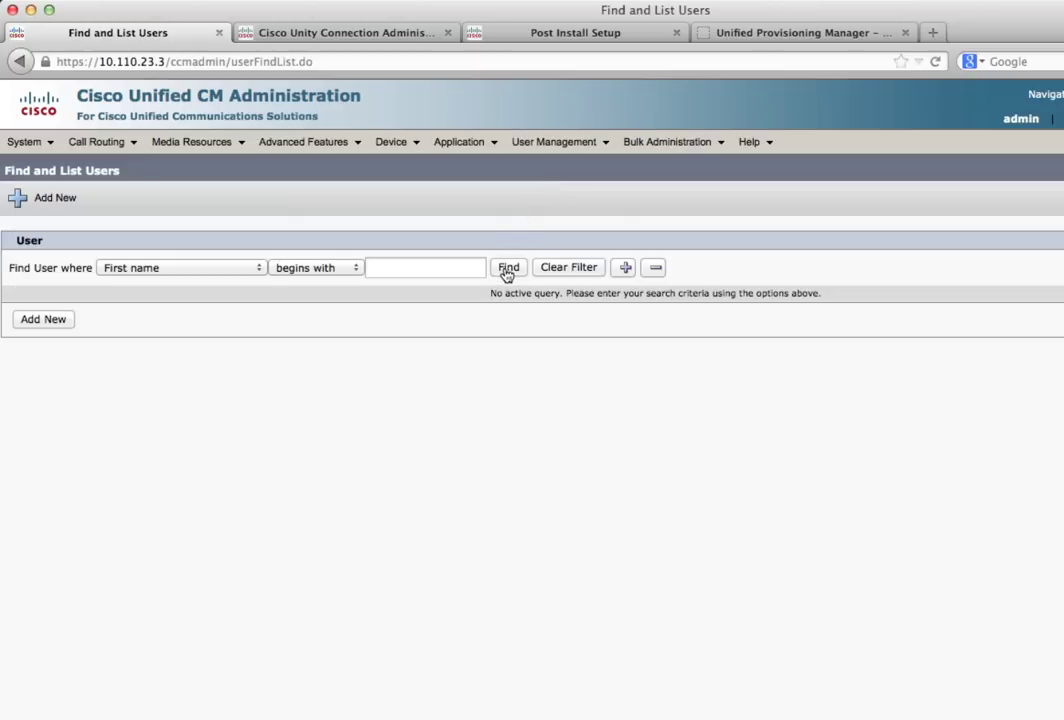
pyautogui.click(508, 268)
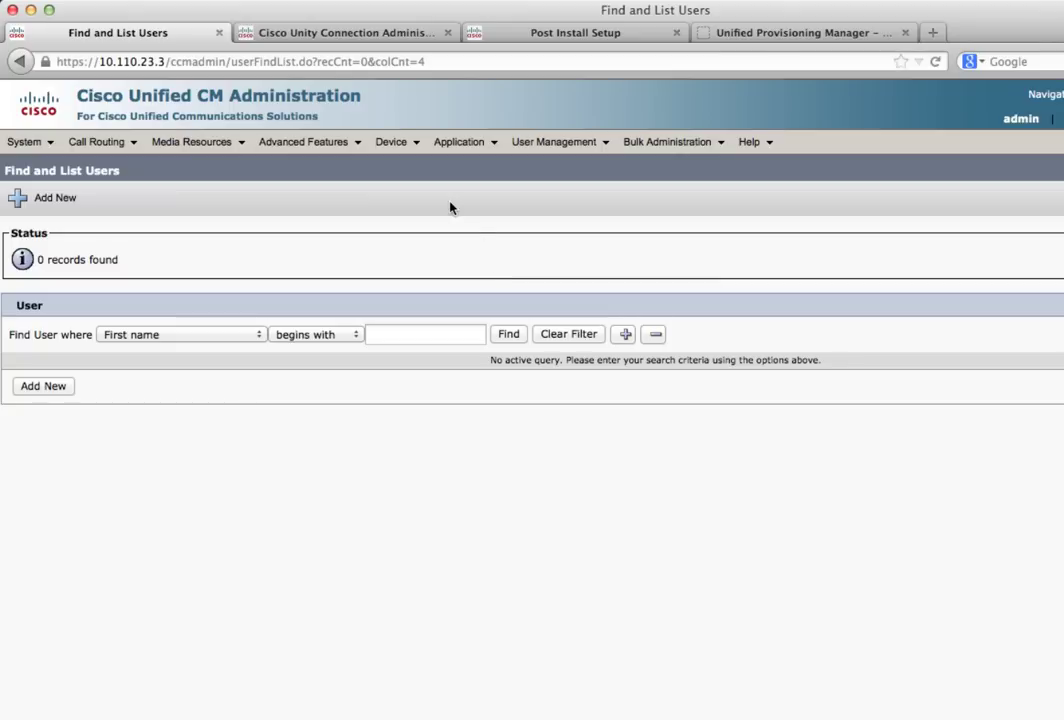
pyautogui.click(313, 36)
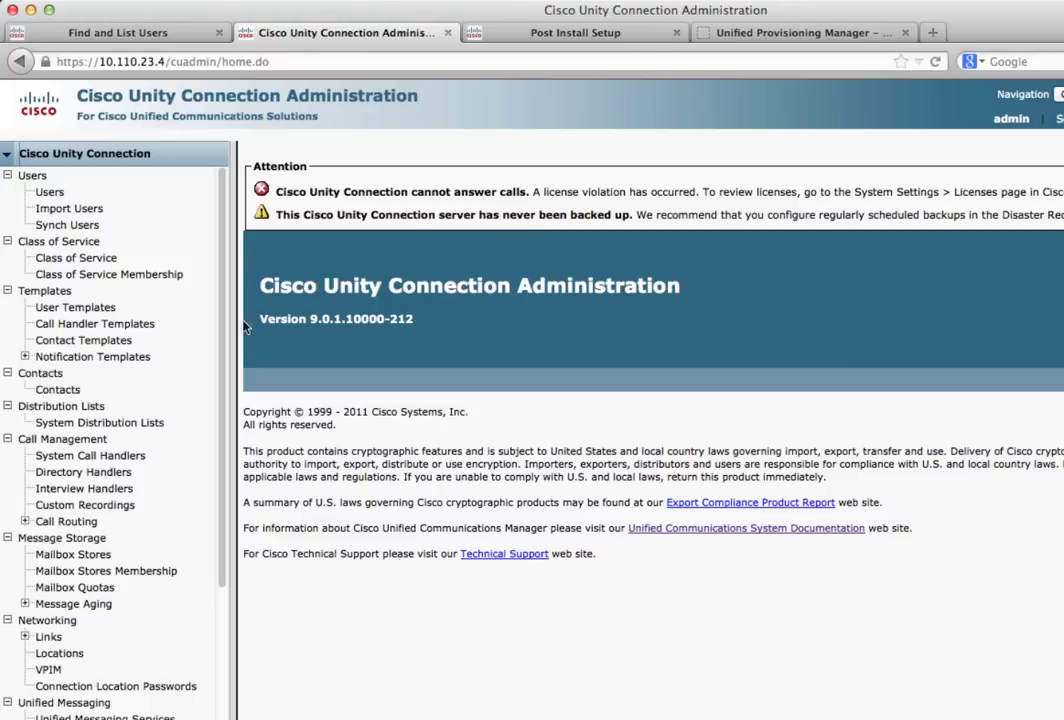
# Allow IMAP access with full message bodies in Voice Mail User COS and save
pyautogui.click(87, 260)
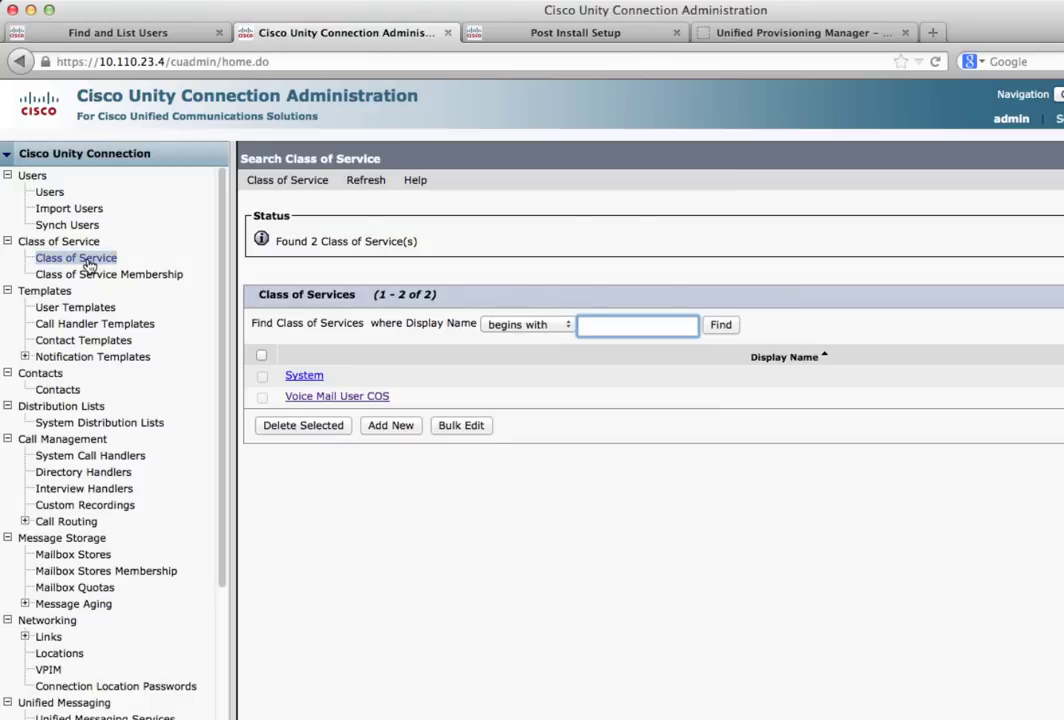
pyautogui.click(314, 399)
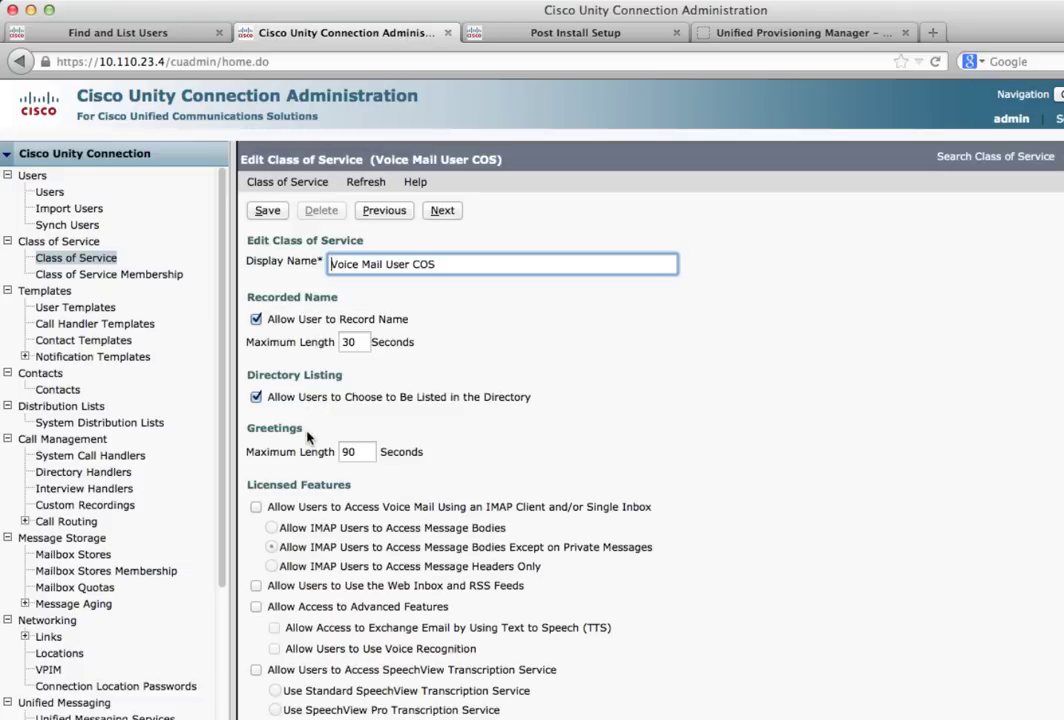
pyautogui.click(256, 508)
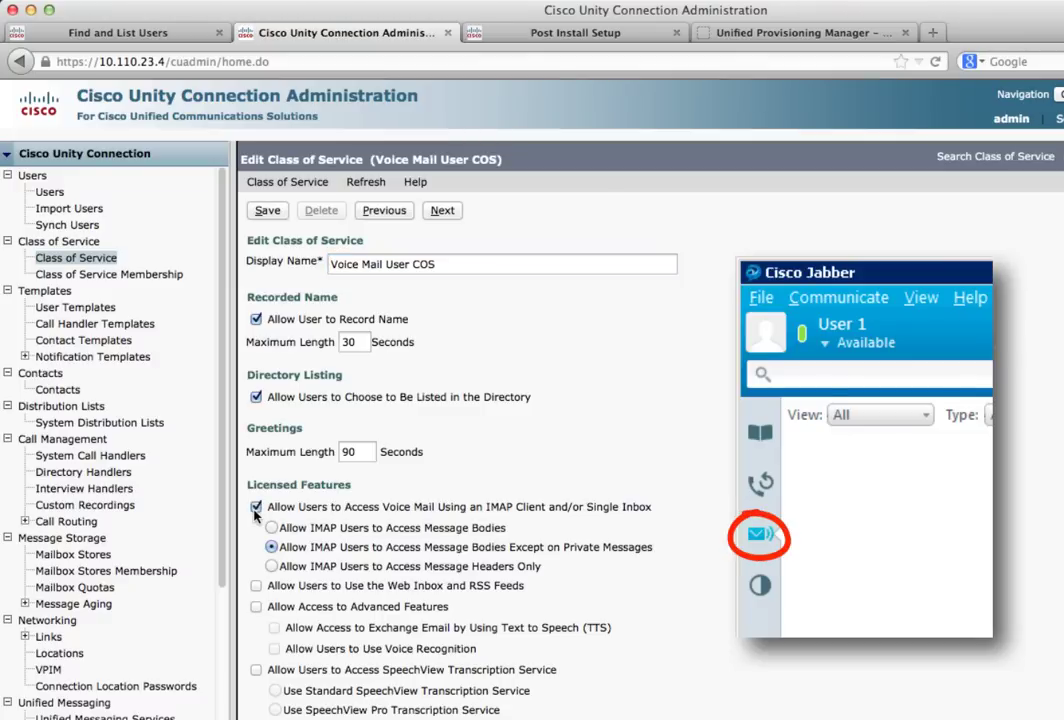
pyautogui.click(271, 529)
pyautogui.click(266, 212)
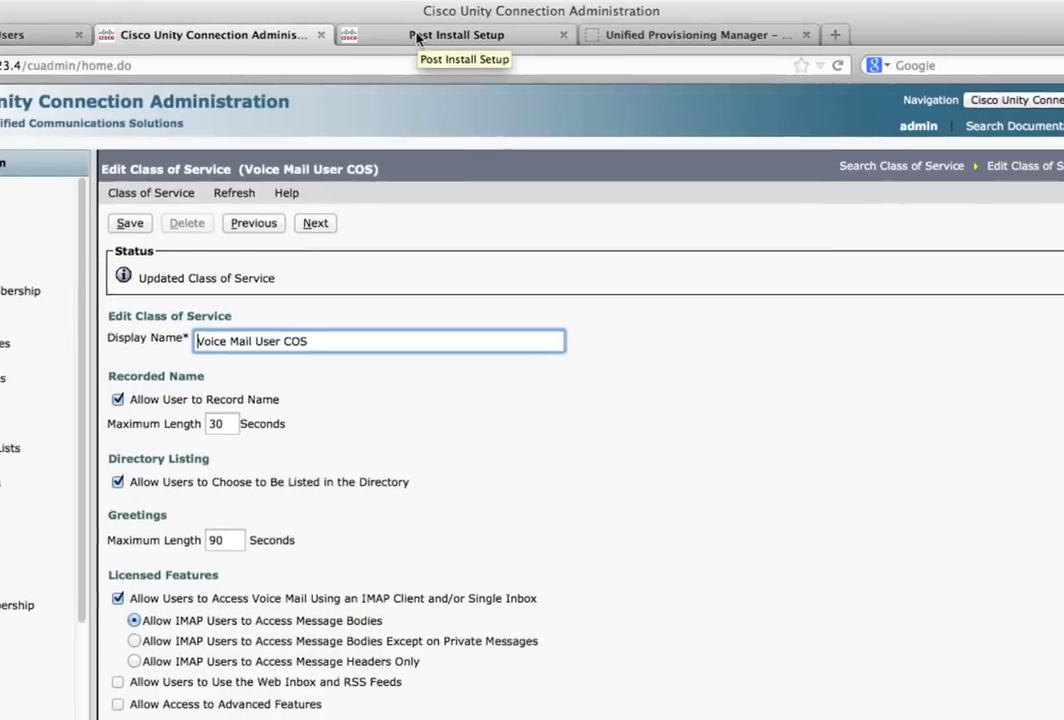
pyautogui.click(406, 37)
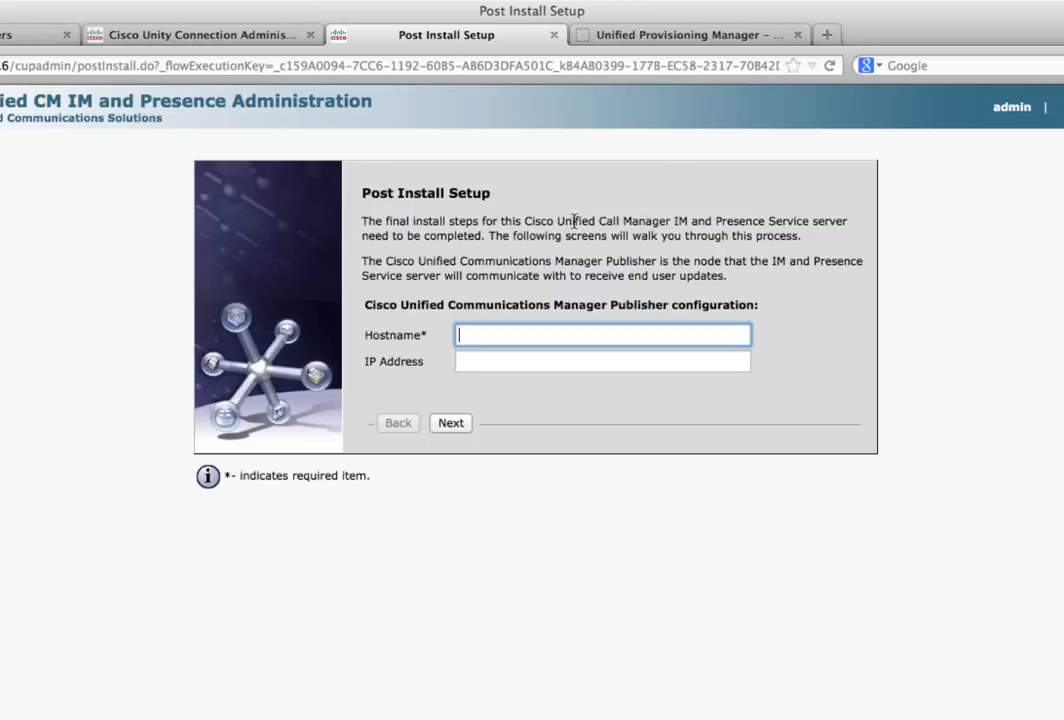
# Enter publisher hostname cucm and IP address 10.110.23.3, then continue
pyautogui.click(523, 334)
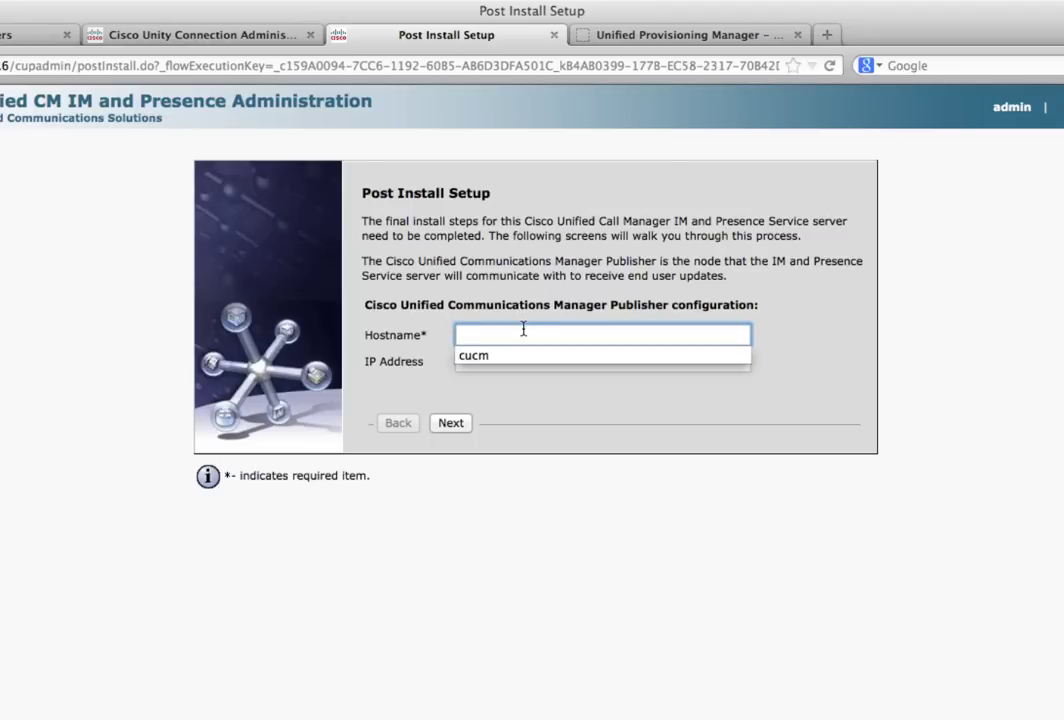
pyautogui.write('cucm')
pyautogui.press('Tab')
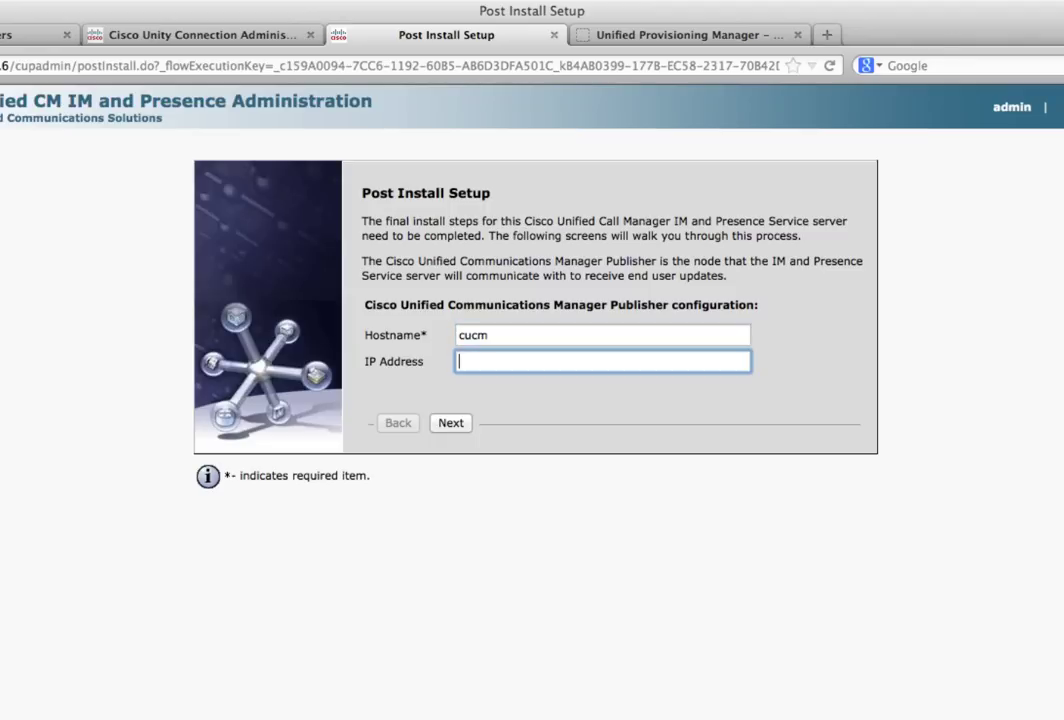
pyautogui.write('10.1')
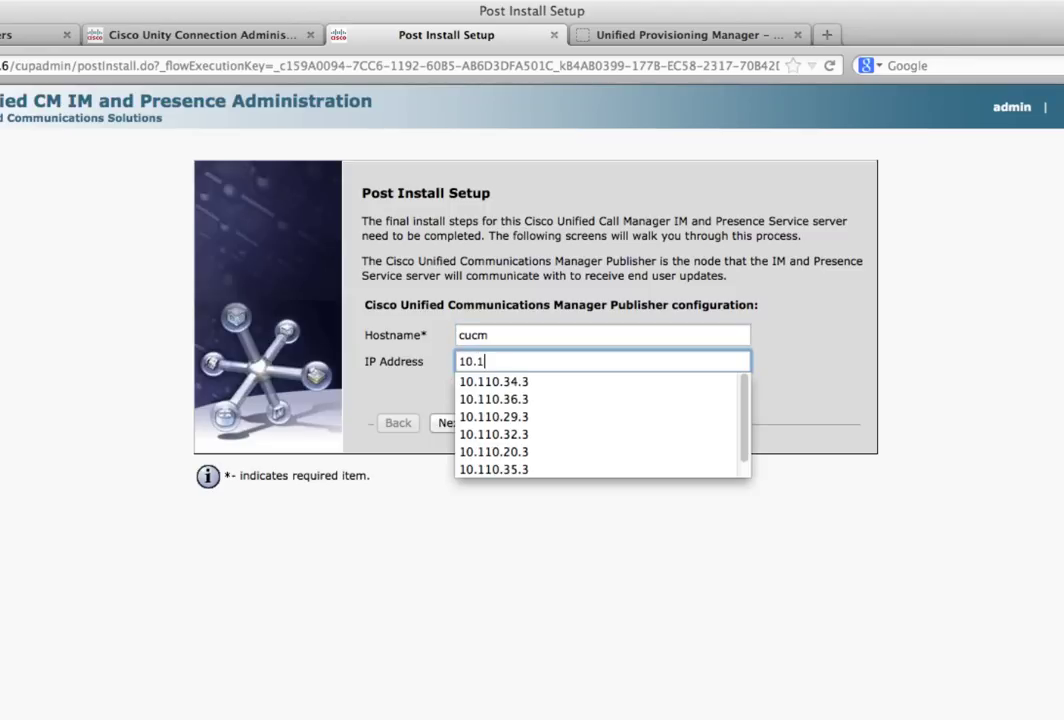
pyautogui.write('10.23.3')
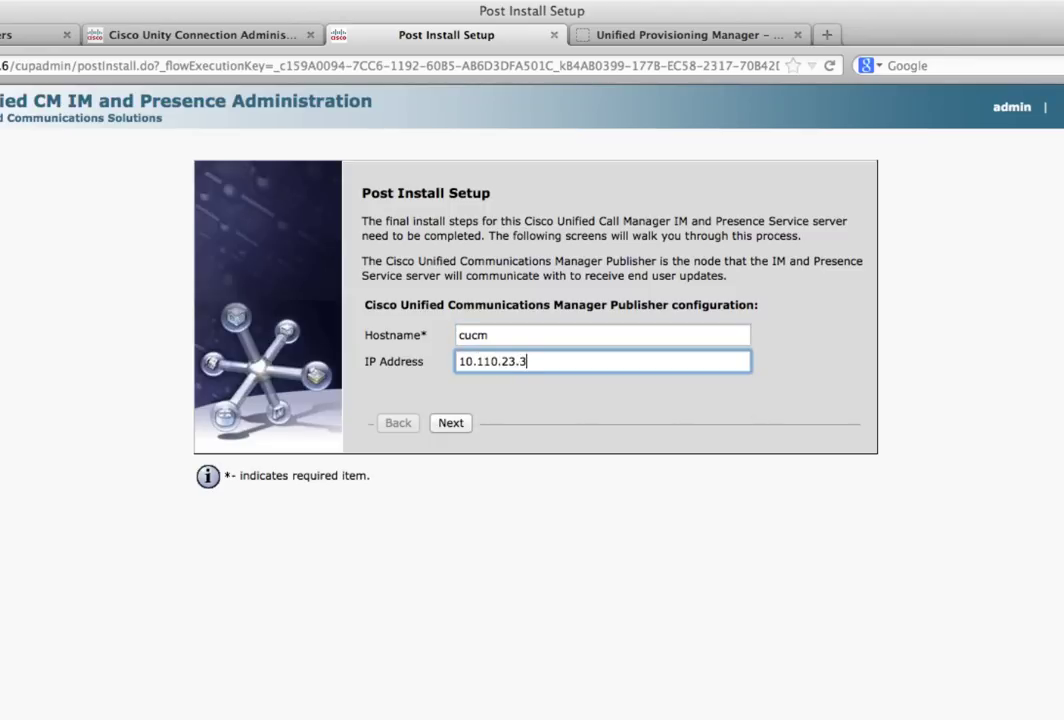
pyautogui.click(451, 426)
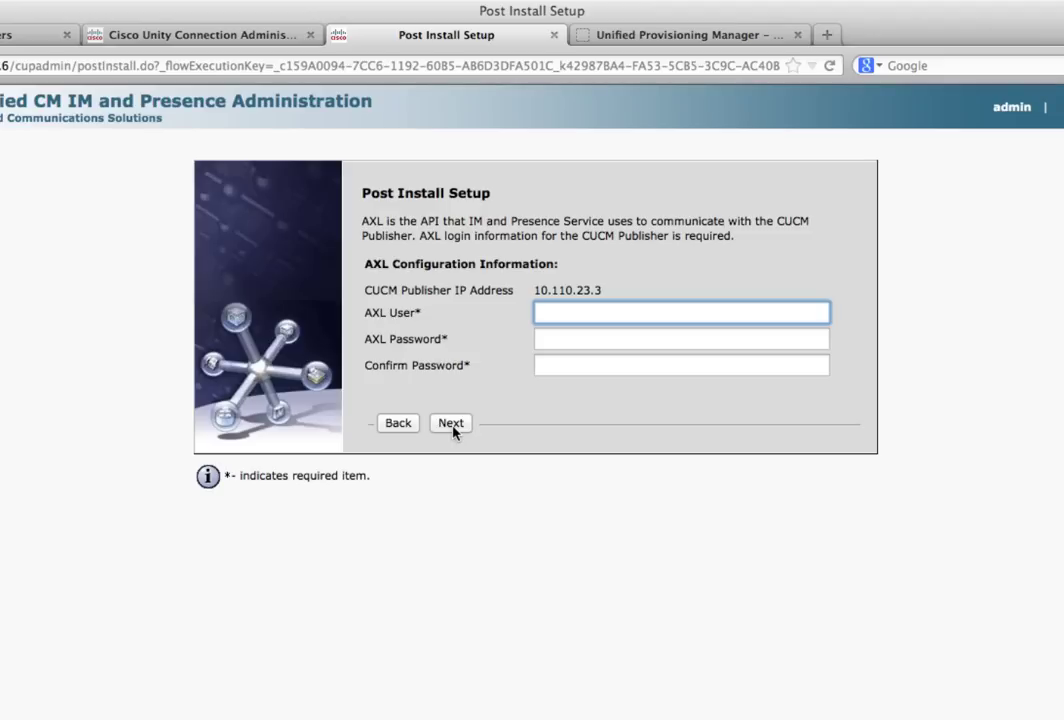
# Submit AXL user admin with its password and confirmation, then dismiss the save-password prompt
pyautogui.write('admin')
pyautogui.press('Tab')
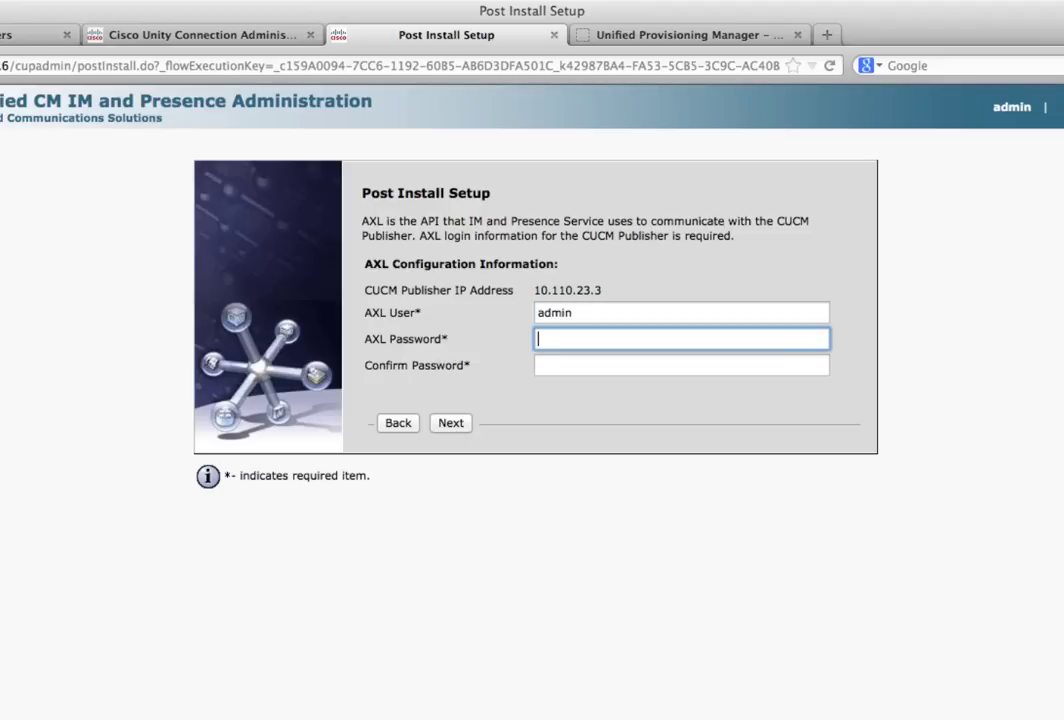
pyautogui.write('a123')
pyautogui.press('Tab')
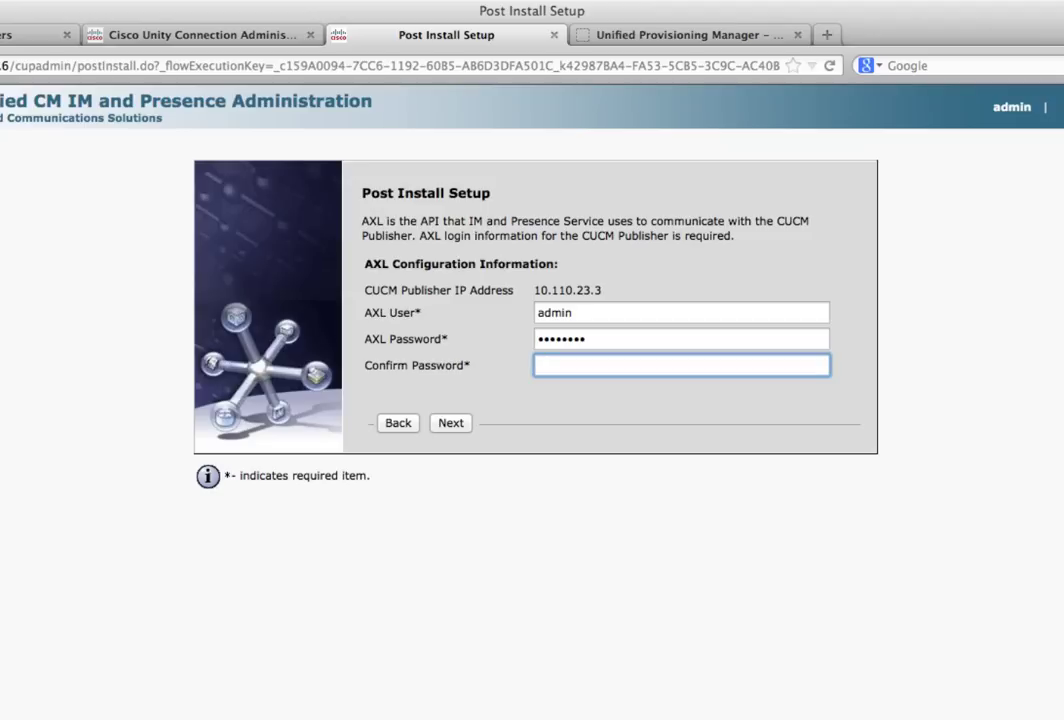
pyautogui.write('cisco123')
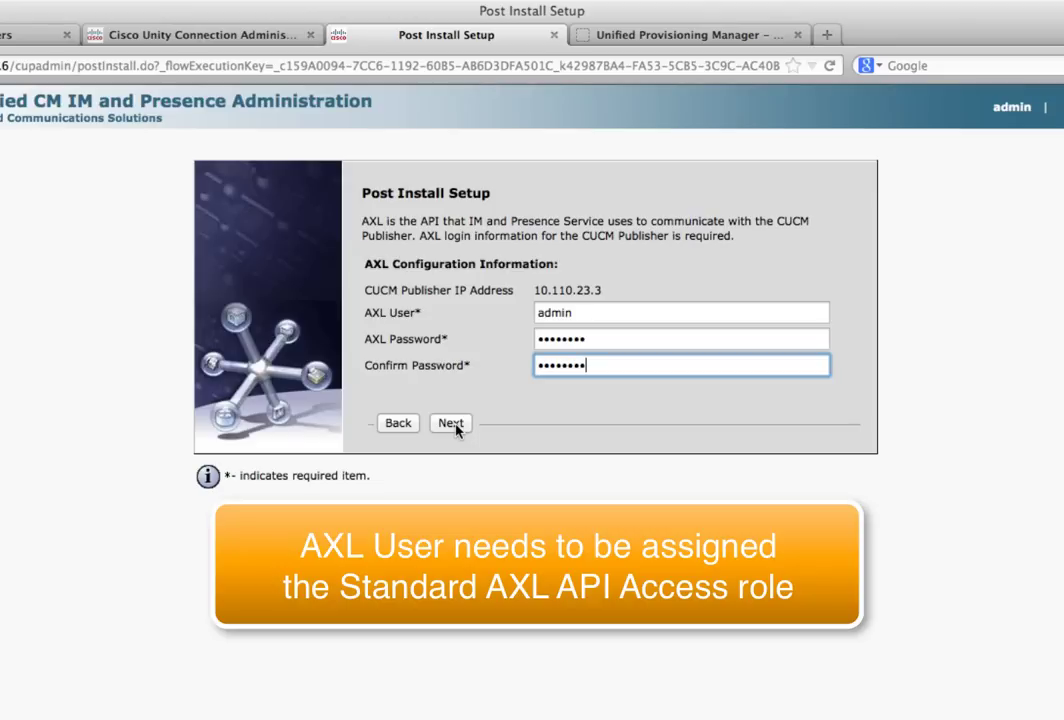
pyautogui.click(453, 424)
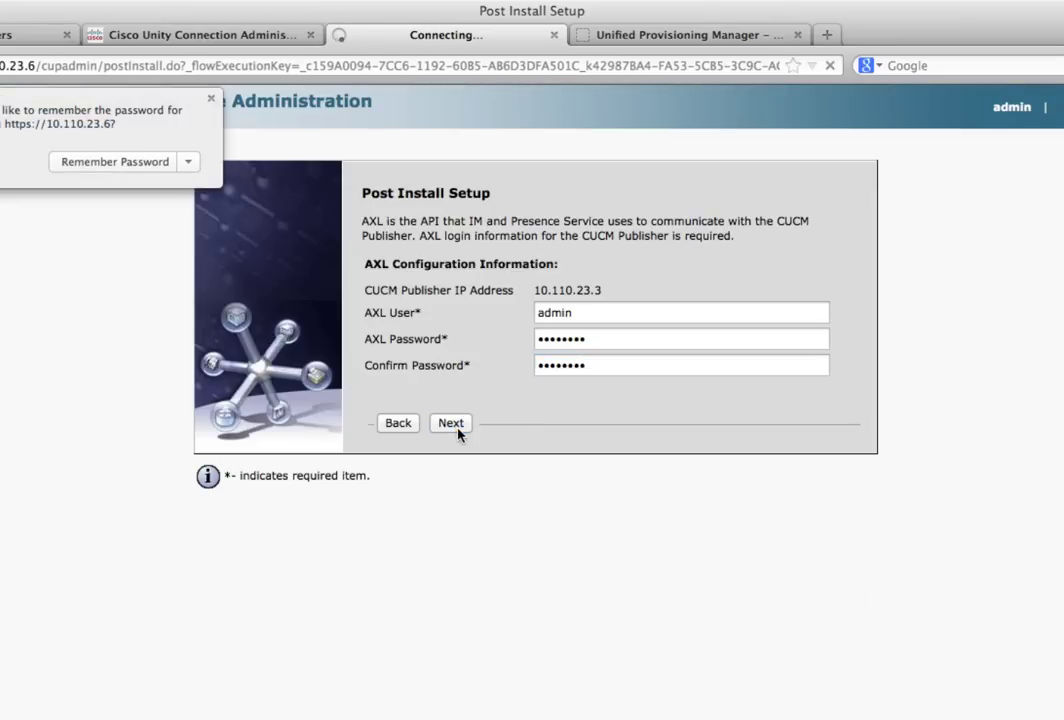
pyautogui.click(210, 101)
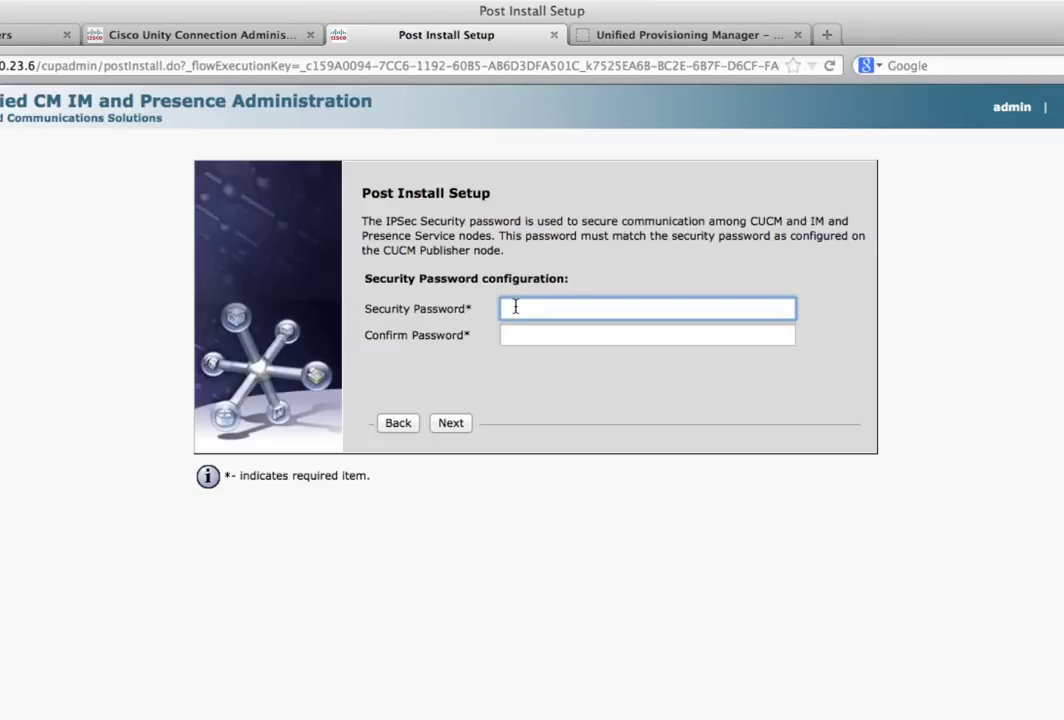
# Enter and confirm the IPSec security password, submit it, and decline saving the password
pyautogui.write('cisco123')
pyautogui.press('Tab')
pyautogui.write('cisco123')
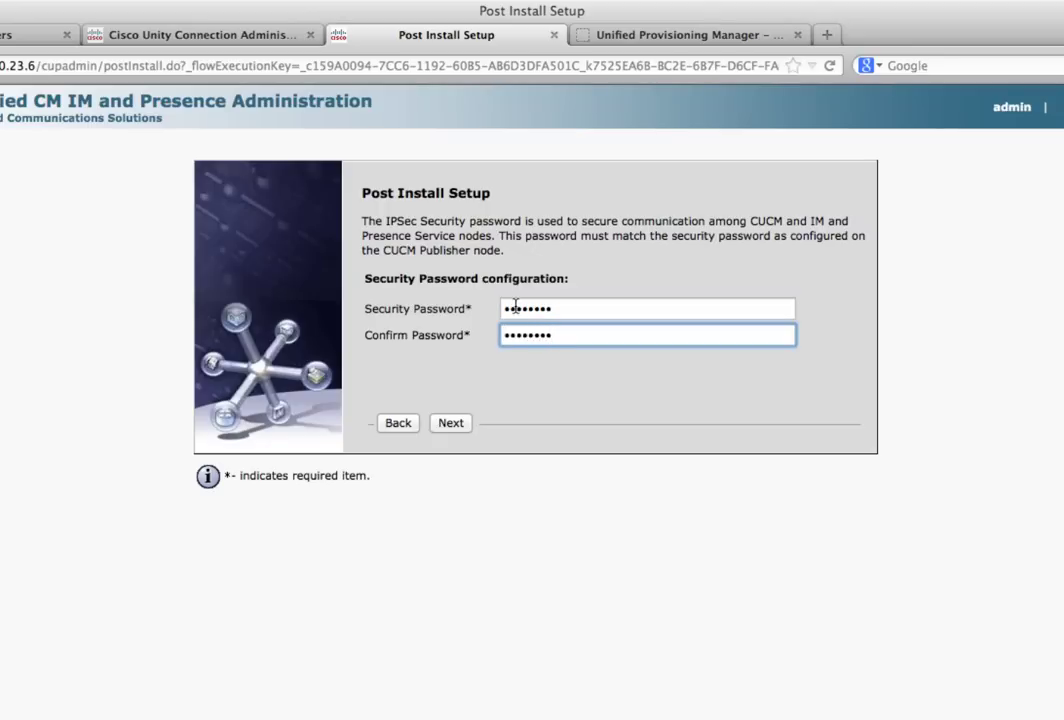
pyautogui.click(451, 425)
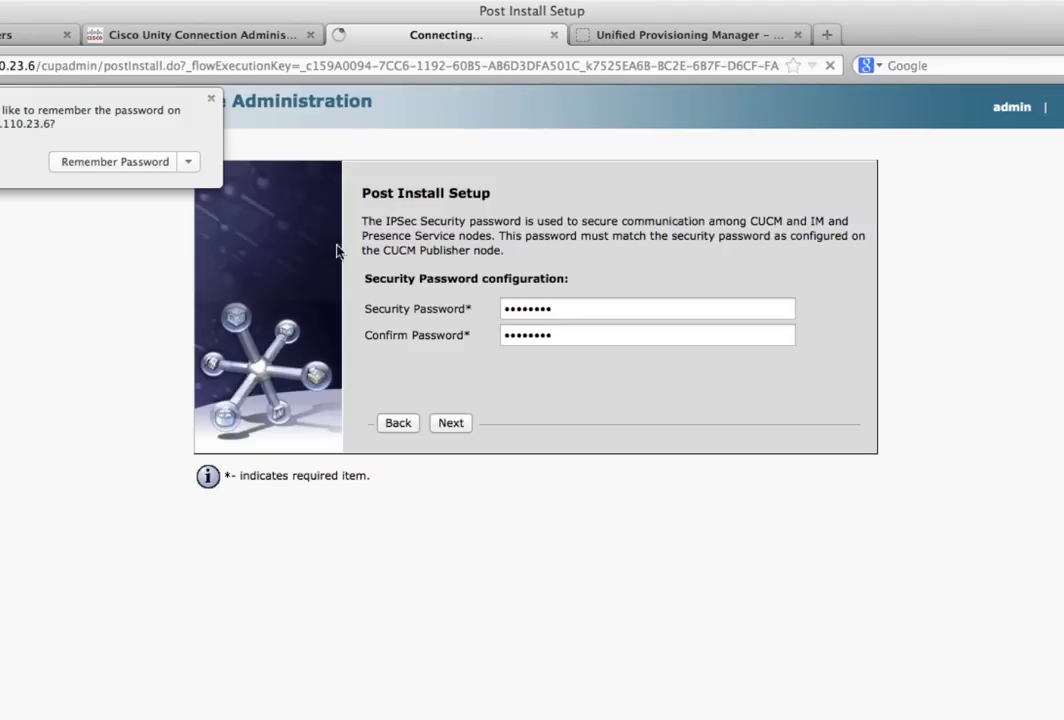
pyautogui.click(211, 98)
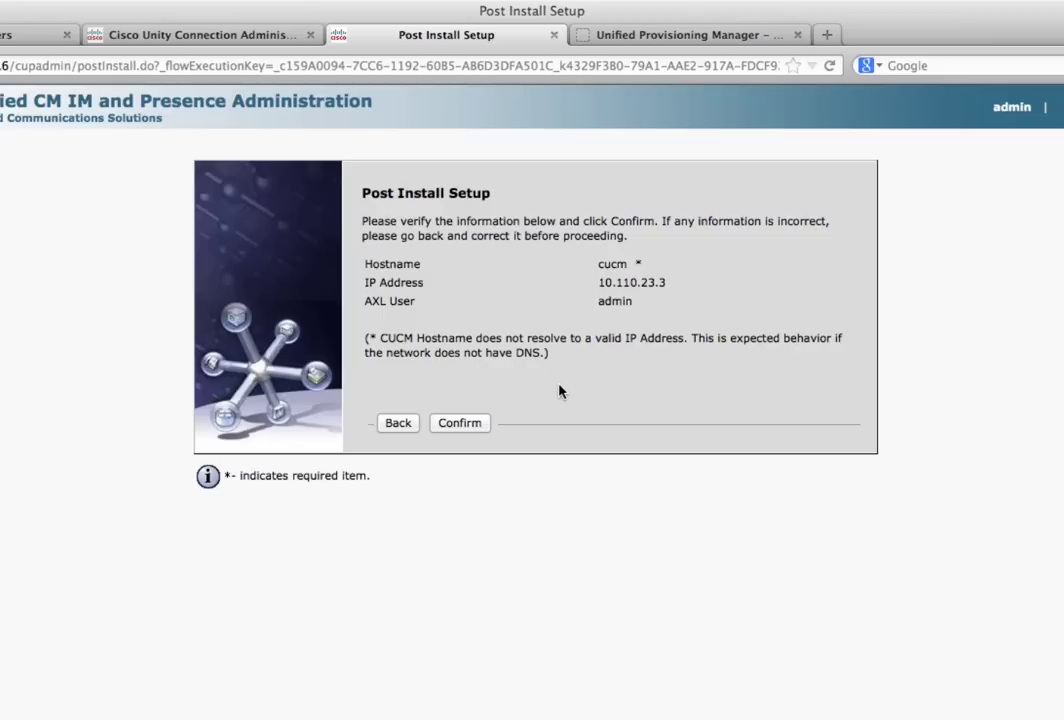
# Confirm the post-install settings, return home, and switch to IM and Presence Serviceability
pyautogui.click(463, 428)
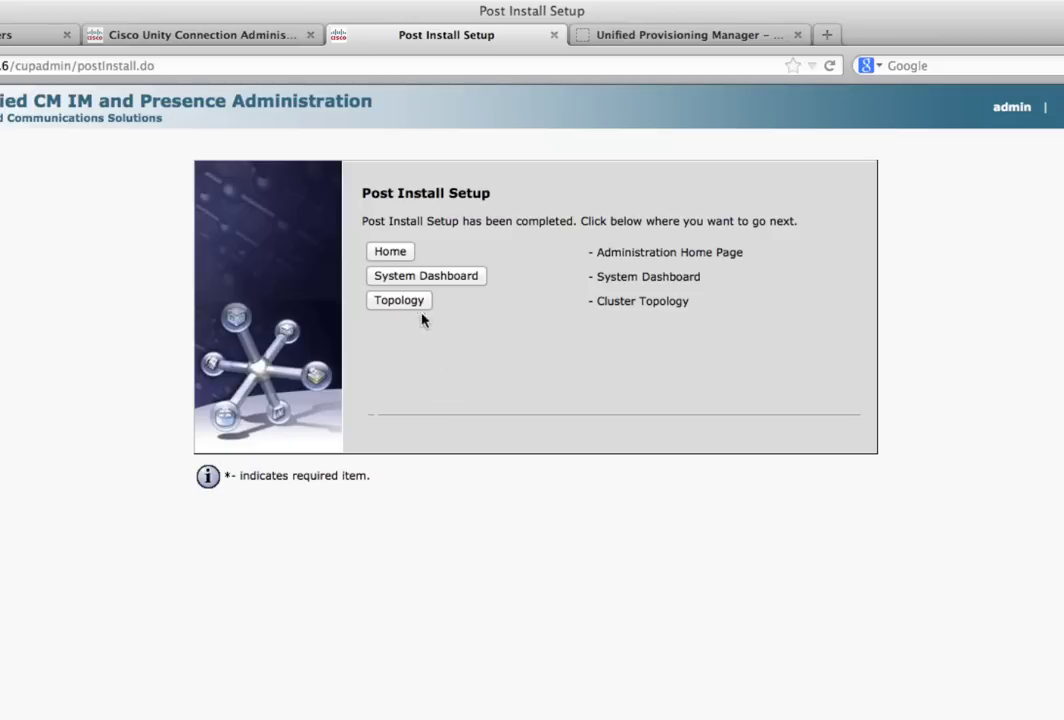
pyautogui.click(380, 253)
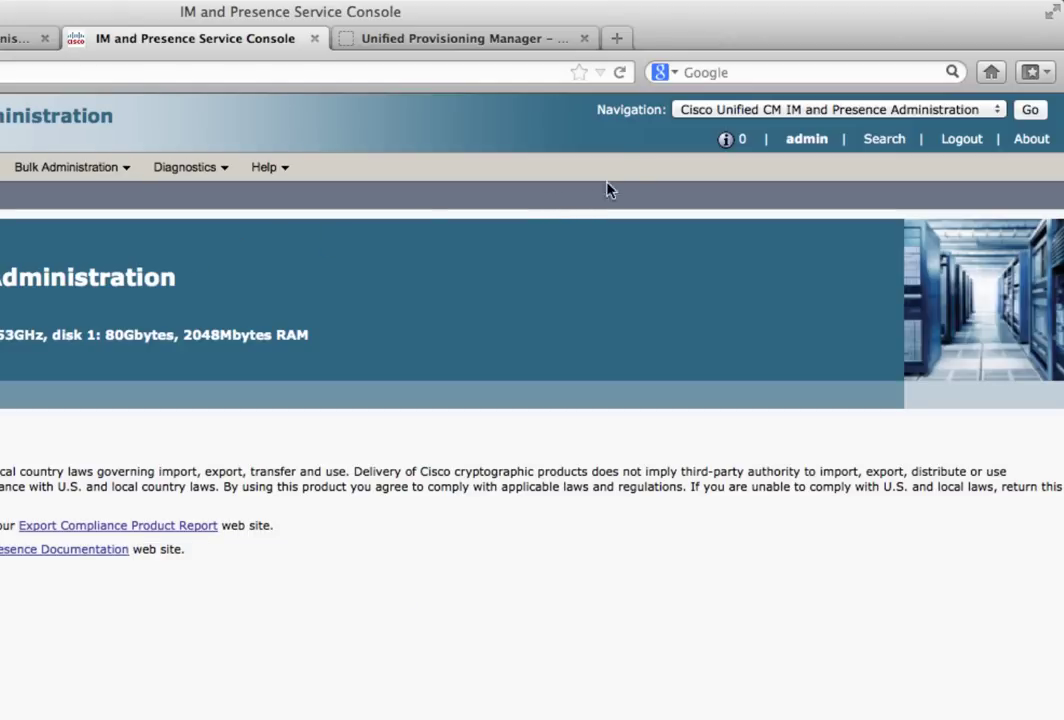
pyautogui.click(703, 113)
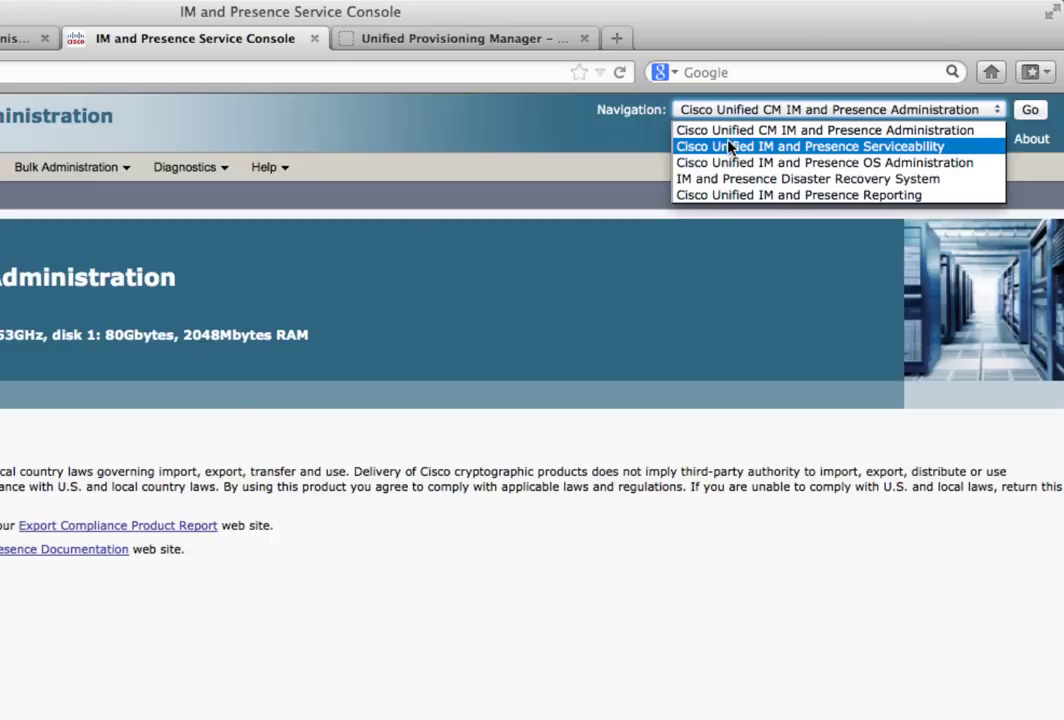
pyautogui.click(729, 148)
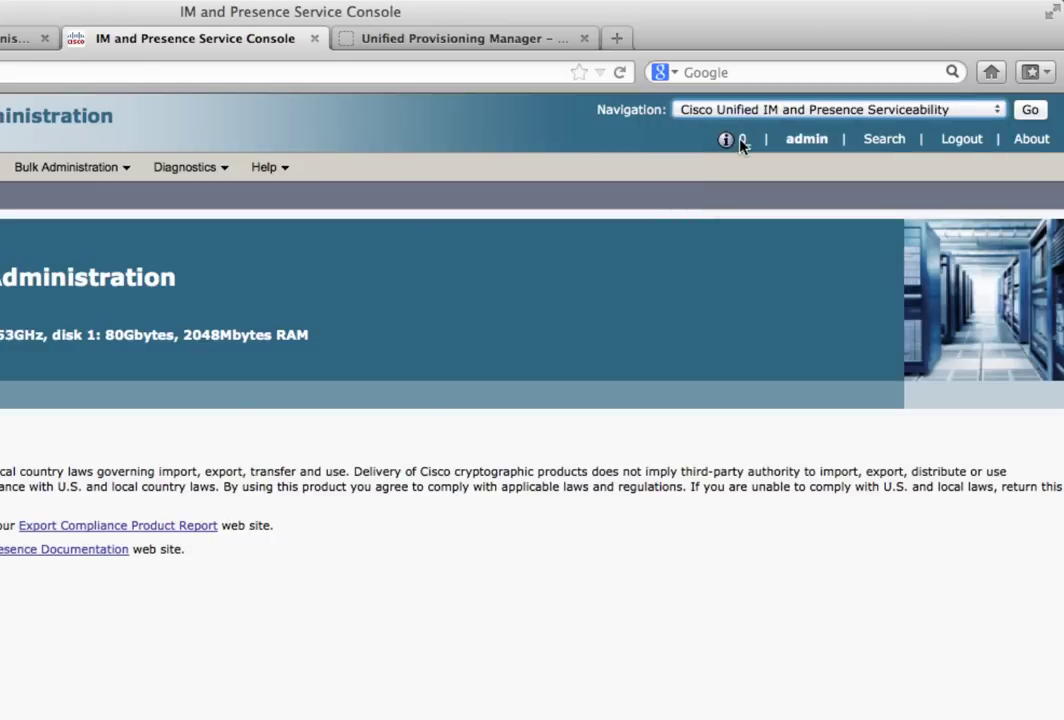
pyautogui.click(1031, 110)
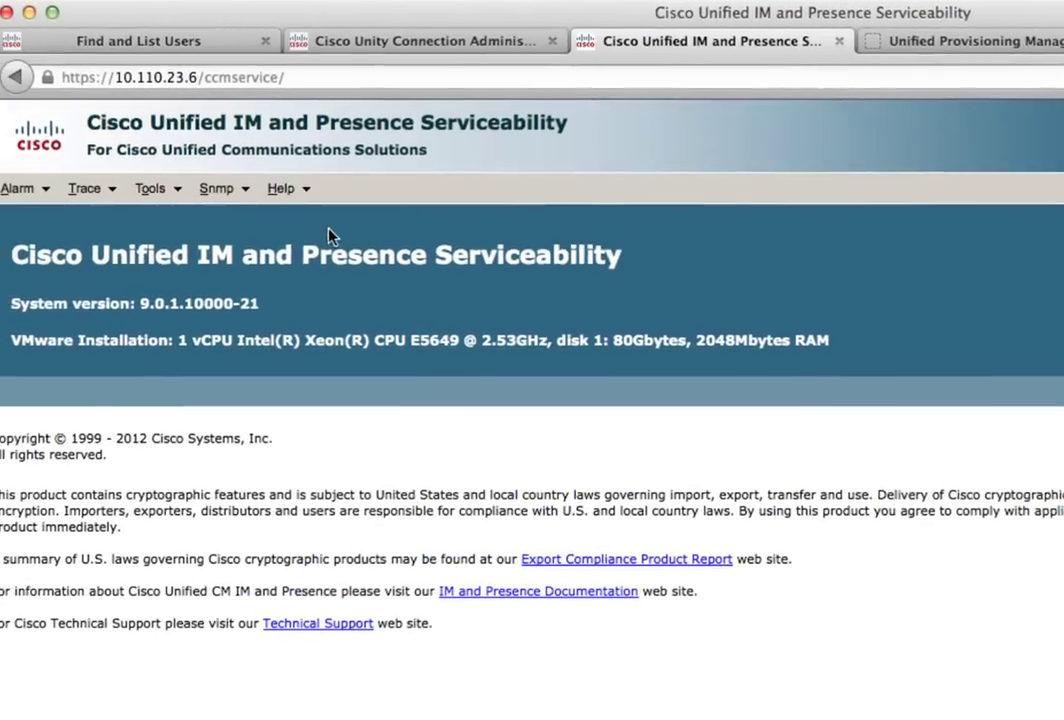
# Stop the Cisco XCP Router service from the Network Services Control Center
pyautogui.moveTo(167, 204)
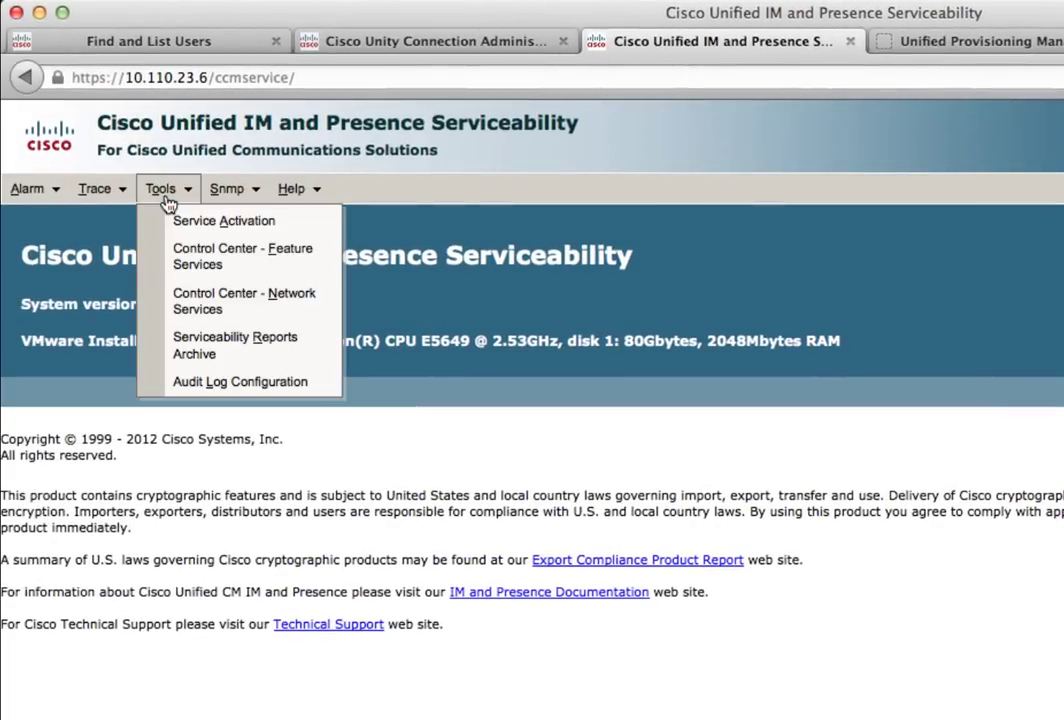
pyautogui.click(164, 309)
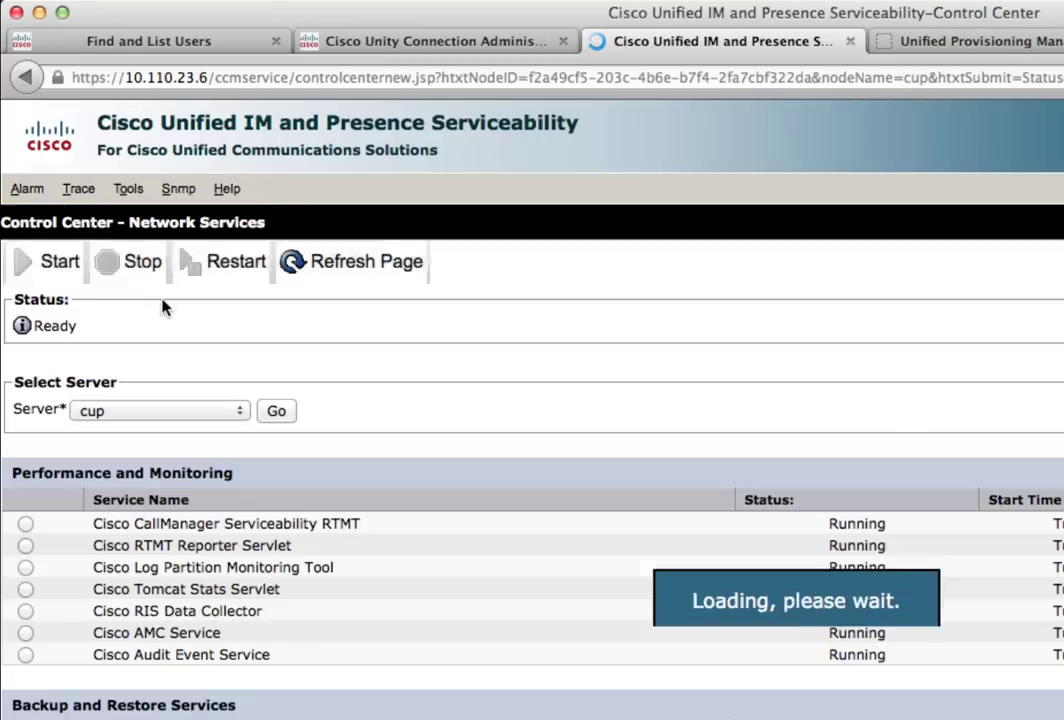
pyautogui.scroll(-10, 380, 645)
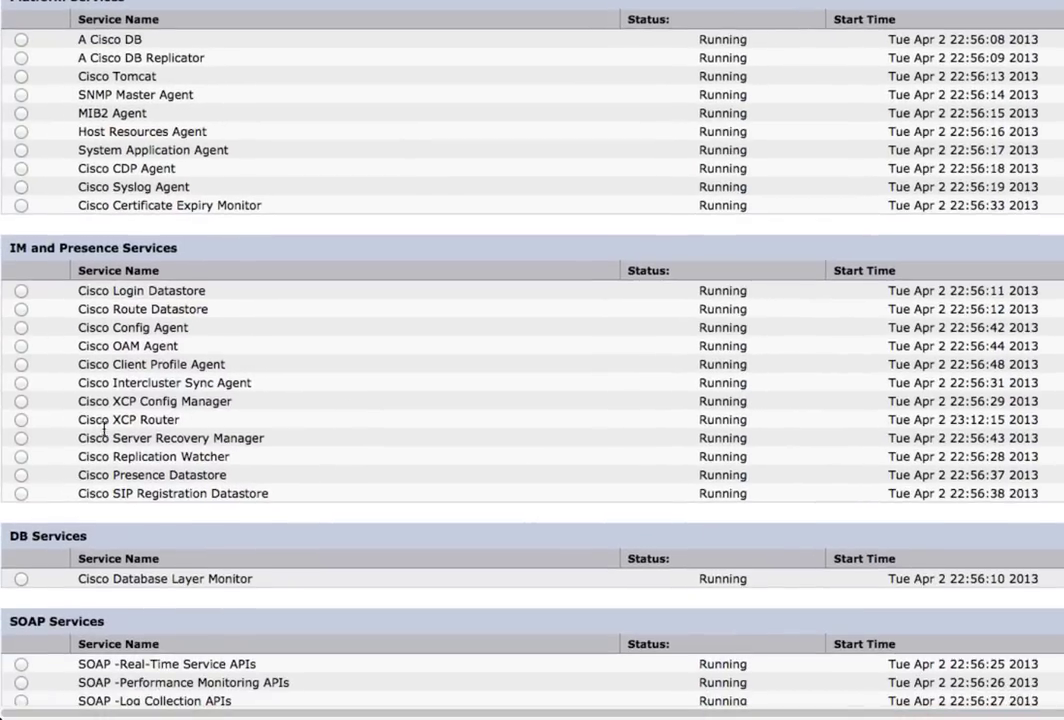
pyautogui.click(21, 420)
pyautogui.scroll(15, 362, 314)
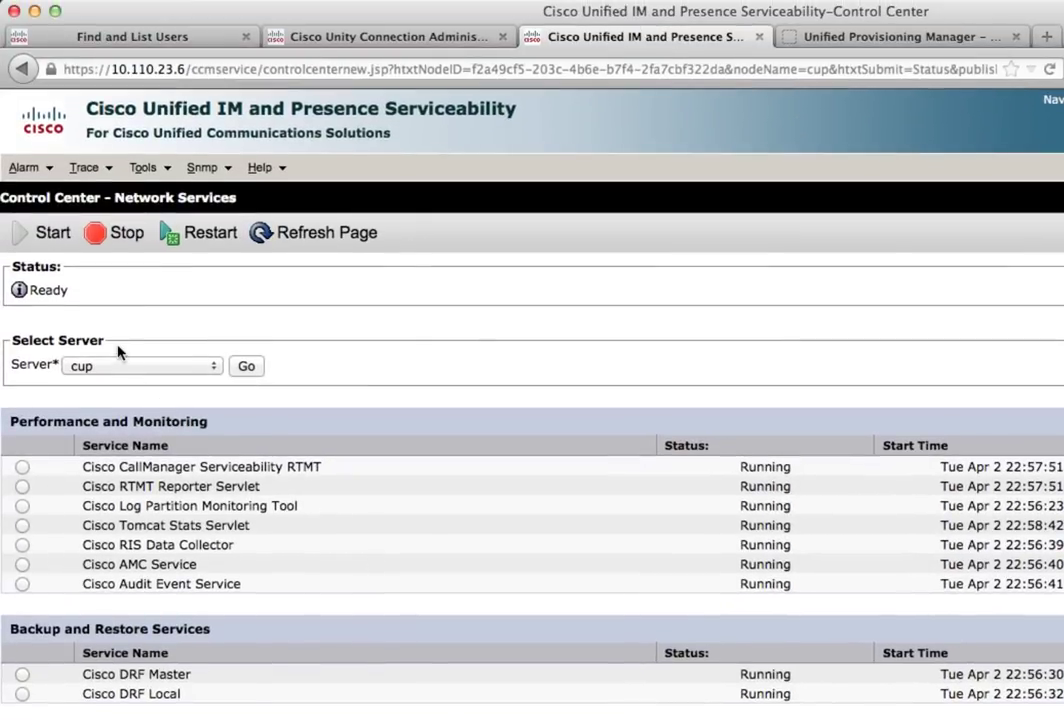
pyautogui.click(100, 238)
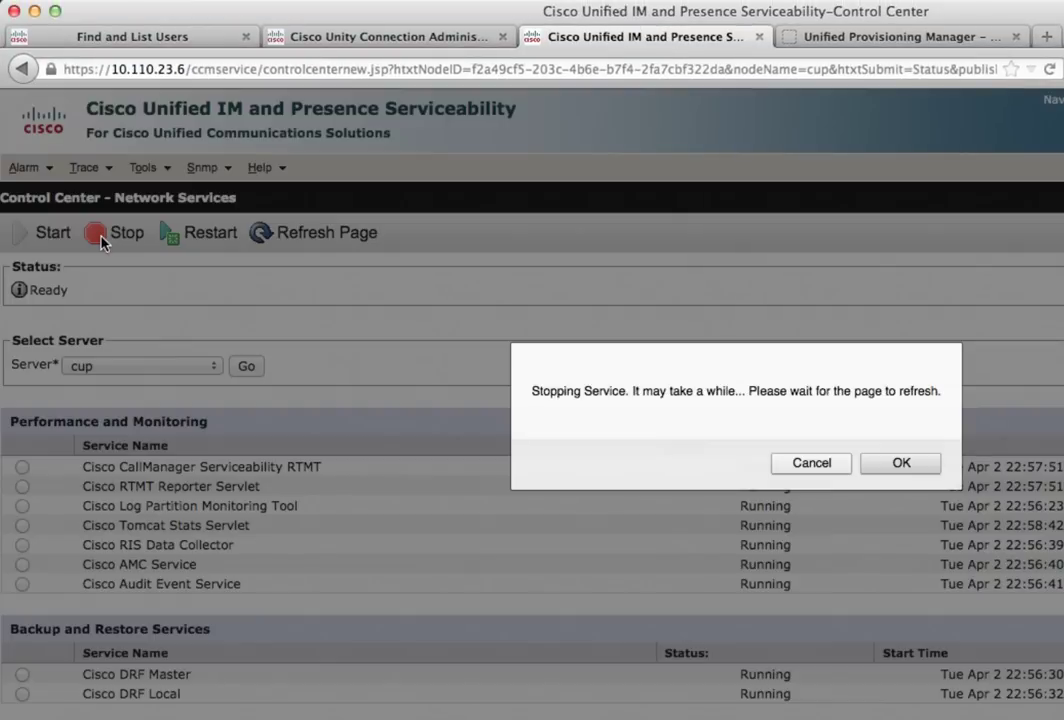
pyautogui.click(892, 463)
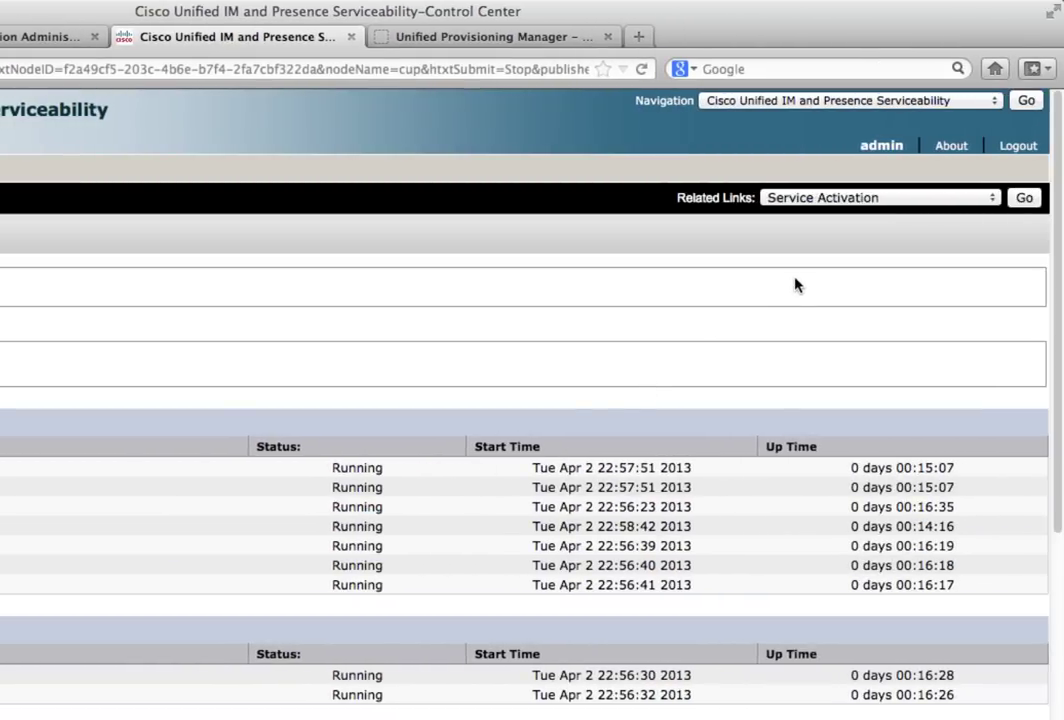
# Open the cluster-wide topology settings in IM and Presence Administration
pyautogui.click(813, 104)
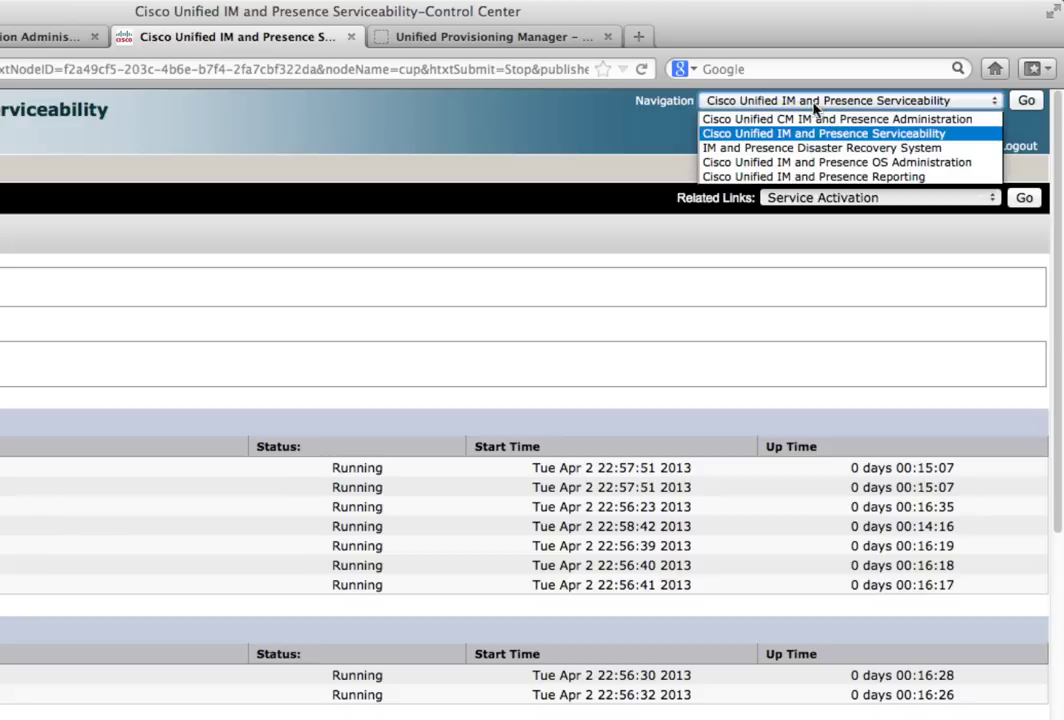
pyautogui.click(812, 119)
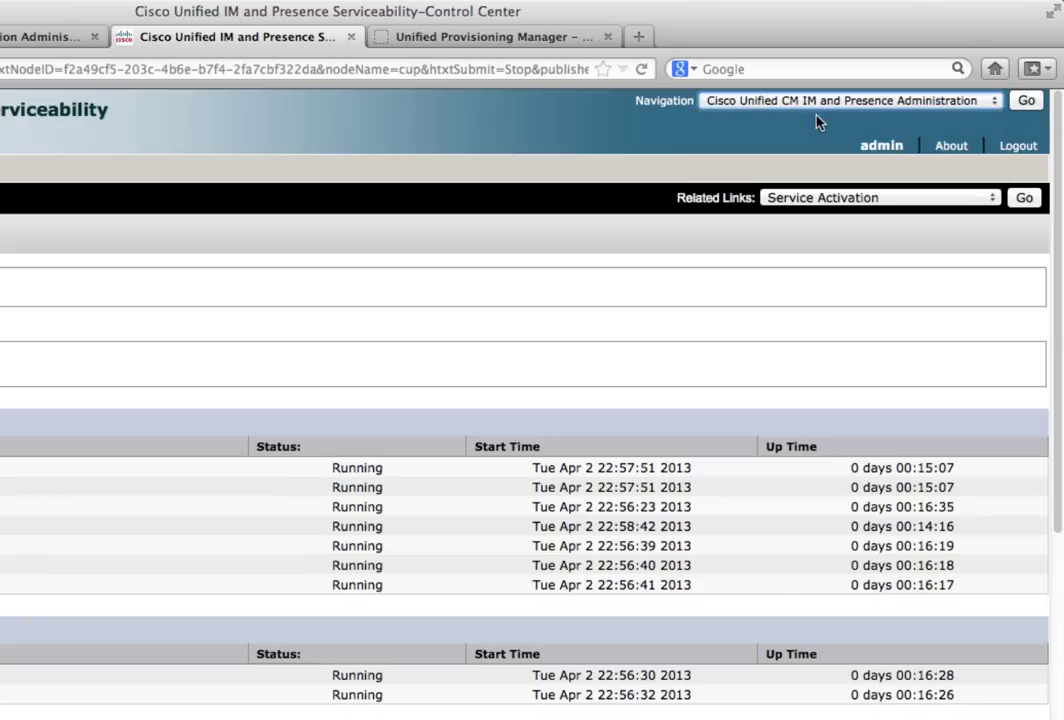
pyautogui.click(1025, 103)
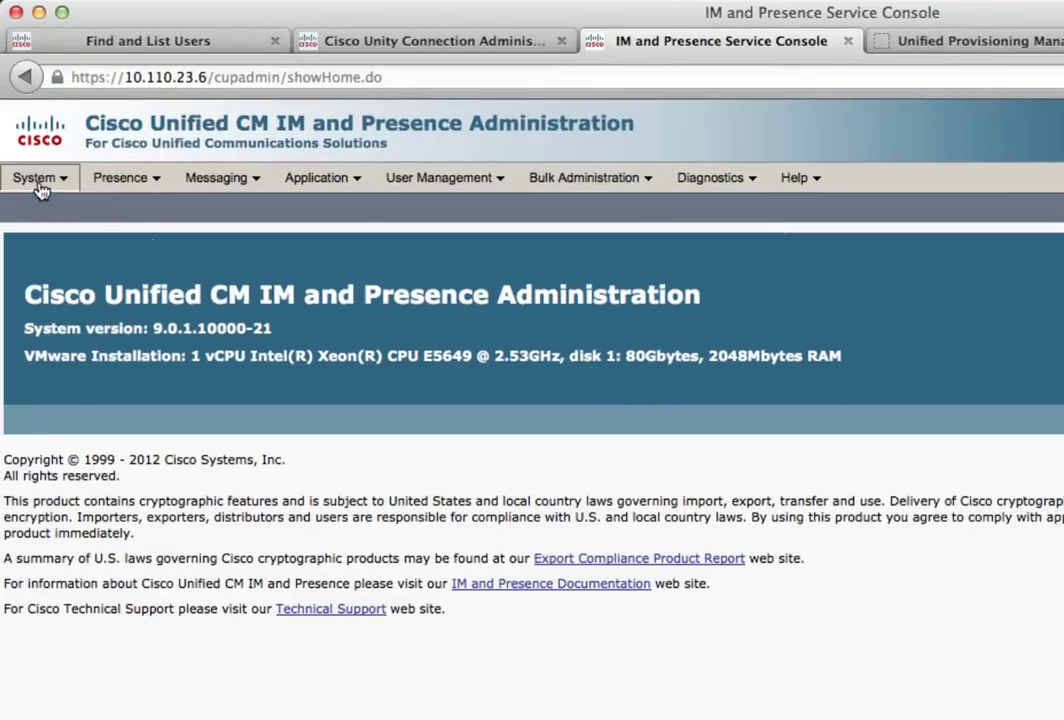
pyautogui.click(38, 180)
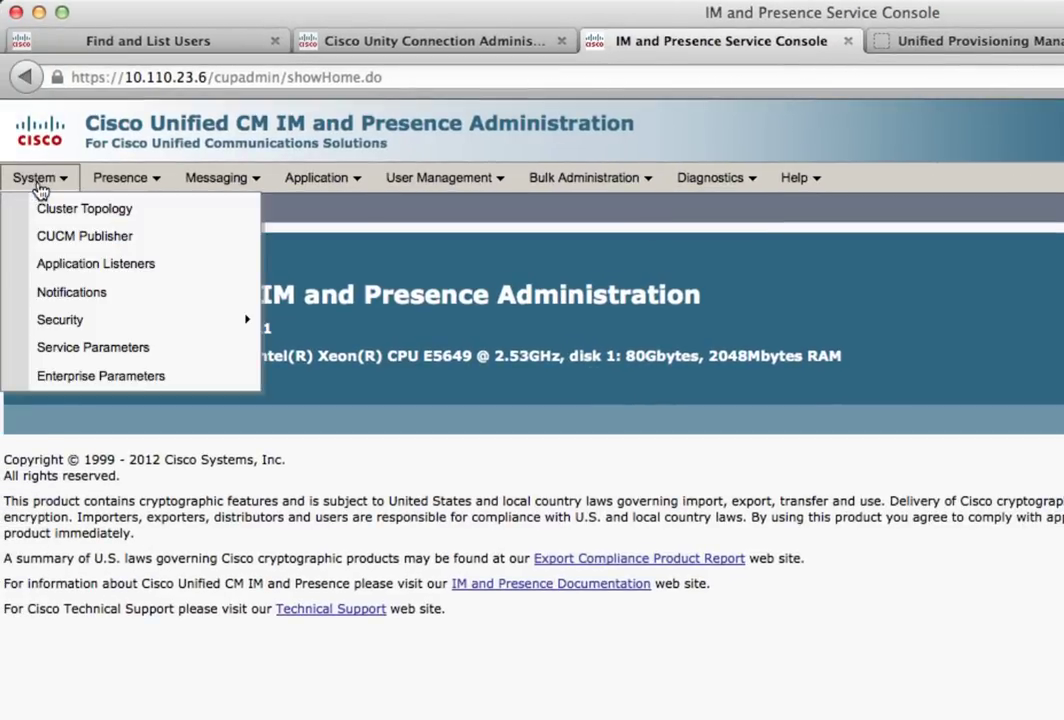
pyautogui.click(44, 213)
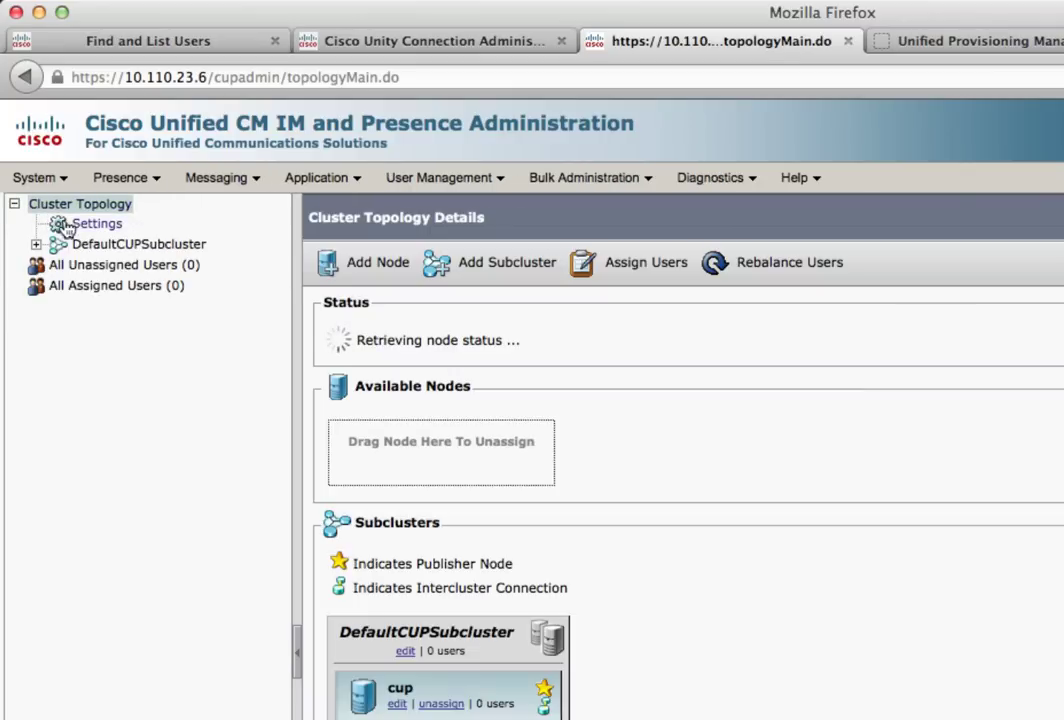
pyautogui.click(84, 226)
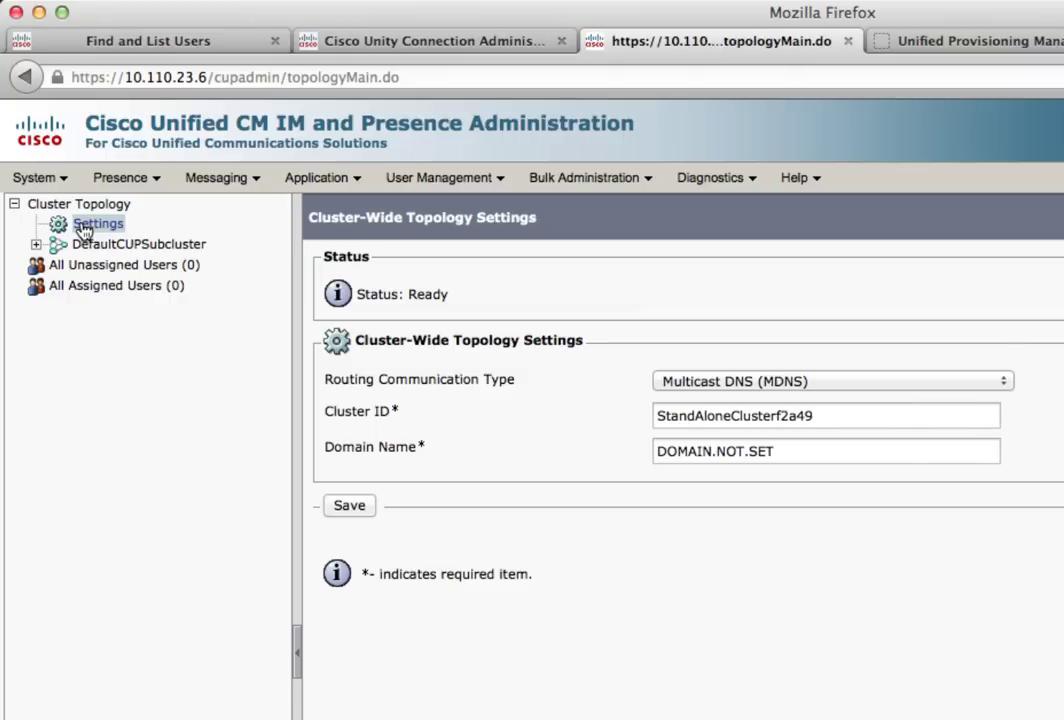
# Replace the DOMAIN.NOT.SET domain name with acme.com and save it
pyautogui.click(800, 450)
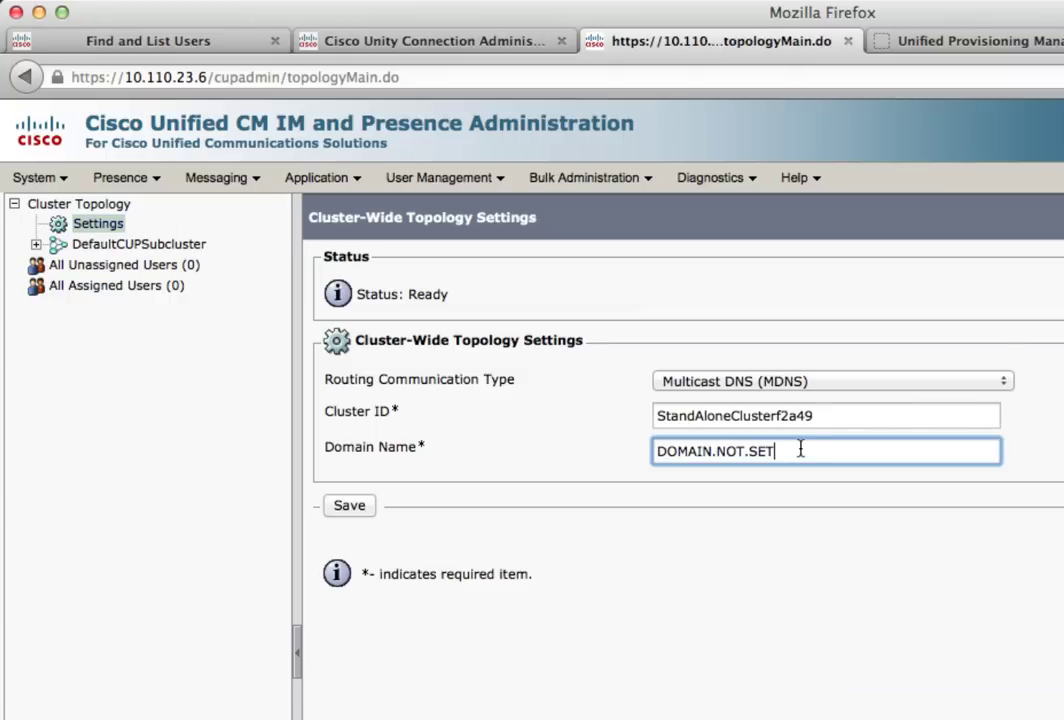
pyautogui.moveTo(790, 450); pyautogui.dragTo(651, 457)
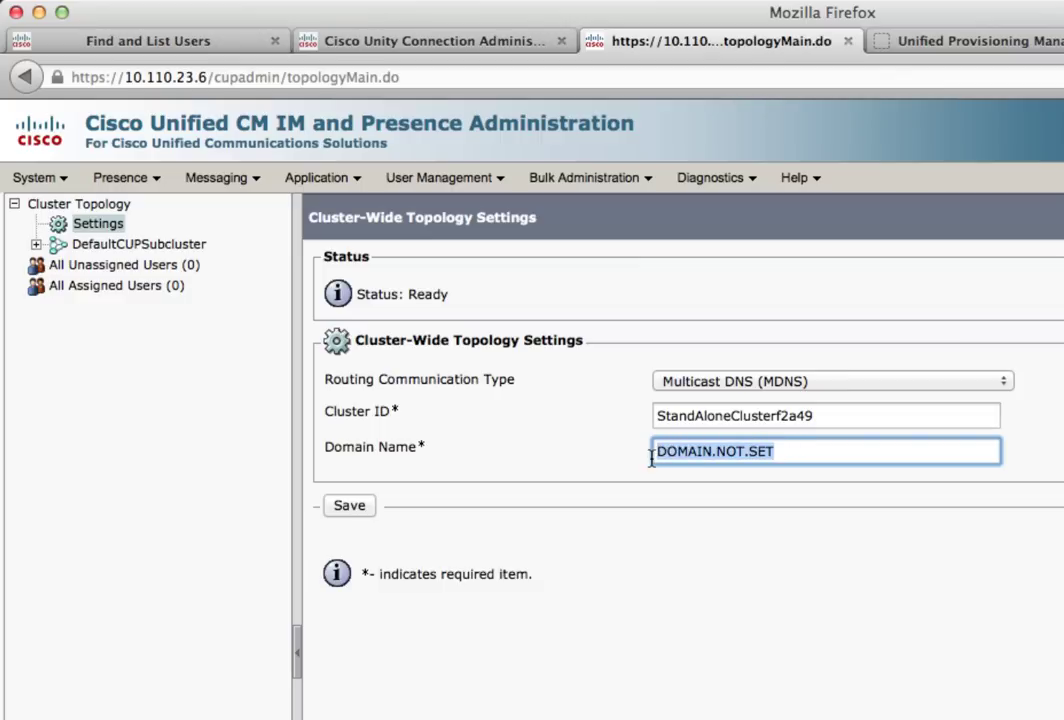
pyautogui.write('acme.')
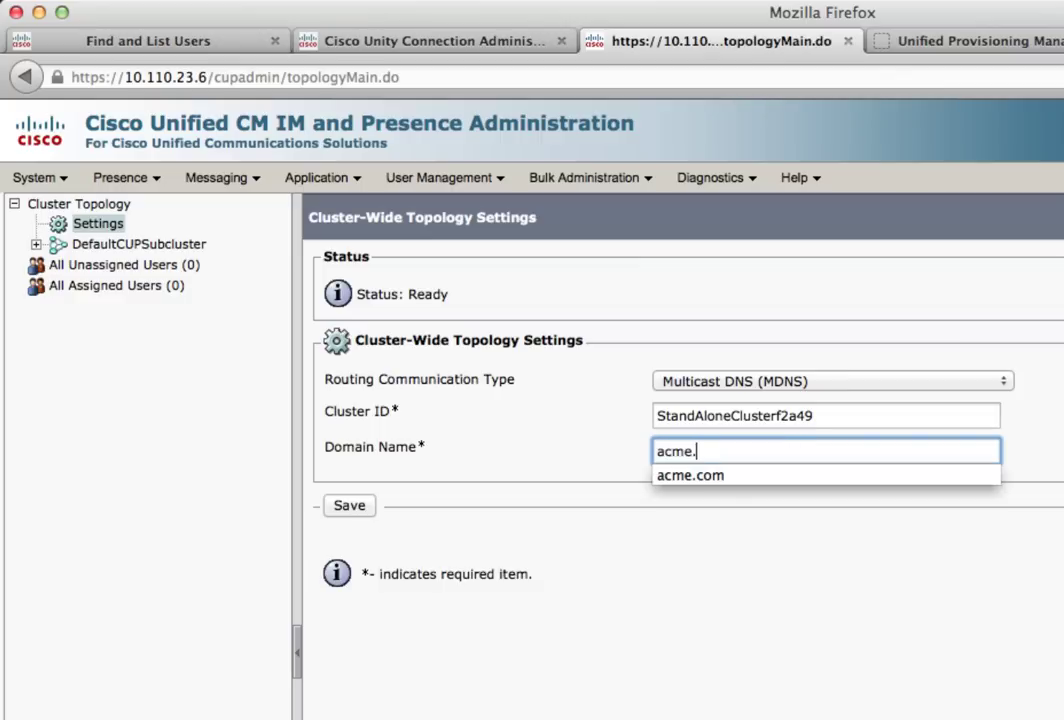
pyautogui.write('com')
pyautogui.click(607, 455)
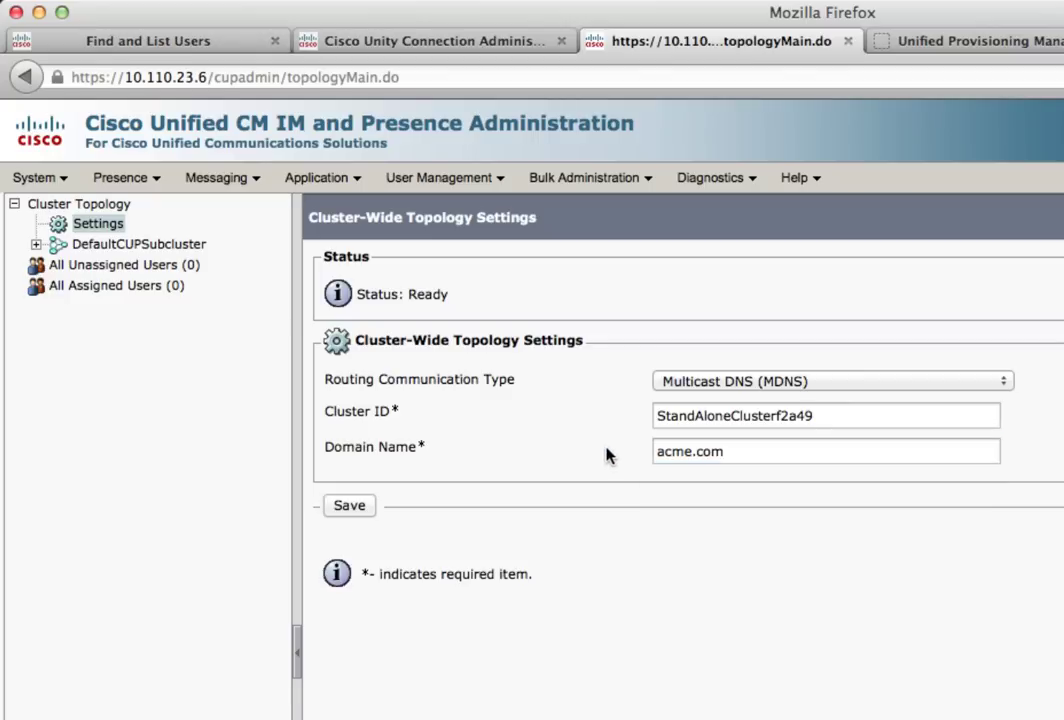
pyautogui.click(361, 512)
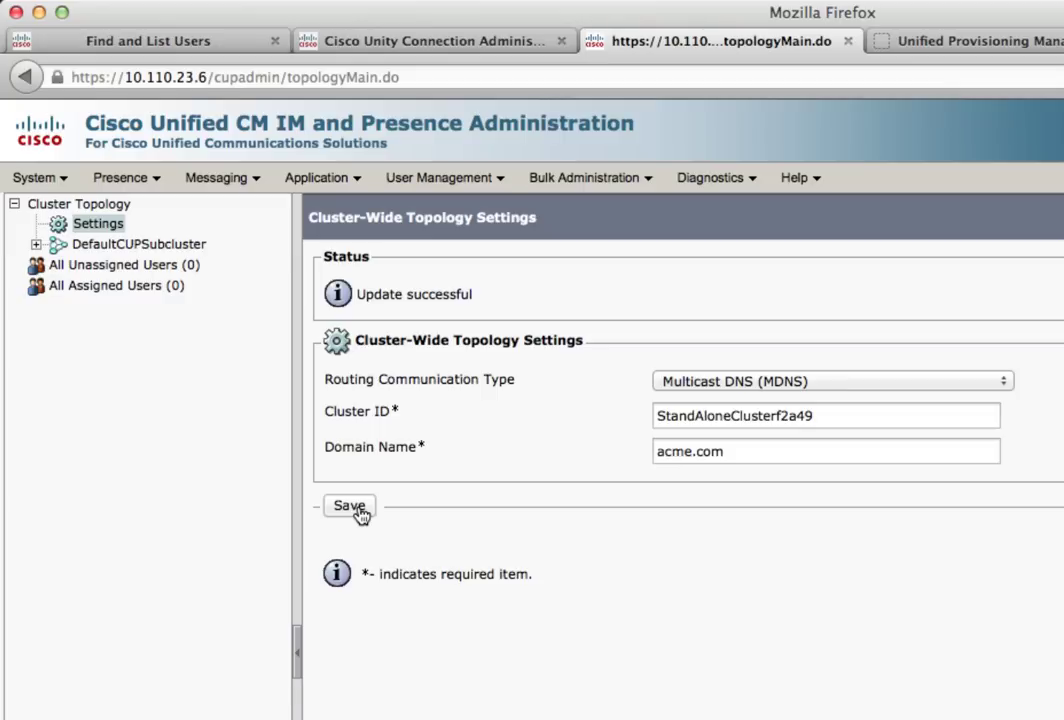
pyautogui.click(36, 244)
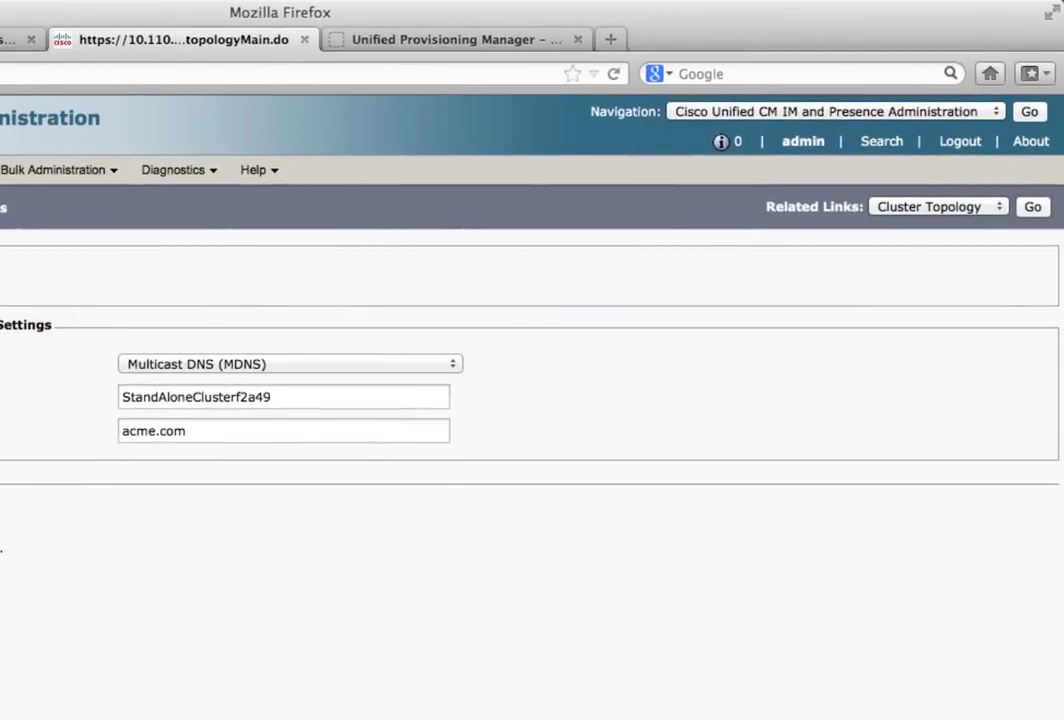
pyautogui.click(906, 113)
# Start the Cisco XCP Router service from Serviceability's Network Services Control Center
pyautogui.click(905, 148)
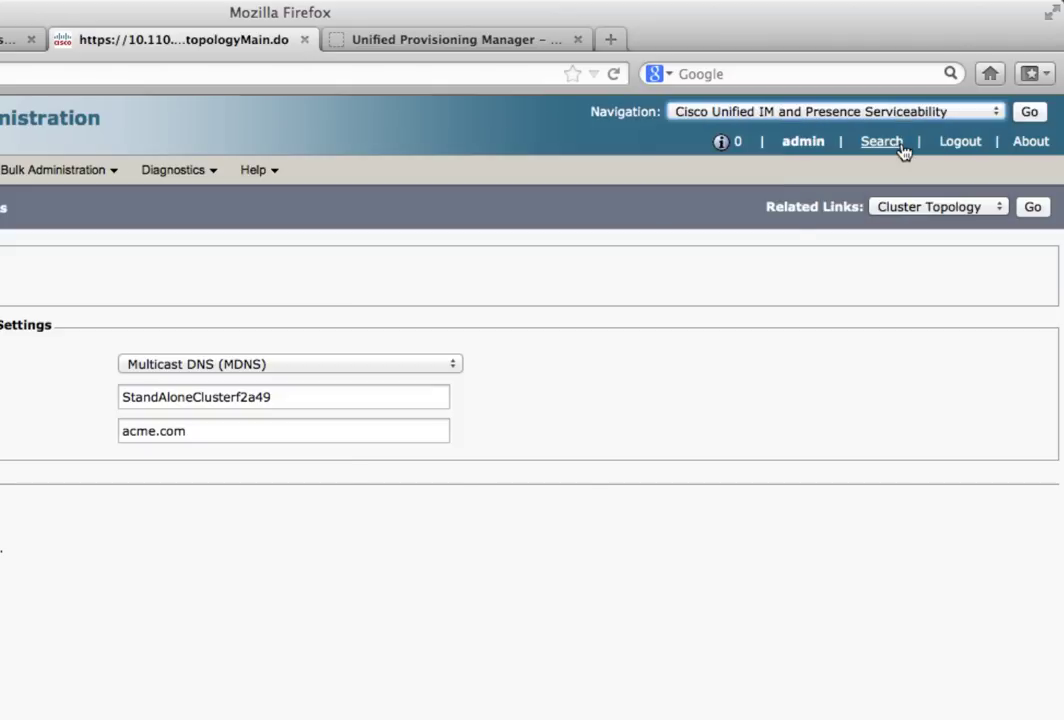
pyautogui.click(1029, 113)
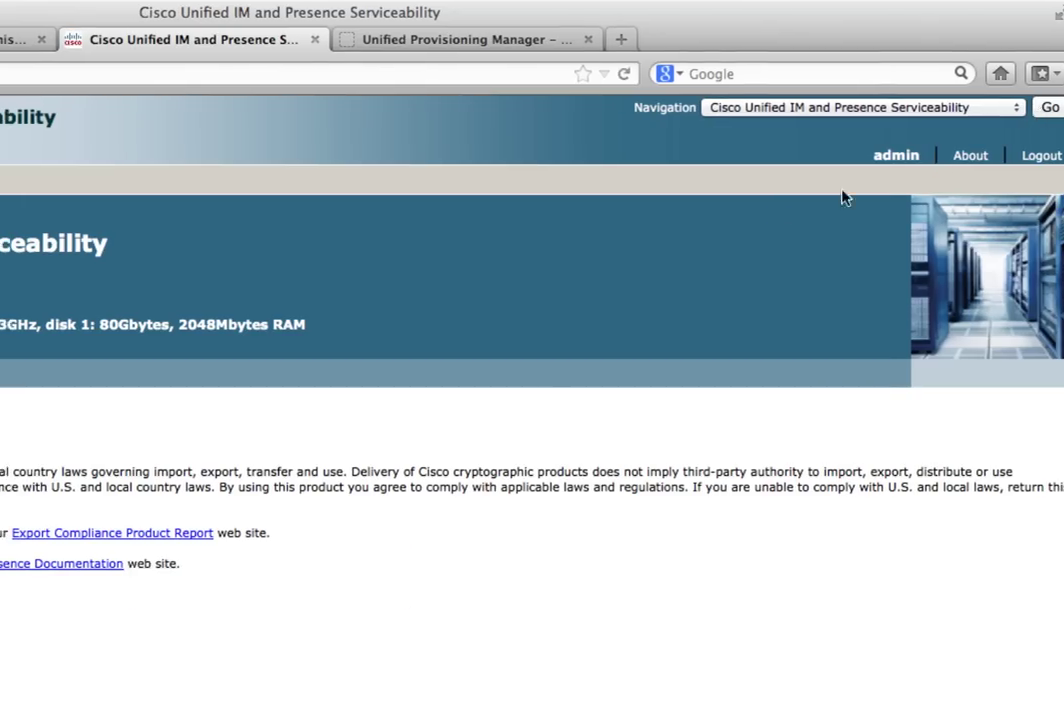
pyautogui.moveTo(156, 190)
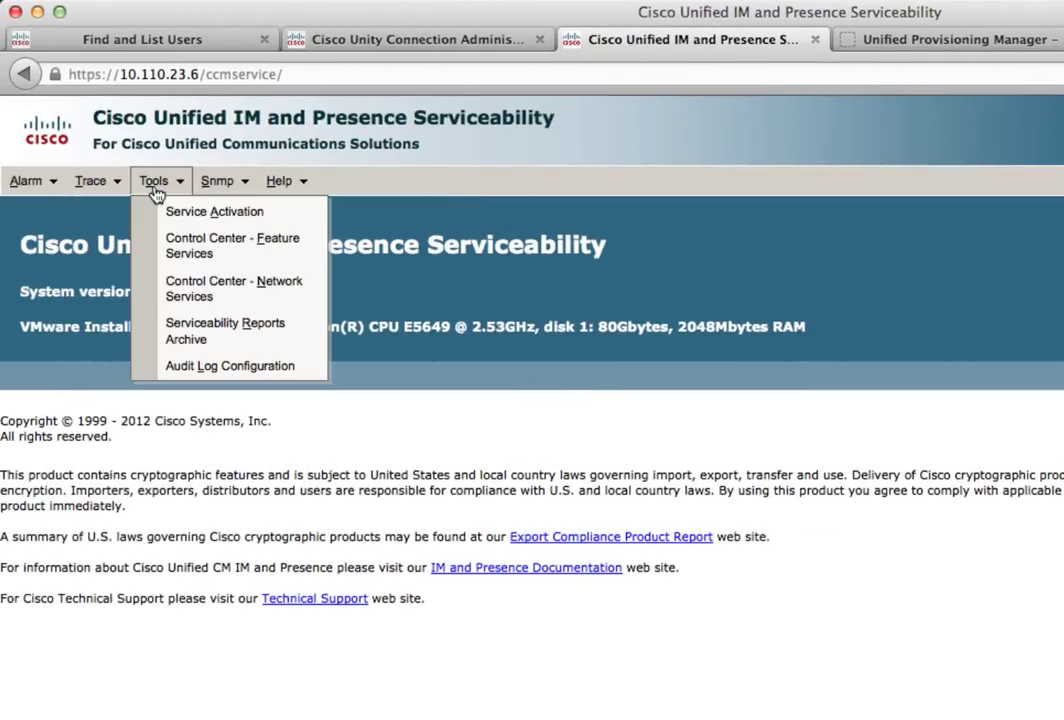
pyautogui.click(162, 293)
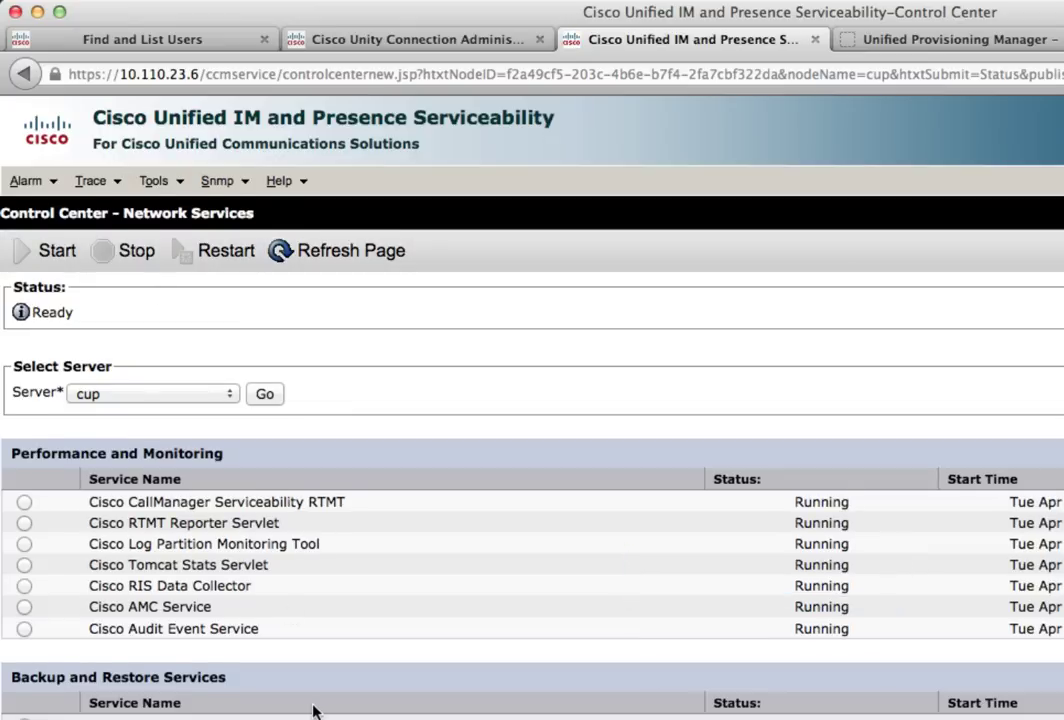
pyautogui.scroll(-10, 313, 710)
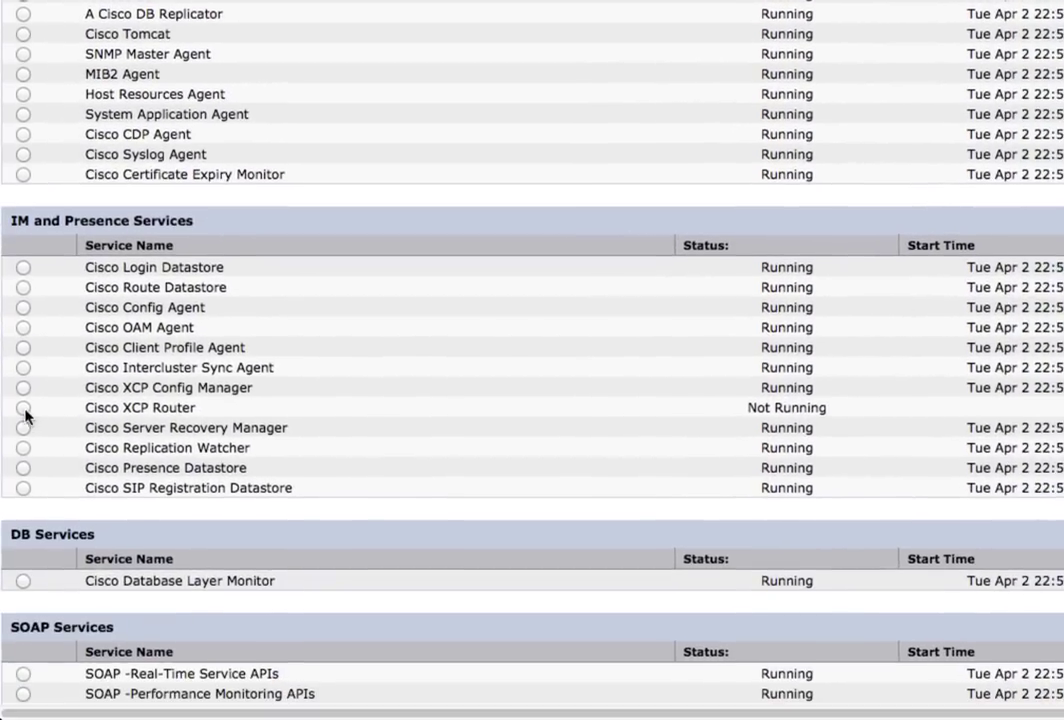
pyautogui.scroll(5, 380, 411)
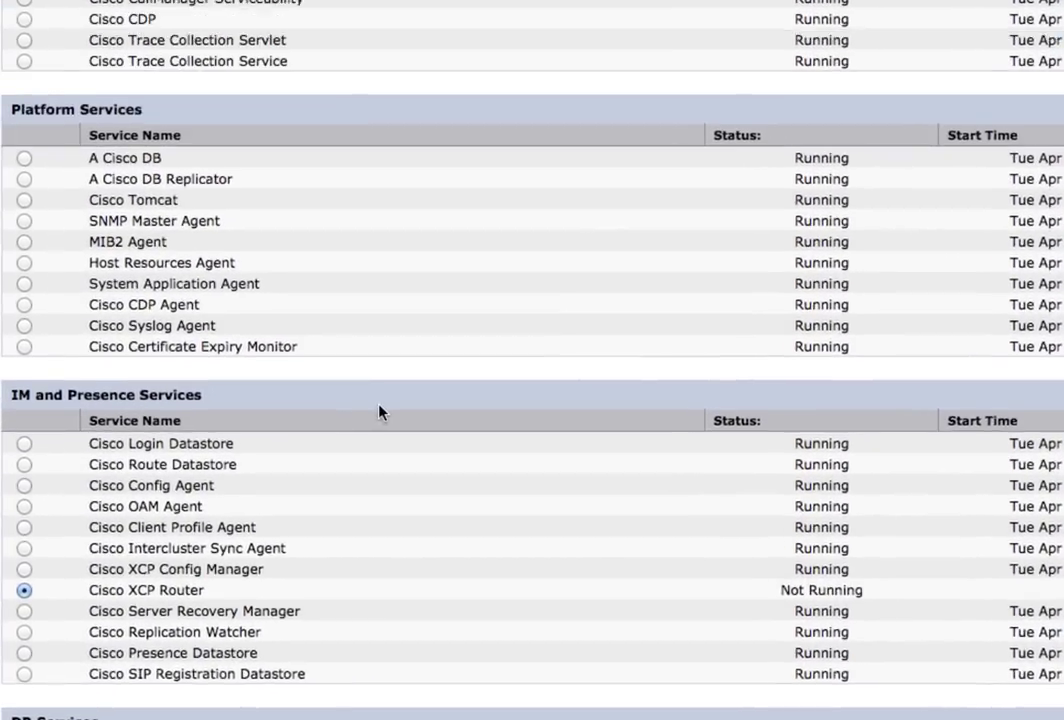
pyautogui.scroll(5, 395, 589)
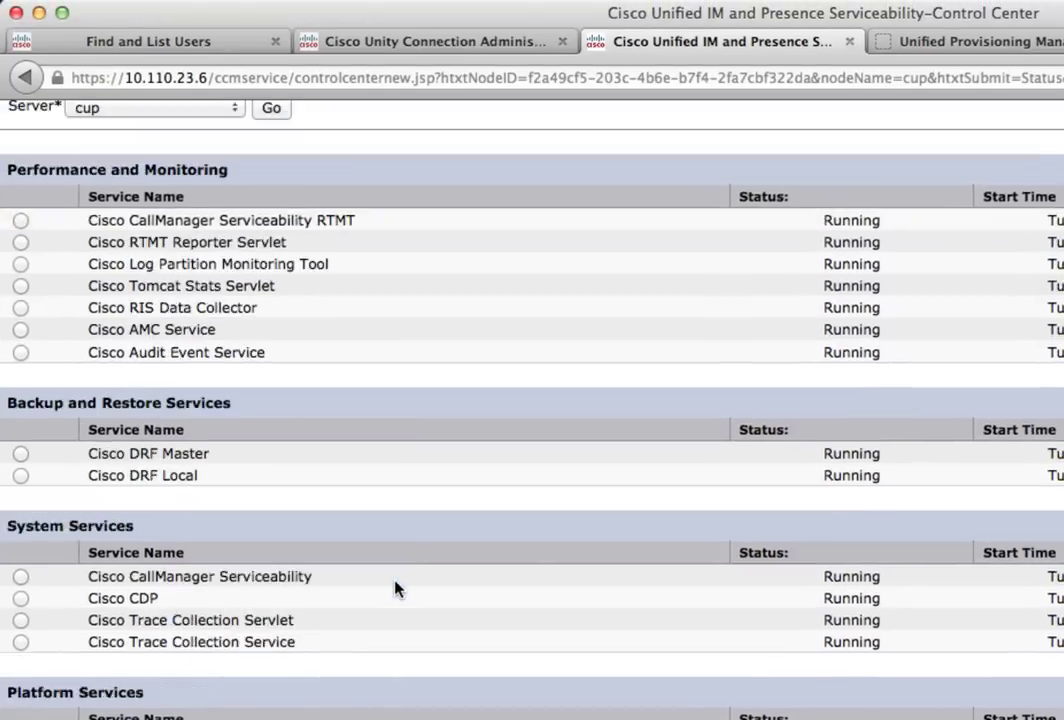
pyautogui.scroll(5, 395, 589)
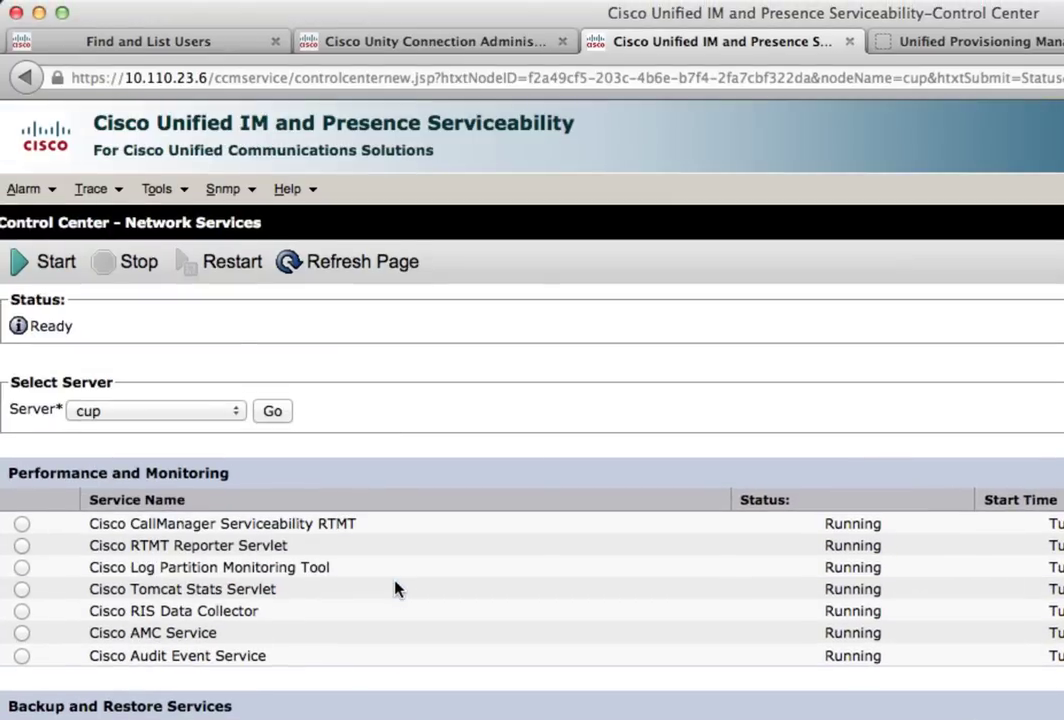
pyautogui.click(19, 274)
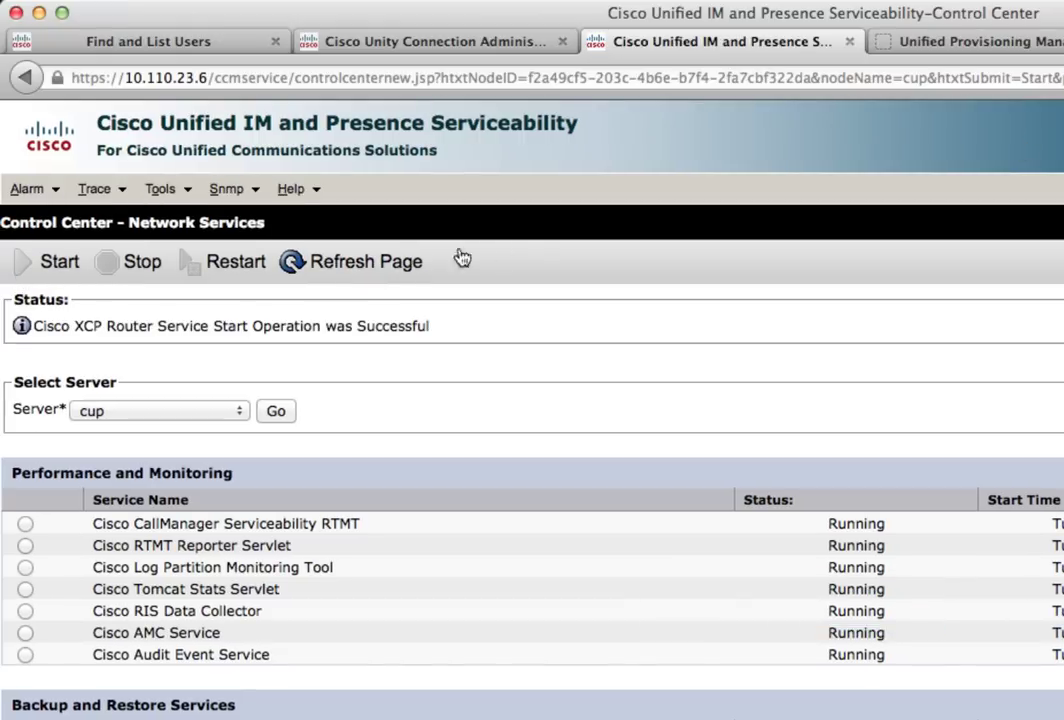
pyautogui.moveTo(175, 203)
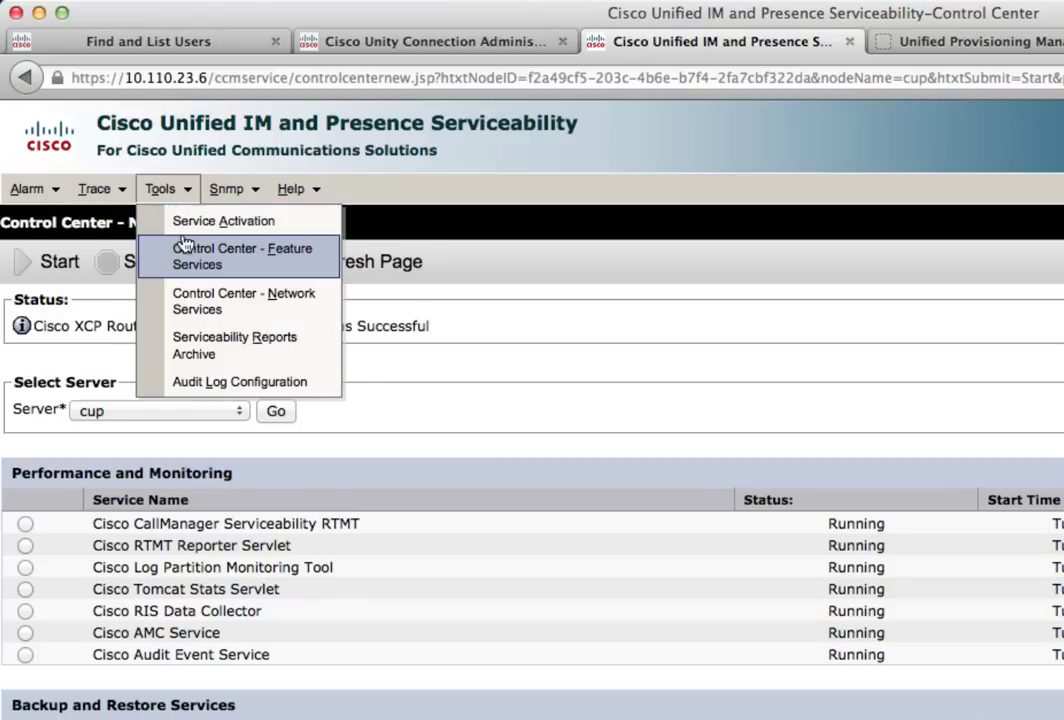
# Activate the default IM and Presence services plus Cisco AXL Web Service on cup
pyautogui.click(181, 231)
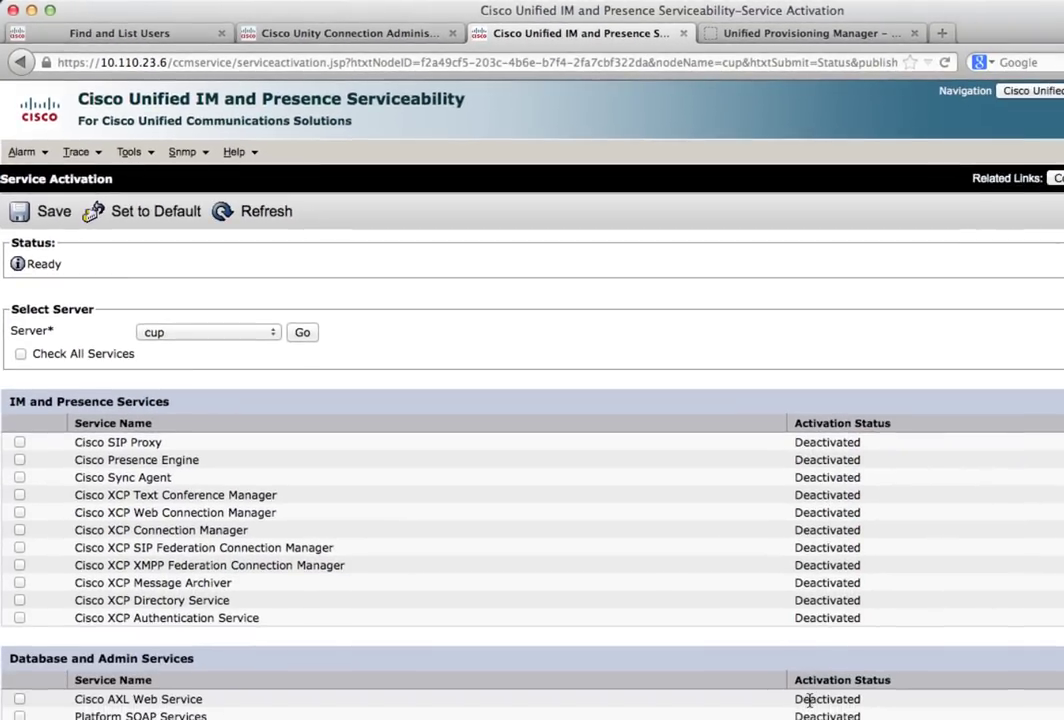
pyautogui.click(151, 213)
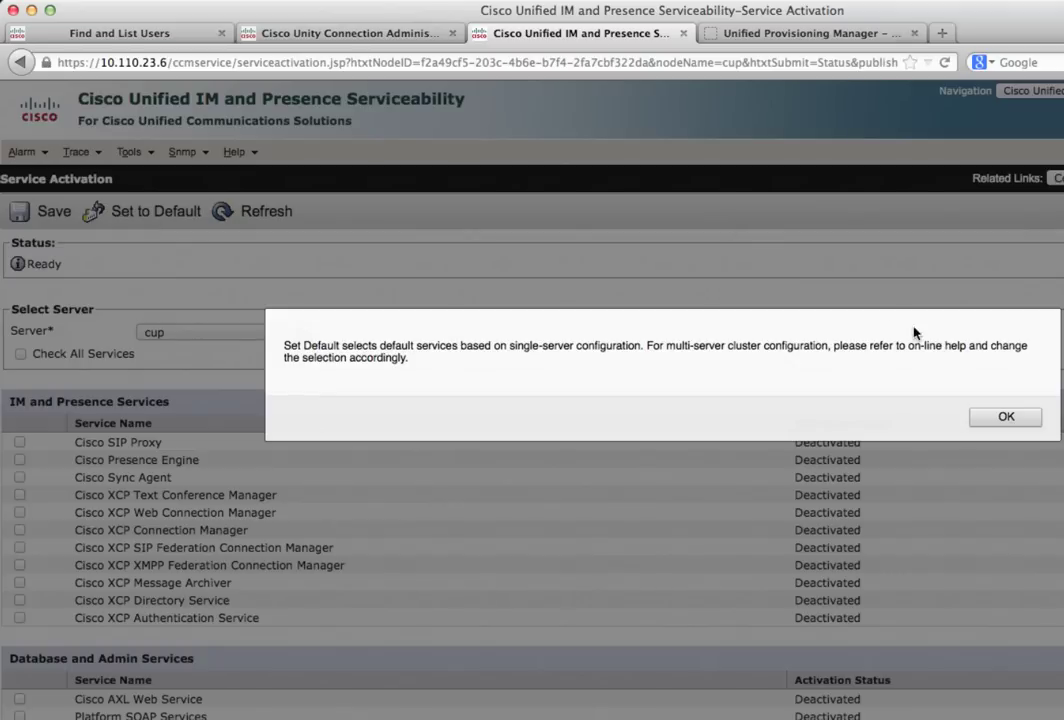
pyautogui.click(997, 418)
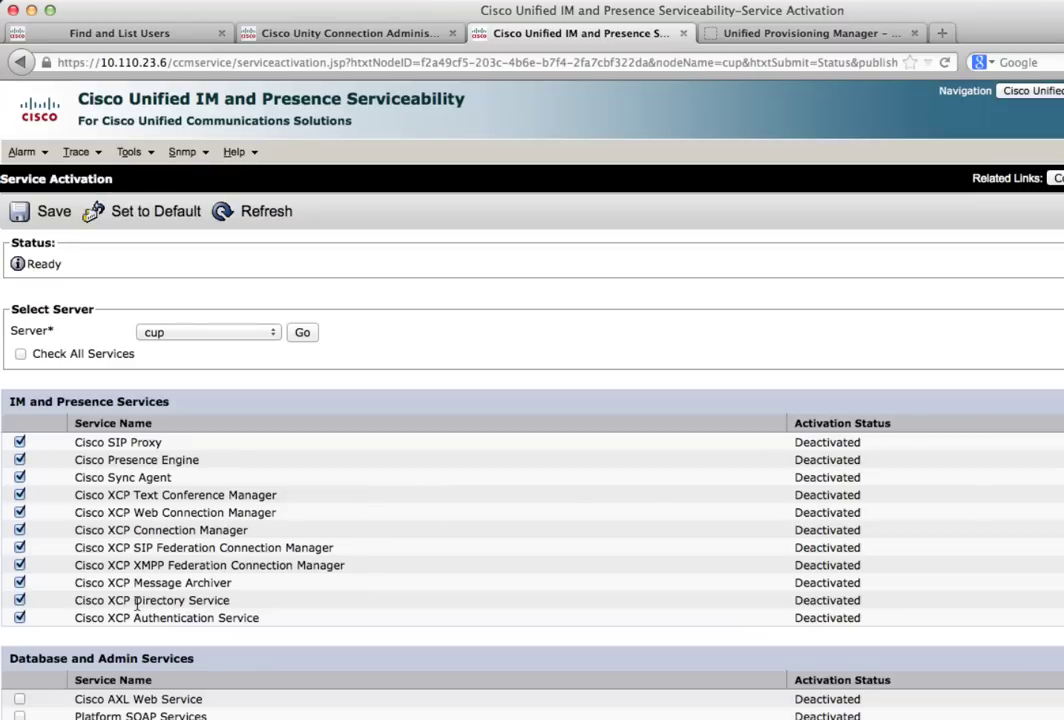
pyautogui.click(19, 701)
pyautogui.click(19, 216)
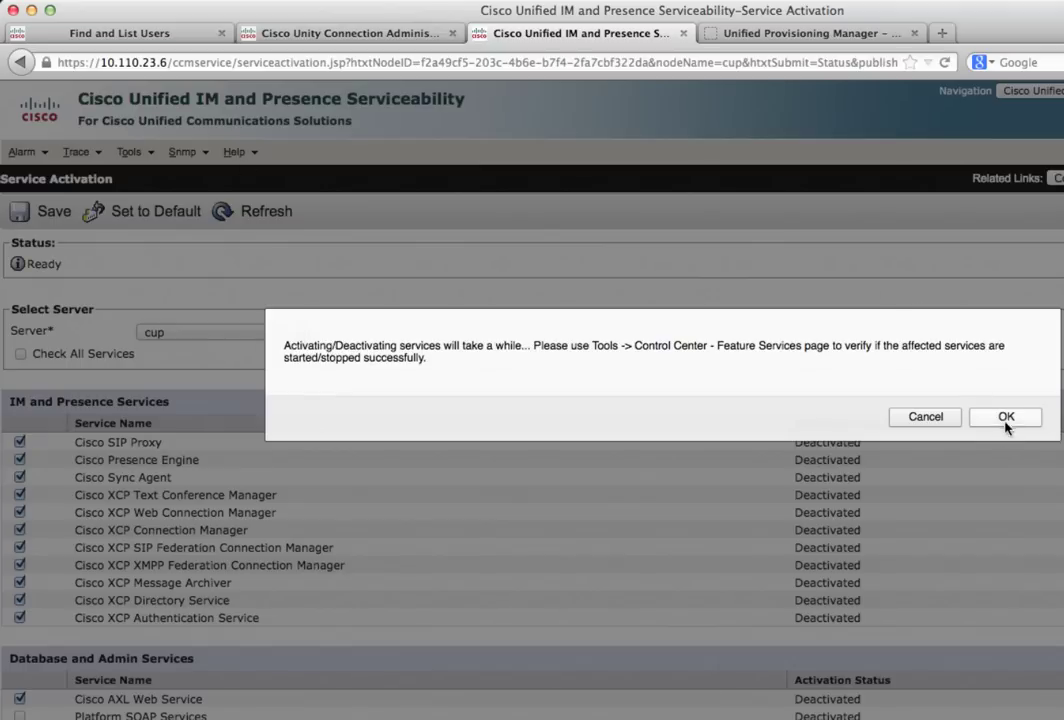
pyautogui.click(1005, 420)
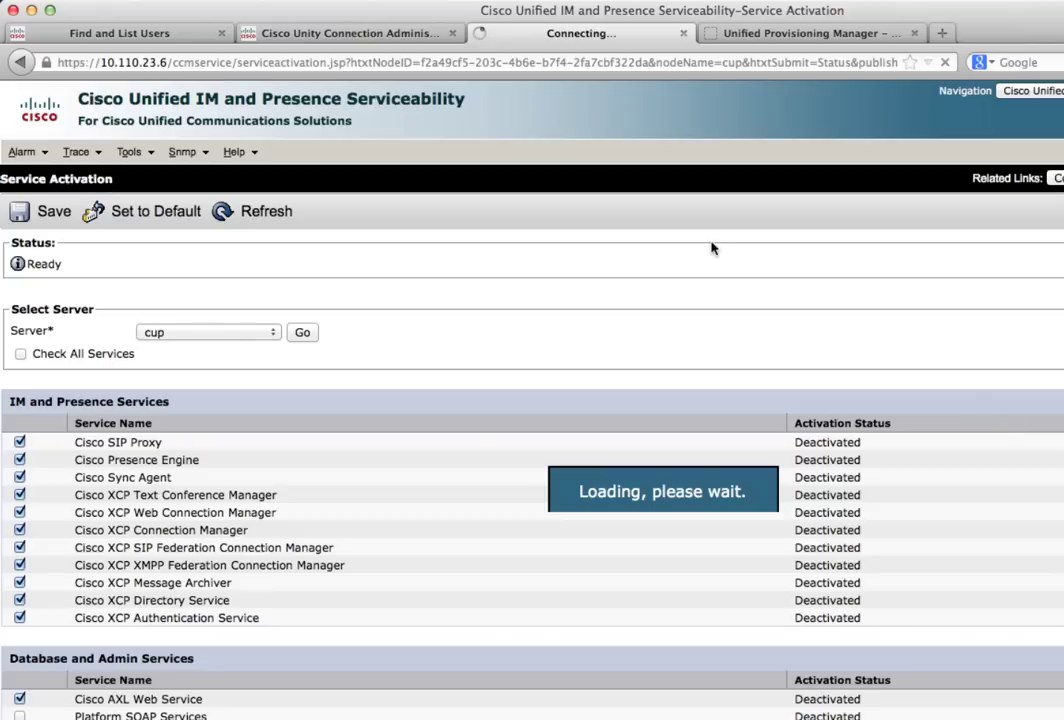
pyautogui.click(155, 33)
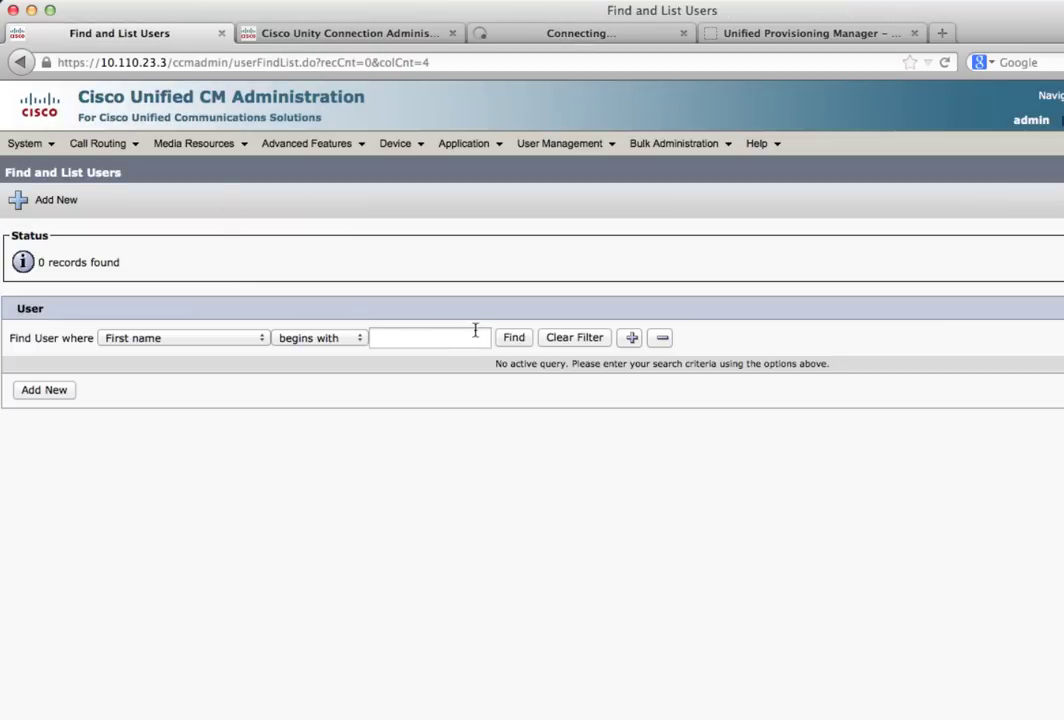
# List CM users and check that user1 and user2 are Active LDAP Synchronized
pyautogui.click(514, 340)
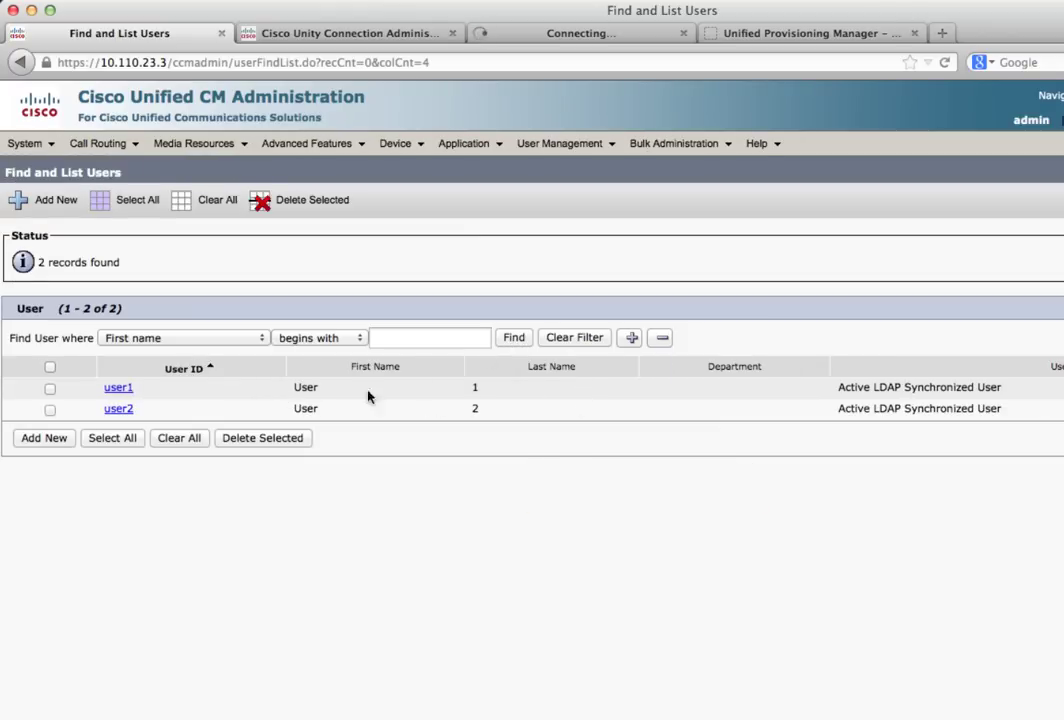
pyautogui.moveTo(838, 389); pyautogui.dragTo(1019, 391)
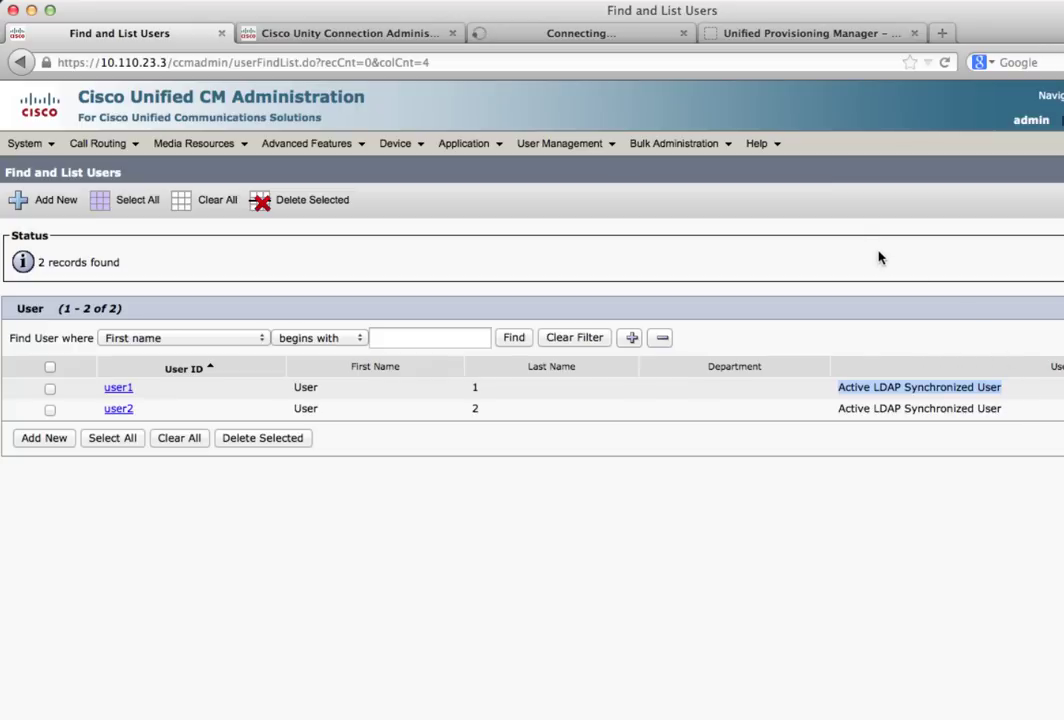
pyautogui.click(550, 35)
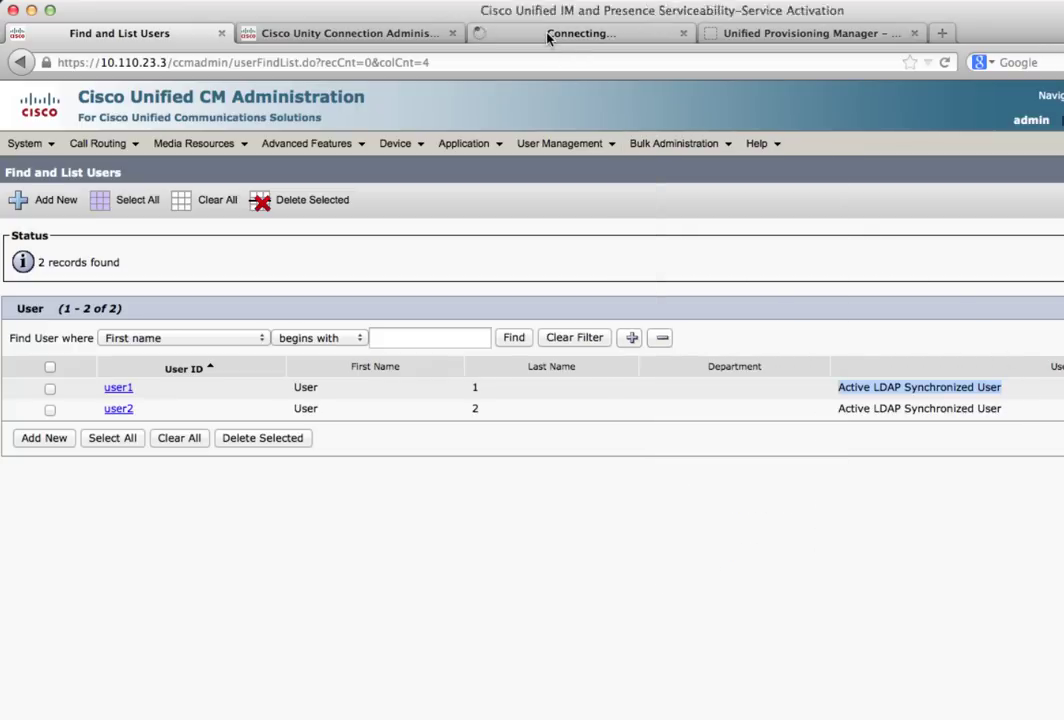